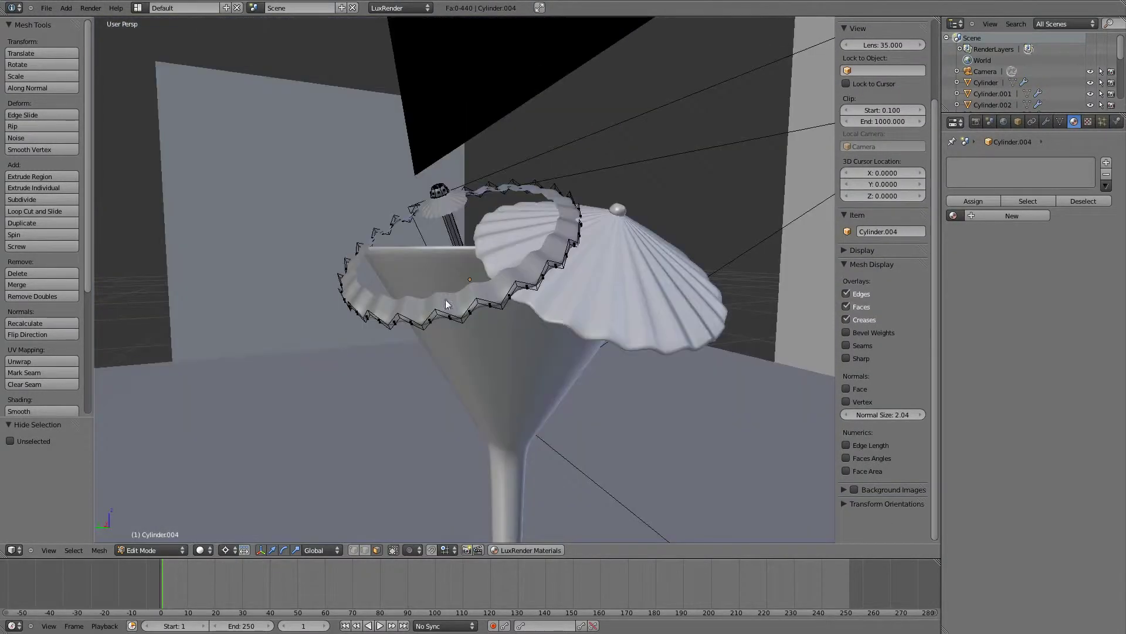
# Step: Select an edge loop around the umbrella's ruffled rim, trying a scale and undoing it
pyautogui.keyDown('alt'); pyautogui.rightClick(429, 325); pyautogui.keyUp('alt')
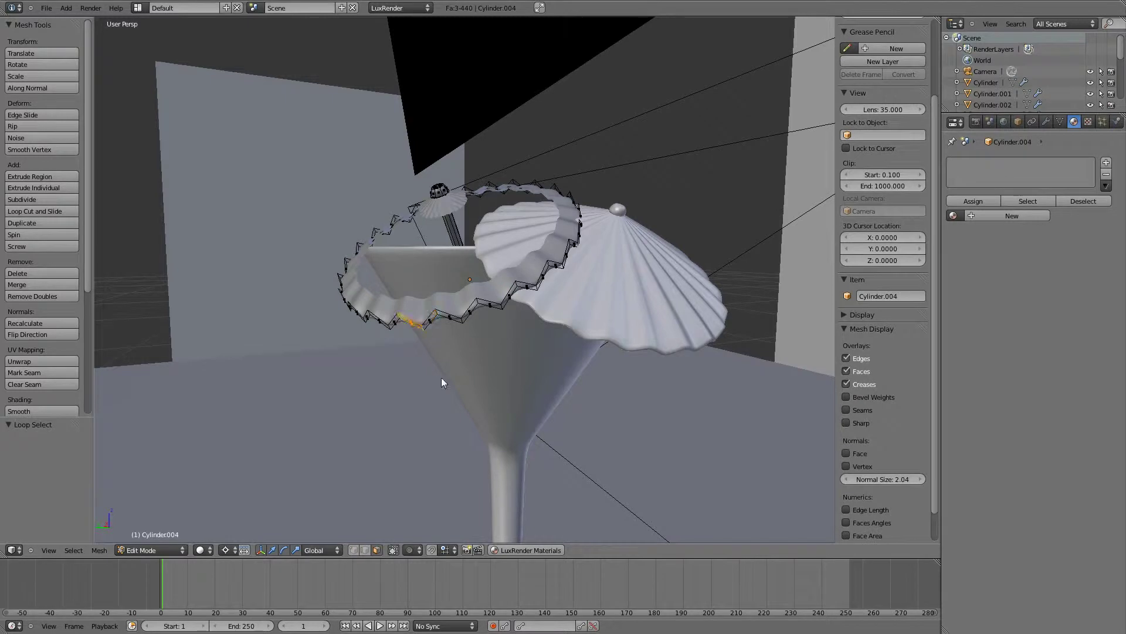
pyautogui.keyDown('shift'); pyautogui.click(362, 551); pyautogui.keyUp('shift')
pyautogui.keyDown('alt'); pyautogui.rightClick(413, 321); pyautogui.keyUp('alt')
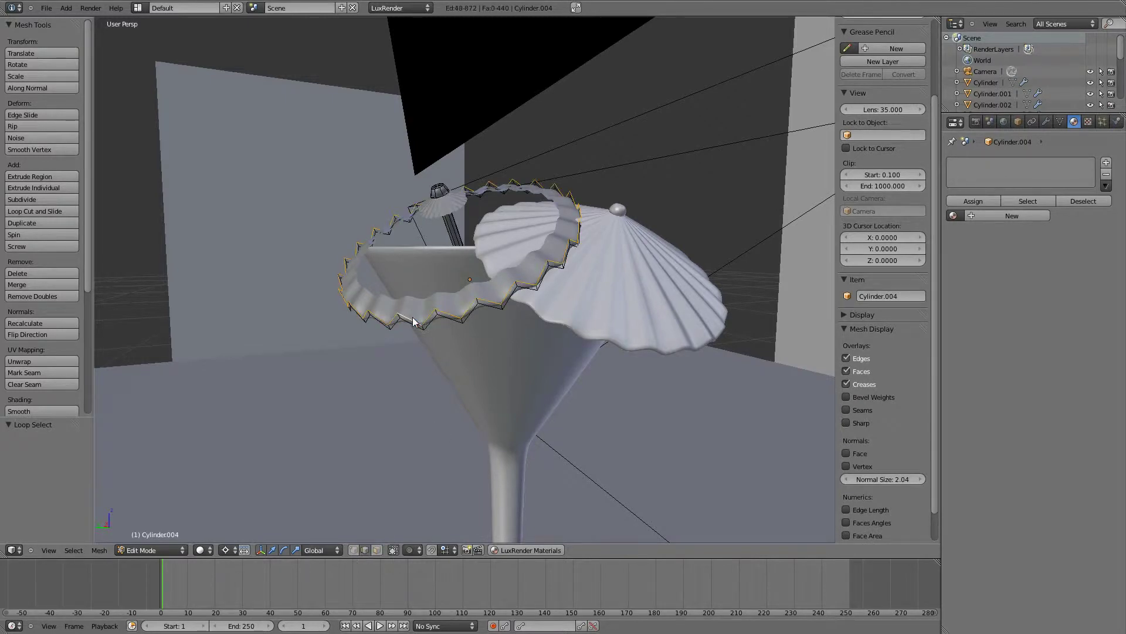
pyautogui.press('s')
pyautogui.click(410, 326)
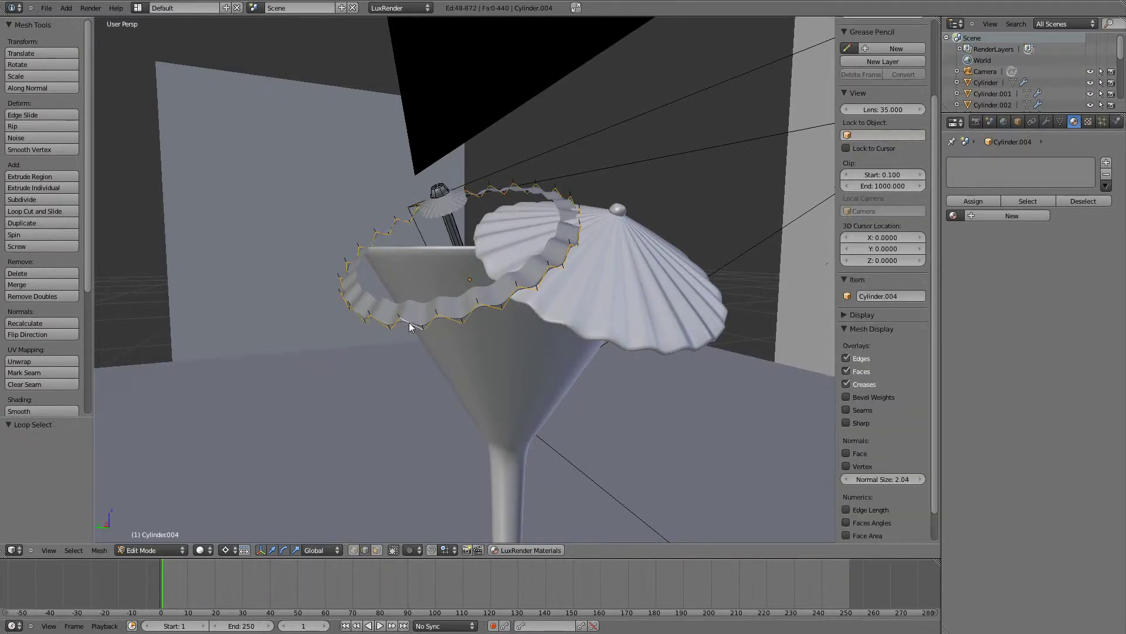
pyautogui.hotkey('ctrl', 'z')
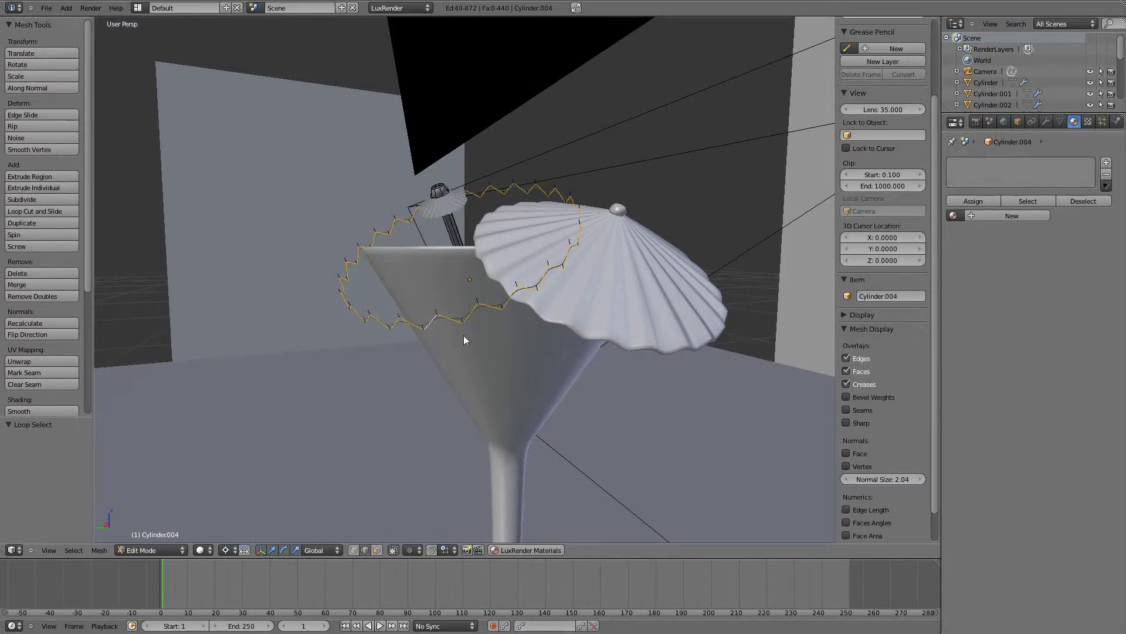
# Step: Add another rim loop, hide the selected loops with H, and view the scene in wireframe
pyautogui.keyDown('alt'); pyautogui.keyDown('shift'); pyautogui.rightClick(410, 328); pyautogui.keyUp('shift'); pyautogui.keyUp('alt')
pyautogui.press('h')
pyautogui.moveTo(459, 314)
pyautogui.mouseDown(button='middle')
pyautogui.moveTo(471, 353)
pyautogui.moveTo(442, 334)
pyautogui.moveTo(574, 345)
pyautogui.moveTo(520, 317)
pyautogui.moveTo(529, 319)
pyautogui.mouseUp(button='middle')
pyautogui.scroll(3, 470, 353)
pyautogui.press('z')
pyautogui.moveTo(601, 346); pyautogui.dragTo(600, 341, button='middle')
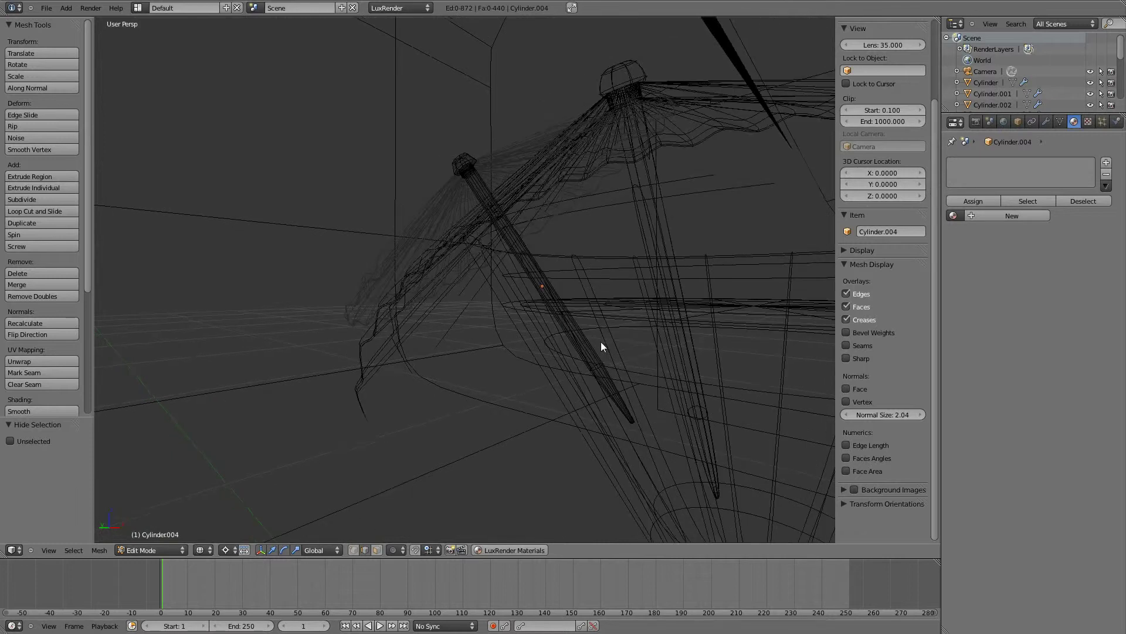
pyautogui.press('b')
pyautogui.moveTo(485, 245); pyautogui.dragTo(663, 463)
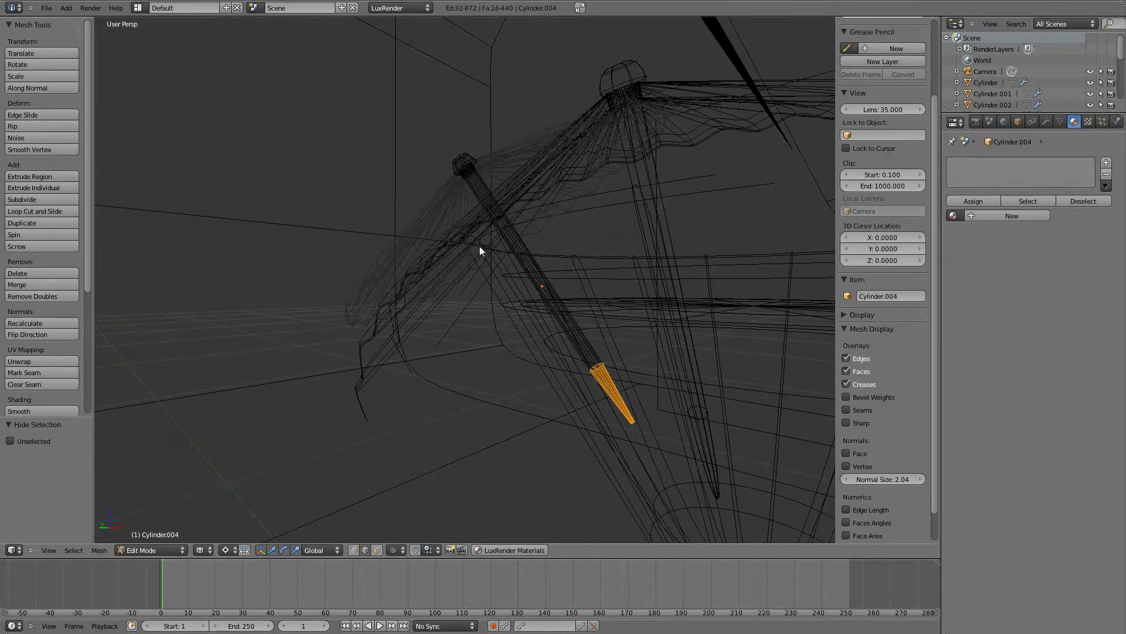
pyautogui.hotkey('ctrl', 'l')
pyautogui.moveTo(515, 314); pyautogui.dragTo(595, 344, button='middle')
pyautogui.click(376, 550)
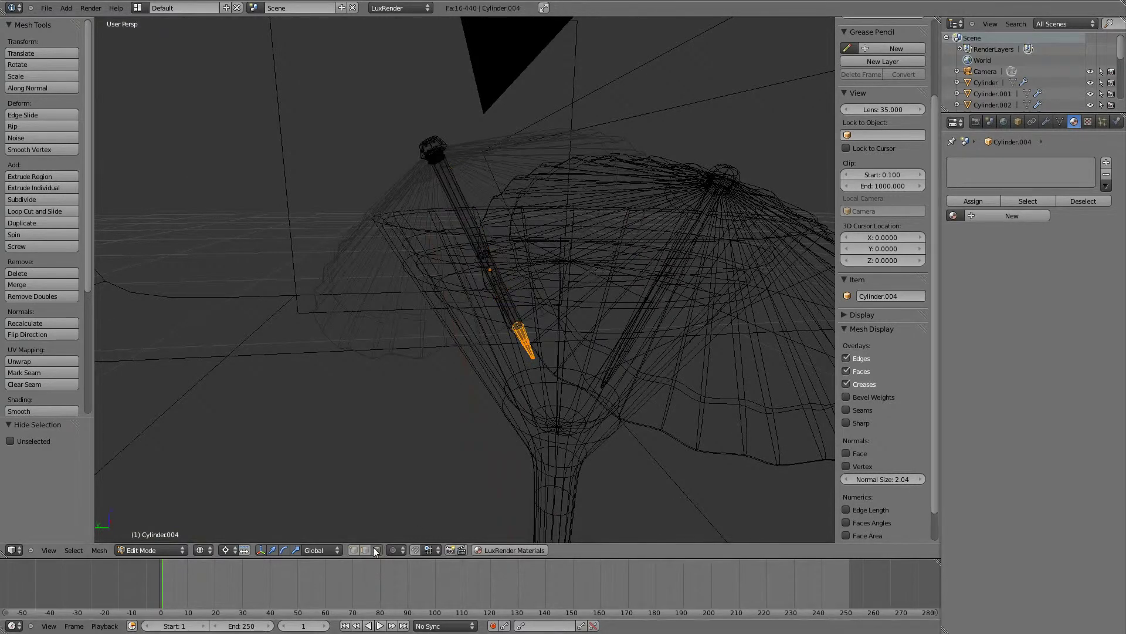
pyautogui.press('b')
pyautogui.moveTo(448, 222); pyautogui.dragTo(510, 282)
pyautogui.moveTo(502, 251)
pyautogui.mouseDown(button='middle')
pyautogui.moveTo(573, 344)
pyautogui.moveTo(512, 264)
pyautogui.mouseUp(button='middle')
pyautogui.keyDown('alt'); pyautogui.rightClick(514, 247); pyautogui.keyUp('alt')
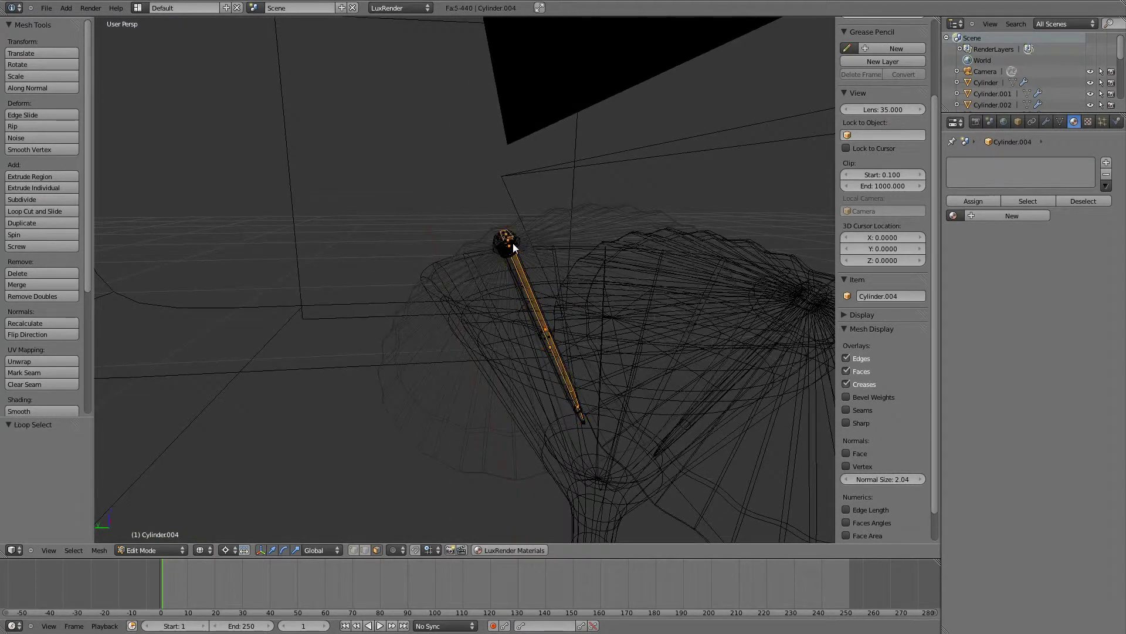
pyautogui.hotkey('ctrl', 'z')
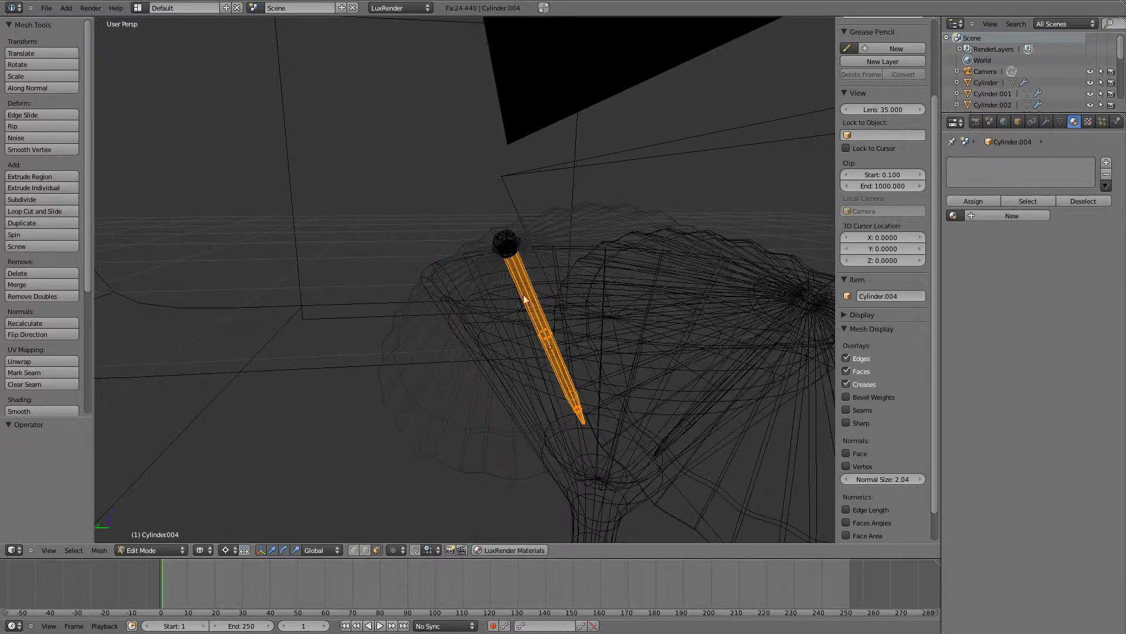
pyautogui.moveTo(525, 298); pyautogui.dragTo(501, 269, button='middle')
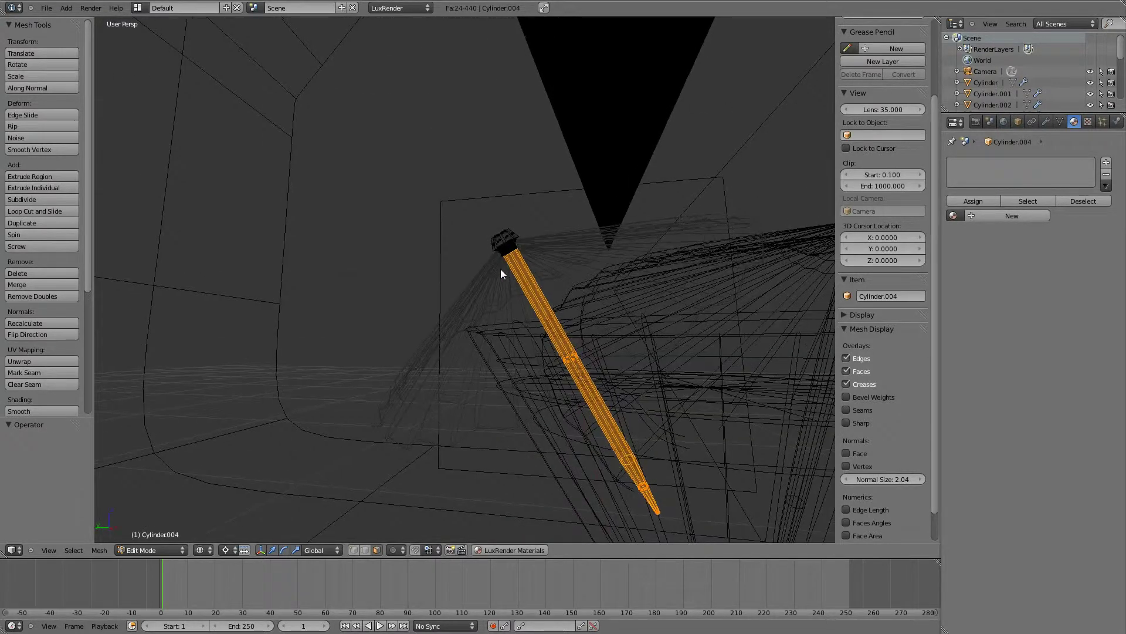
pyautogui.moveTo(446, 222); pyautogui.dragTo(500, 248)
pyautogui.moveTo(500, 249)
pyautogui.mouseDown(button='middle')
pyautogui.moveTo(600, 317)
pyautogui.moveTo(671, 291)
pyautogui.moveTo(551, 274)
pyautogui.moveTo(400, 306)
pyautogui.moveTo(383, 333)
pyautogui.moveTo(386, 384)
pyautogui.moveTo(527, 332)
pyautogui.moveTo(580, 355)
pyautogui.mouseUp(button='middle')
pyautogui.press('a')
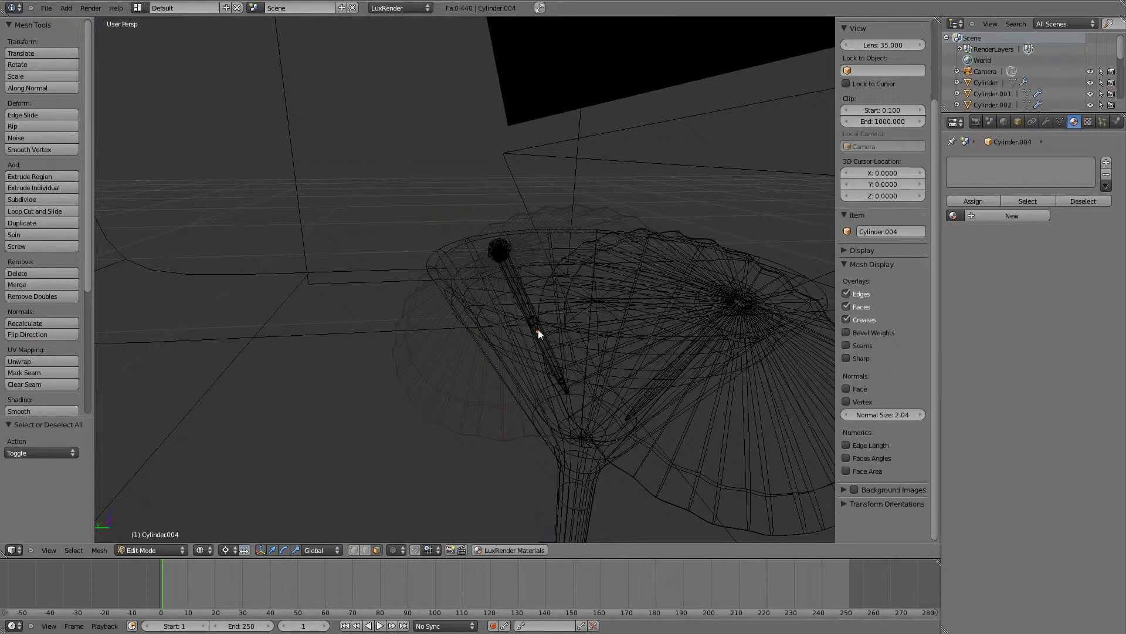
# Step: Box-select the whole umbrella stick mesh in Edit Mode
pyautogui.press('l')
pyautogui.press('a')
pyautogui.press('b')
pyautogui.moveTo(423, 202); pyautogui.dragTo(608, 451)
pyautogui.moveTo(635, 395)
pyautogui.mouseDown(button='middle')
pyautogui.moveTo(554, 335)
pyautogui.moveTo(624, 392)
pyautogui.mouseUp(button='middle')
# Step: Separate the stick by Selection, then return to solid shading and Object Mode
pyautogui.press('p')
pyautogui.click(624, 389)
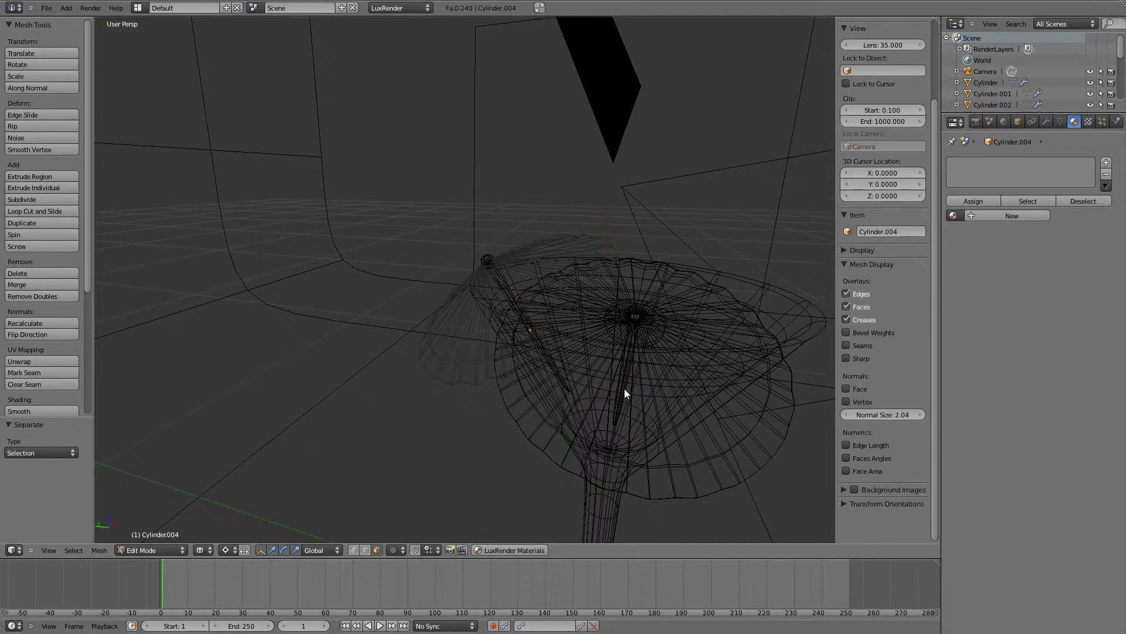
pyautogui.press('z')
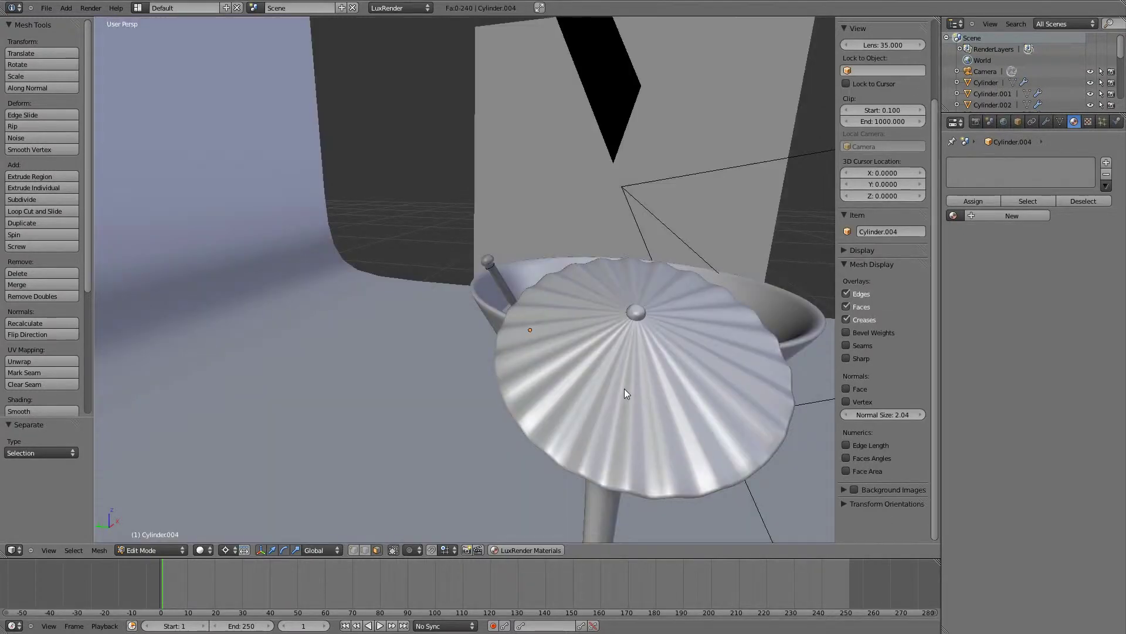
pyautogui.press('l')
pyautogui.moveTo(624, 388); pyautogui.dragTo(606, 403, button='middle')
pyautogui.press('Tab')
pyautogui.rightClick(607, 403)
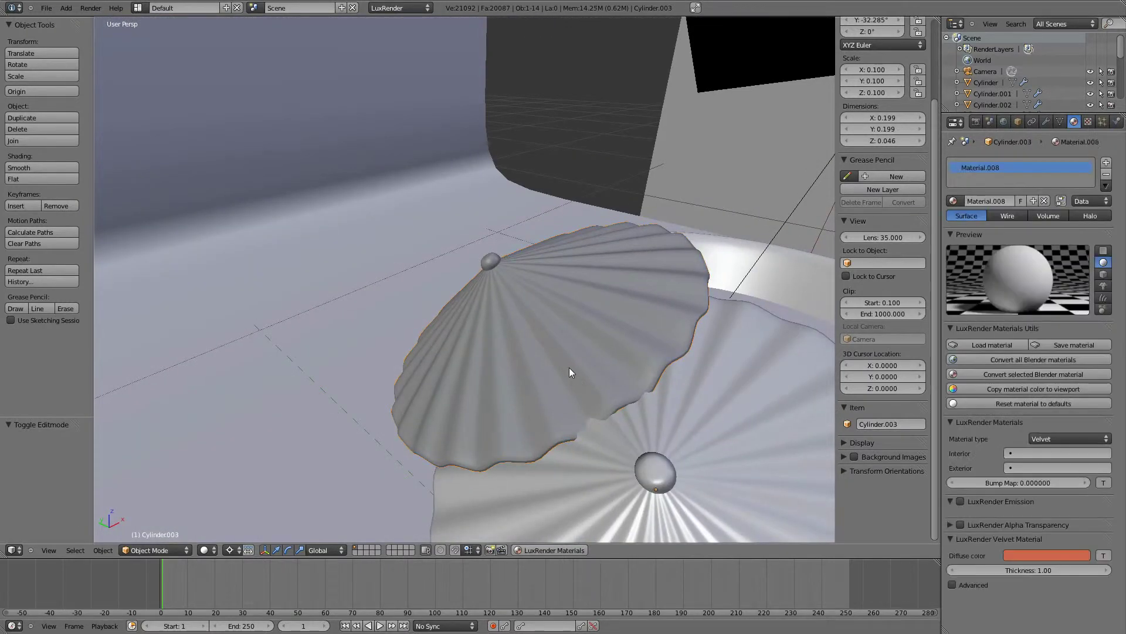
# Step: Apply Origin to Geometry to the Cylinder.004 canopy
pyautogui.rightClick(539, 349)
pyautogui.click(55, 91)
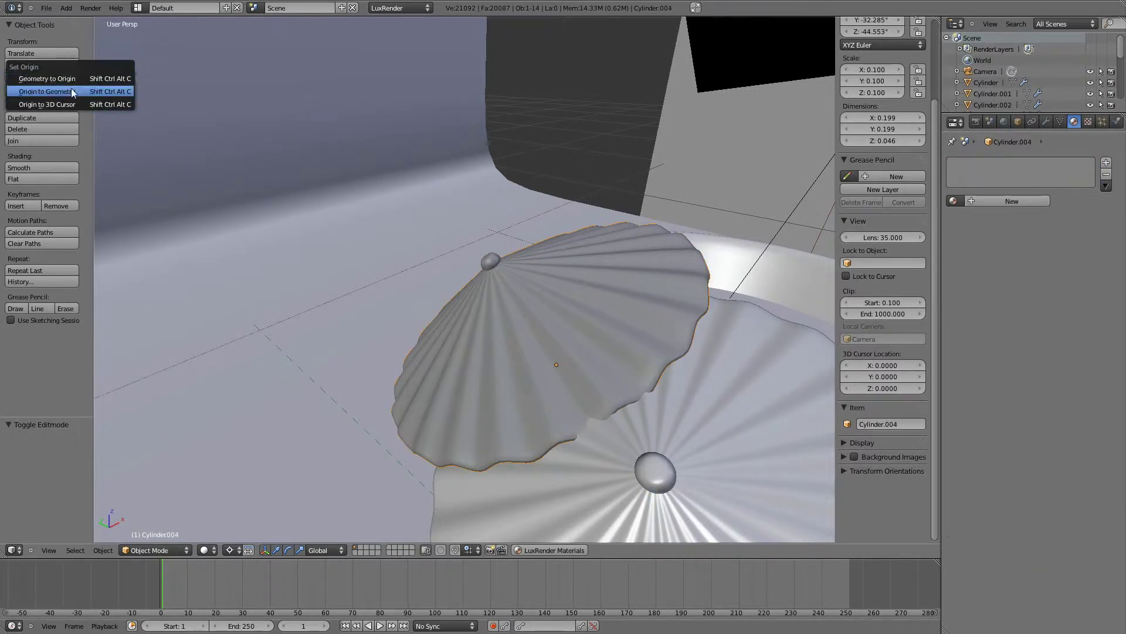
pyautogui.click(72, 91)
pyautogui.moveTo(502, 295)
pyautogui.mouseDown(button='middle')
pyautogui.moveTo(437, 238)
pyautogui.moveTo(491, 308)
pyautogui.mouseUp(button='middle')
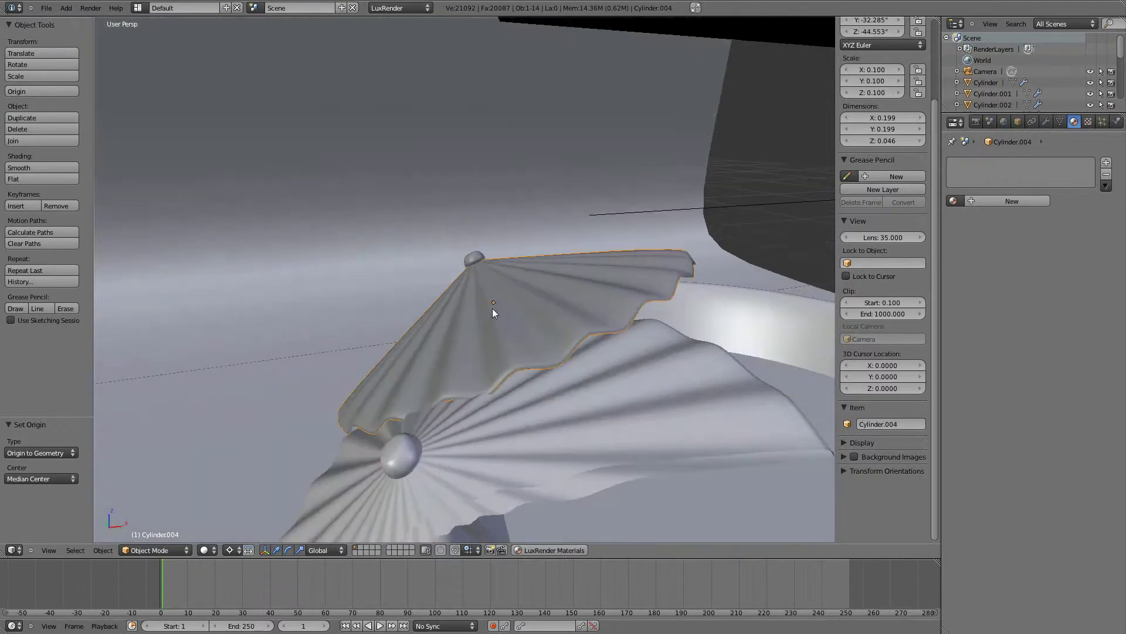
pyautogui.scroll(-3, 492, 308)
pyautogui.scroll(4, 511, 302)
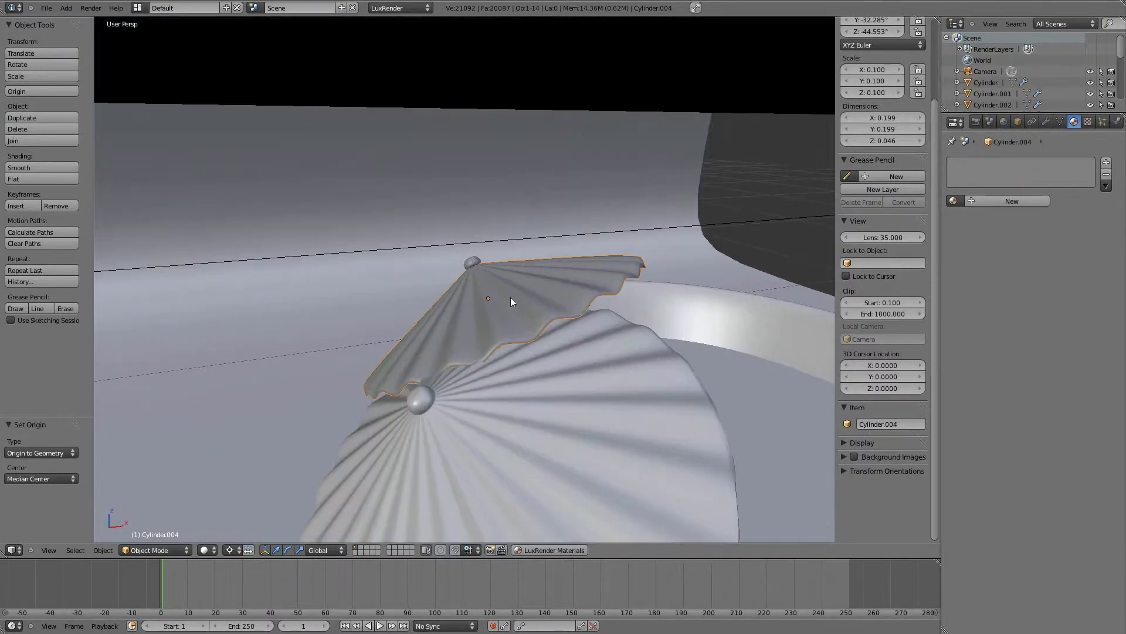
# Step: Orbit around the umbrellas and glass to check the centred origin from several angles
pyautogui.rightClick(505, 293)
pyautogui.moveTo(594, 333); pyautogui.dragTo(492, 329, button='middle')
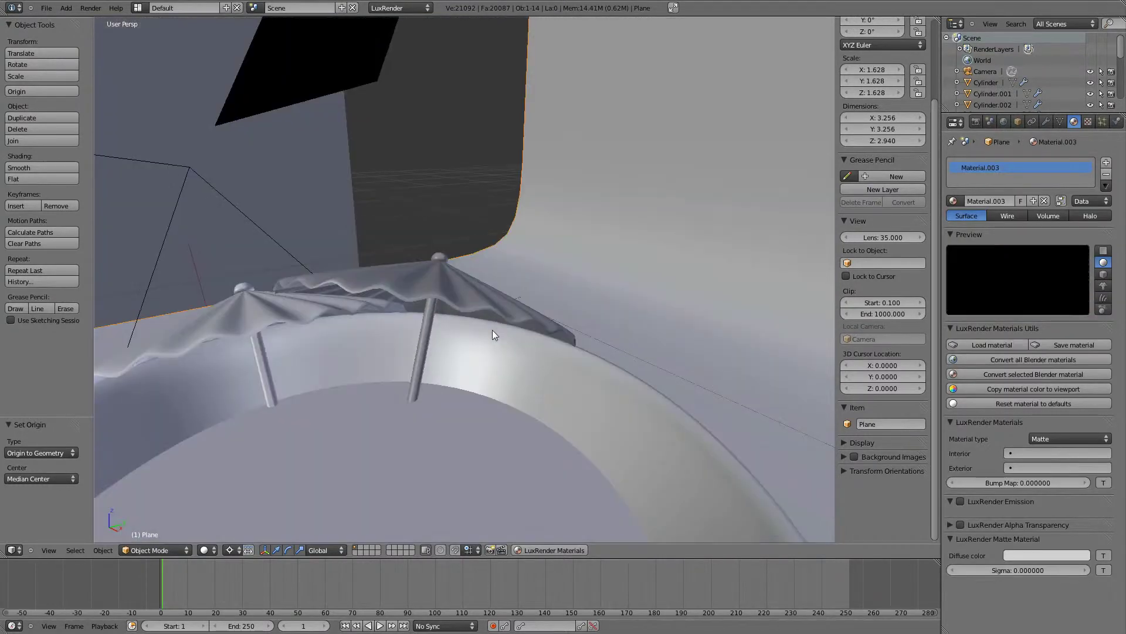
pyautogui.rightClick(501, 294)
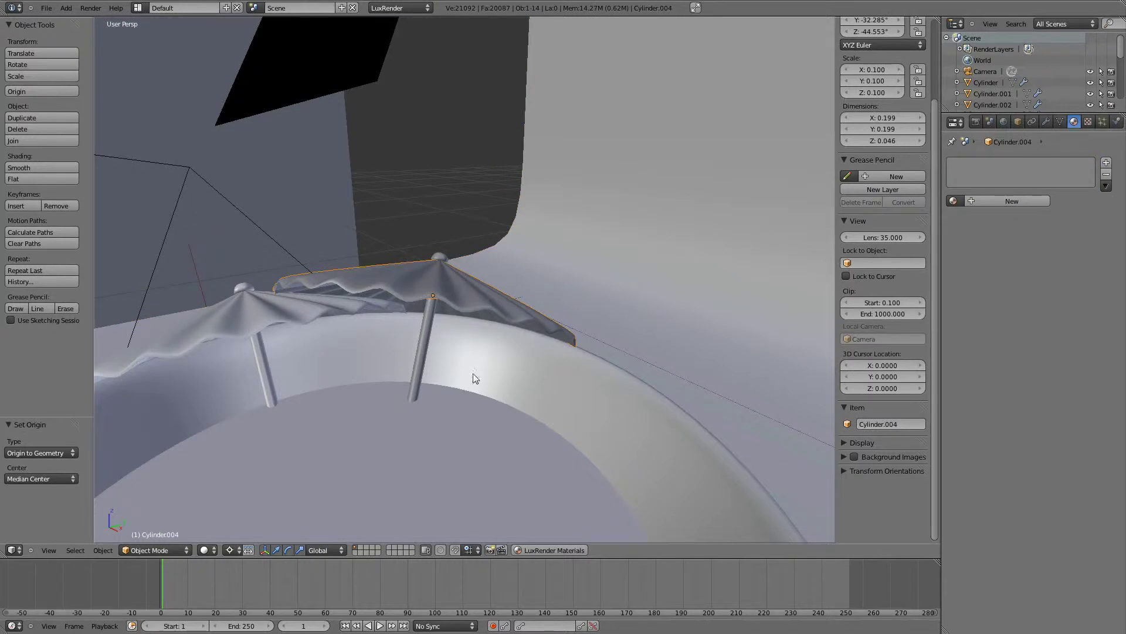
pyautogui.scroll(-5, 433, 445)
pyautogui.moveTo(433, 445); pyautogui.dragTo(575, 452, button='middle')
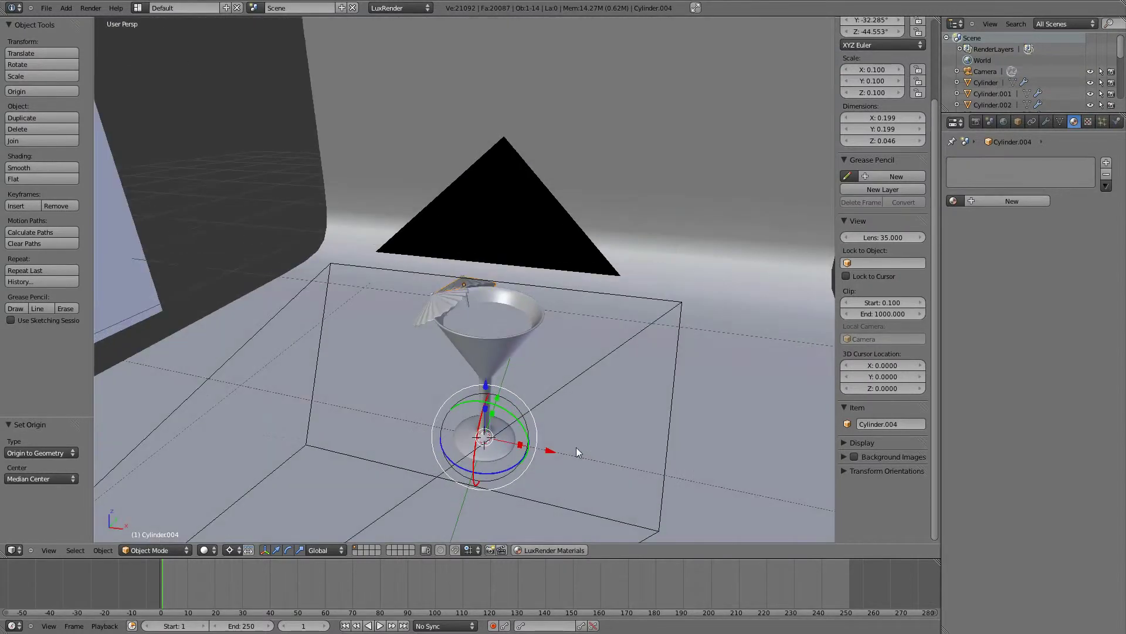
pyautogui.scroll(4, 590, 411)
pyautogui.rightClick(479, 273)
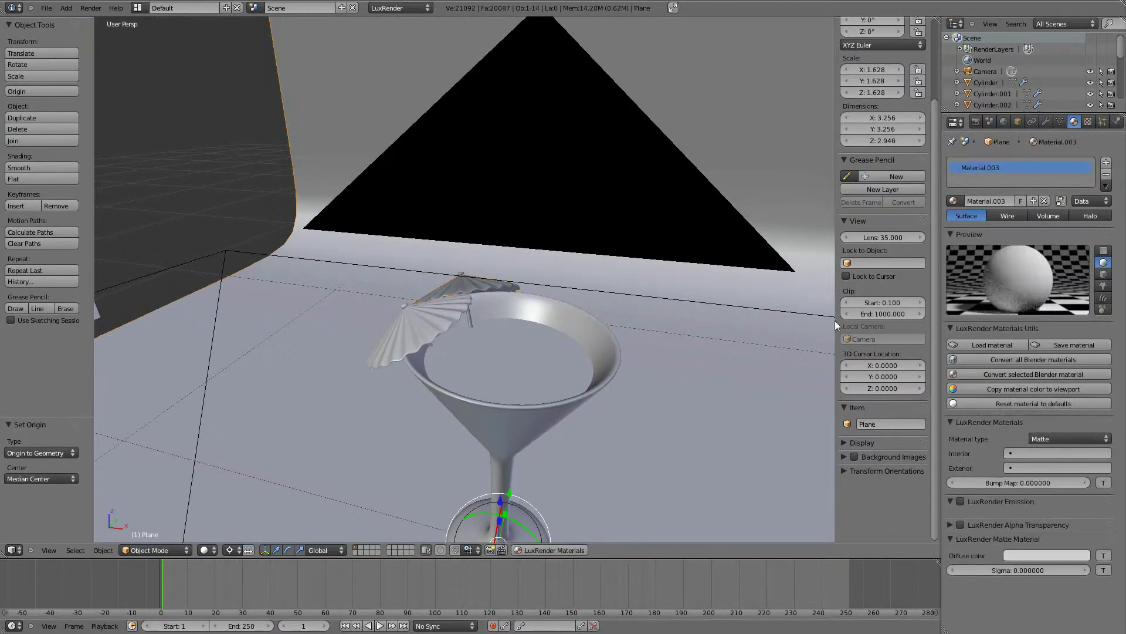
# Step: Give Cylinder.004 a new LuxRender Velvet material with an orange-red diffuse colour
pyautogui.rightClick(469, 287)
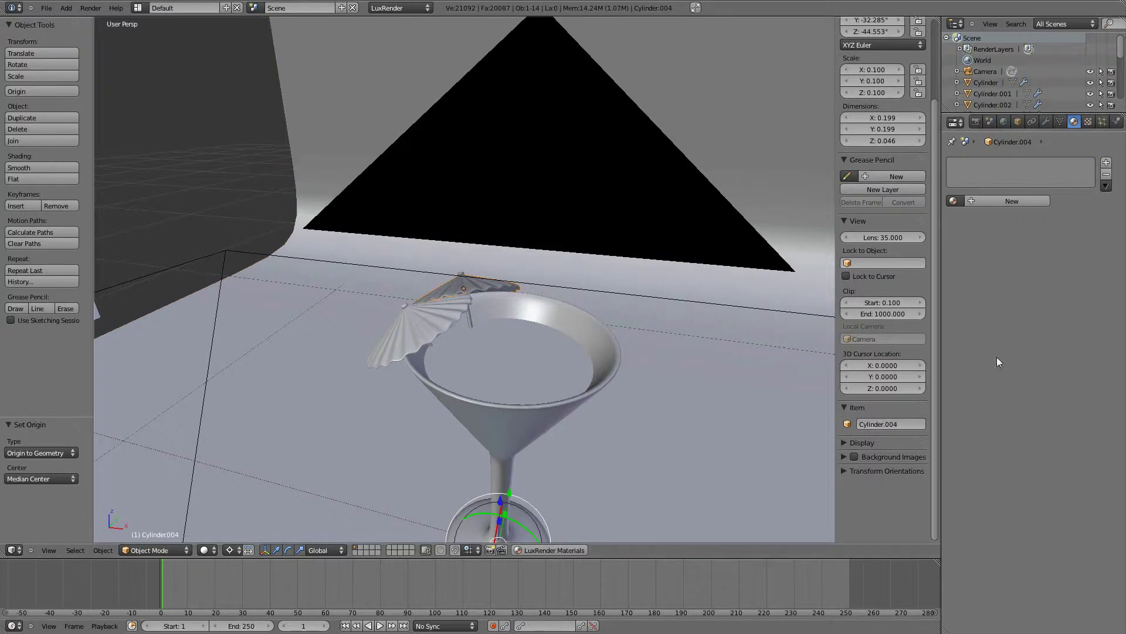
pyautogui.click(1019, 201)
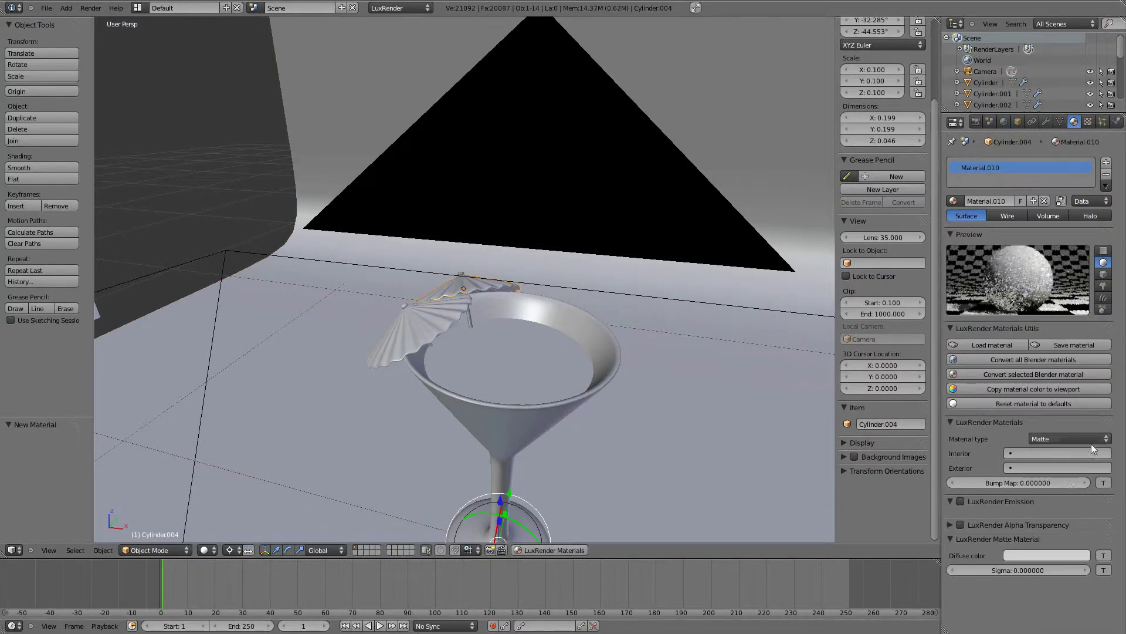
pyautogui.click(1070, 440)
pyautogui.click(1050, 627)
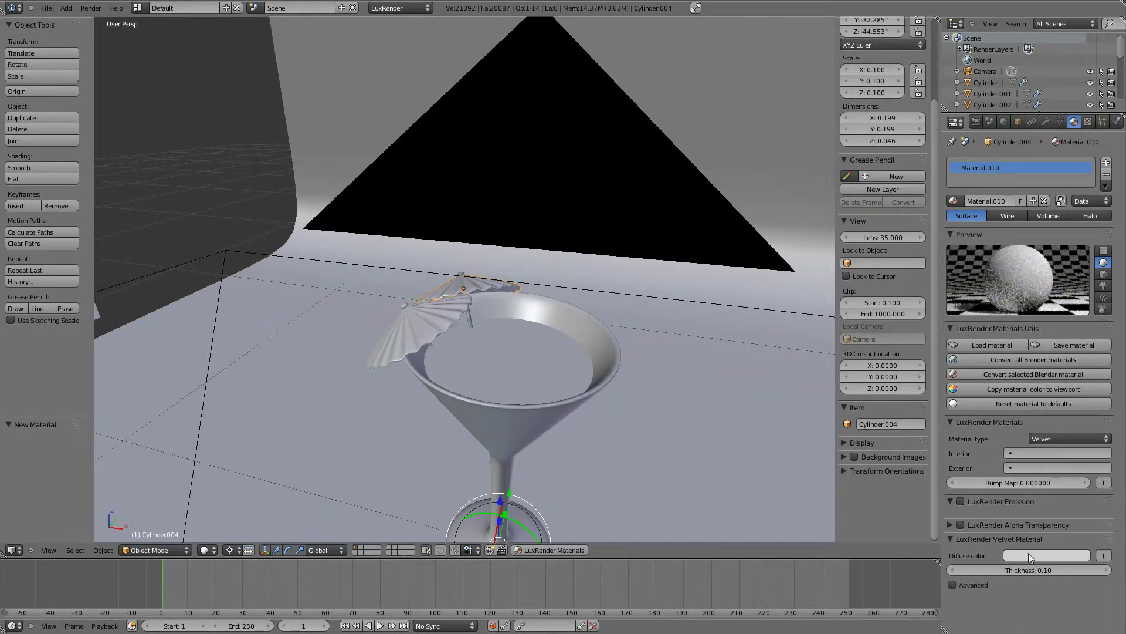
pyautogui.click(1029, 554)
pyautogui.moveTo(1033, 434); pyautogui.dragTo(1029, 484)
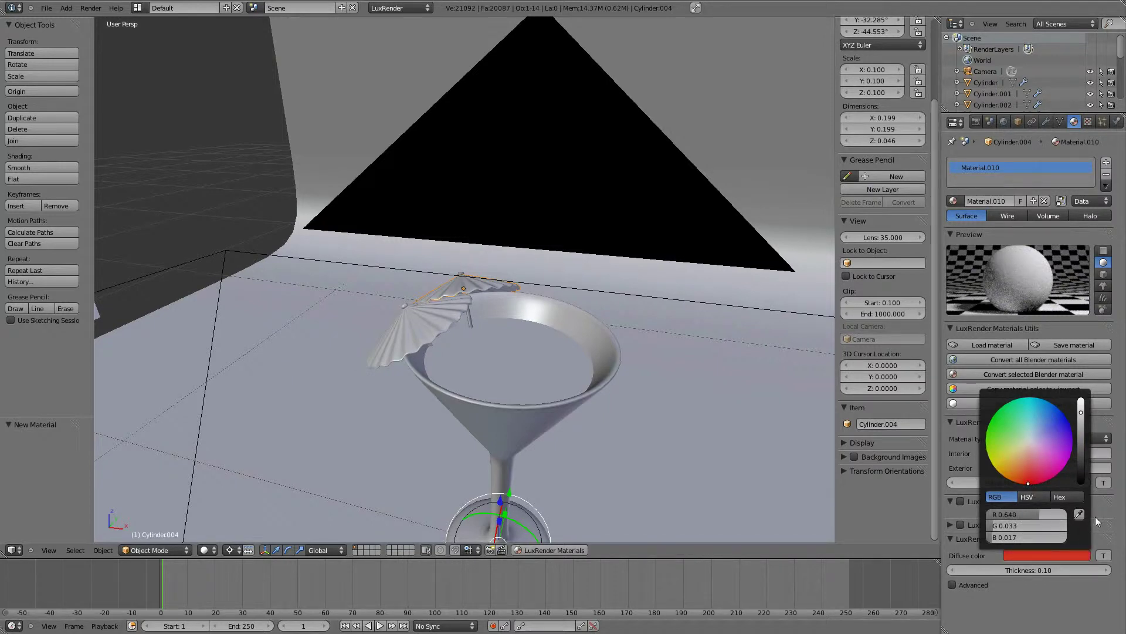
# Step: Set the velvet Thickness to 0.5 and refresh the sphere material preview
pyautogui.click(1045, 571)
pyautogui.write('0.5')
pyautogui.press('Return')
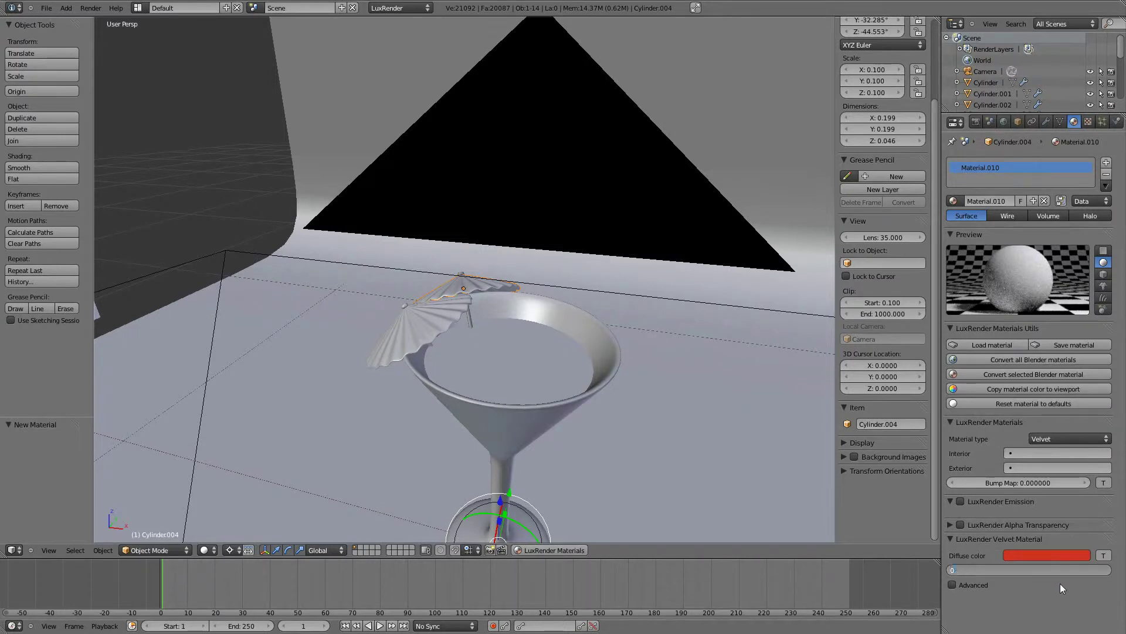
pyautogui.click(1104, 263)
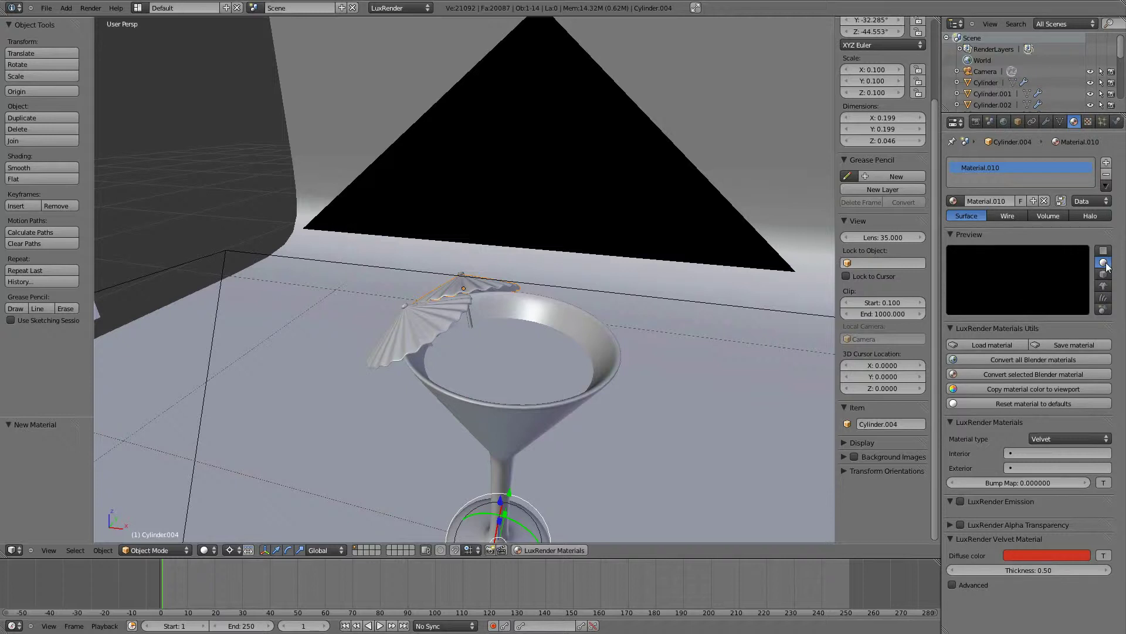
pyautogui.moveTo(677, 440); pyautogui.dragTo(453, 308, button='middle')
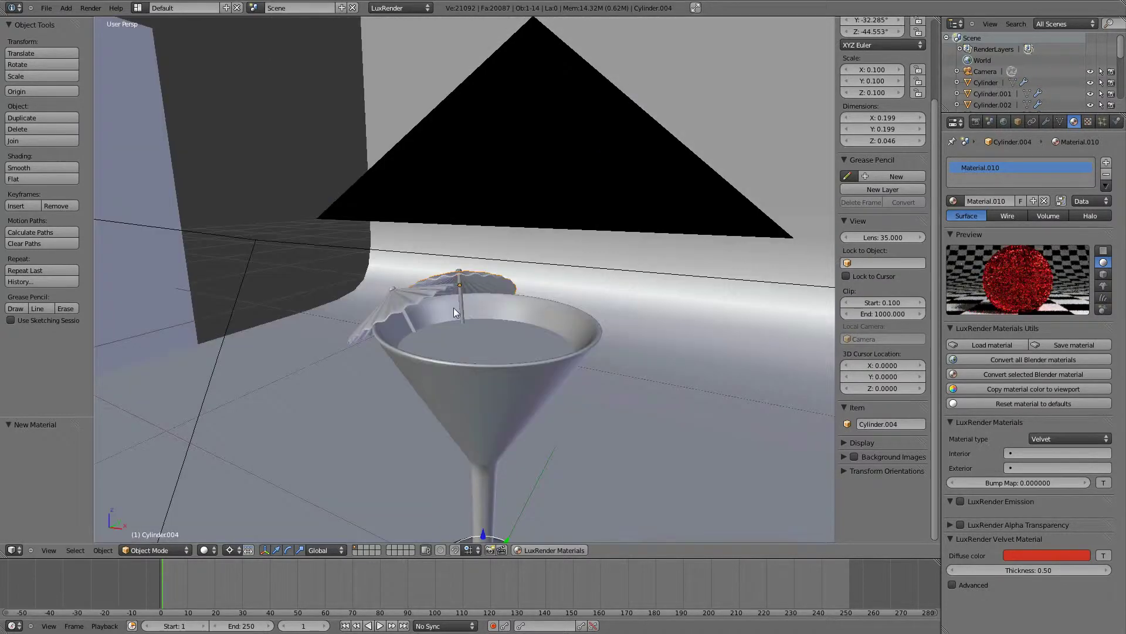
pyautogui.rightClick(465, 310)
# Step: Add a new LuxRender Metal material with the aluminium preset to the umbrella stick
pyautogui.rightClick(462, 317)
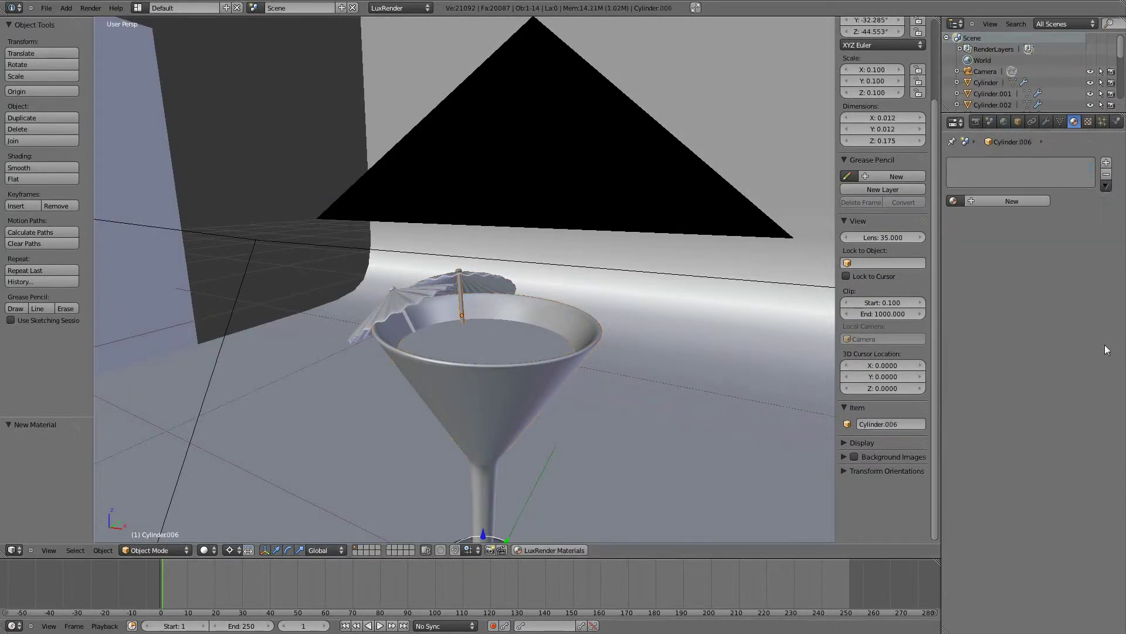
pyautogui.click(1022, 196)
pyautogui.click(1065, 438)
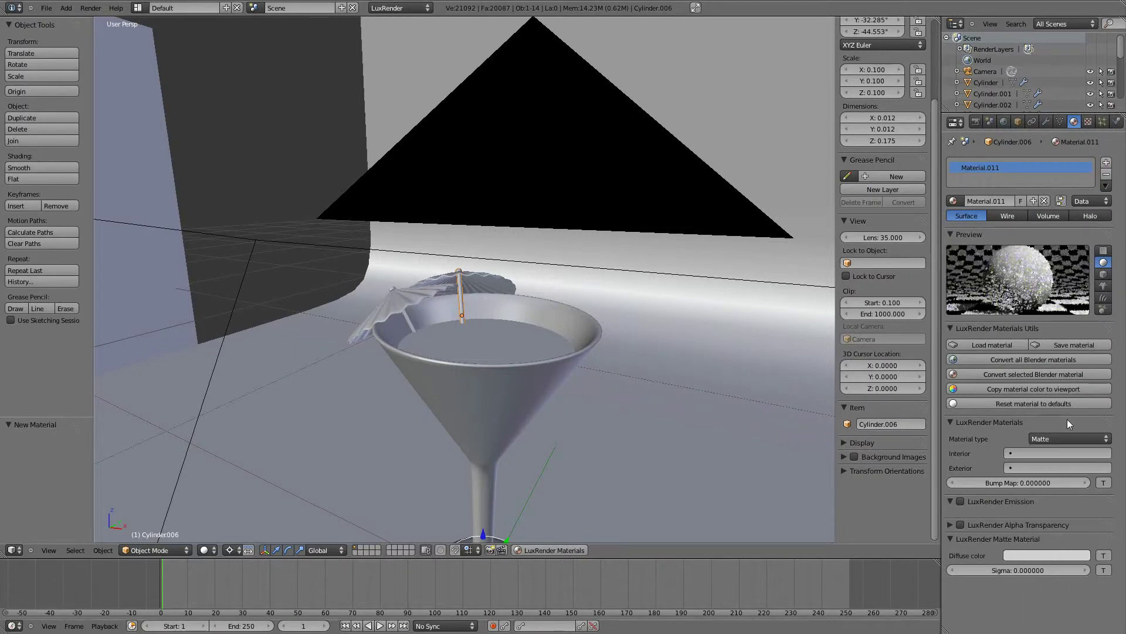
pyautogui.click(1061, 440)
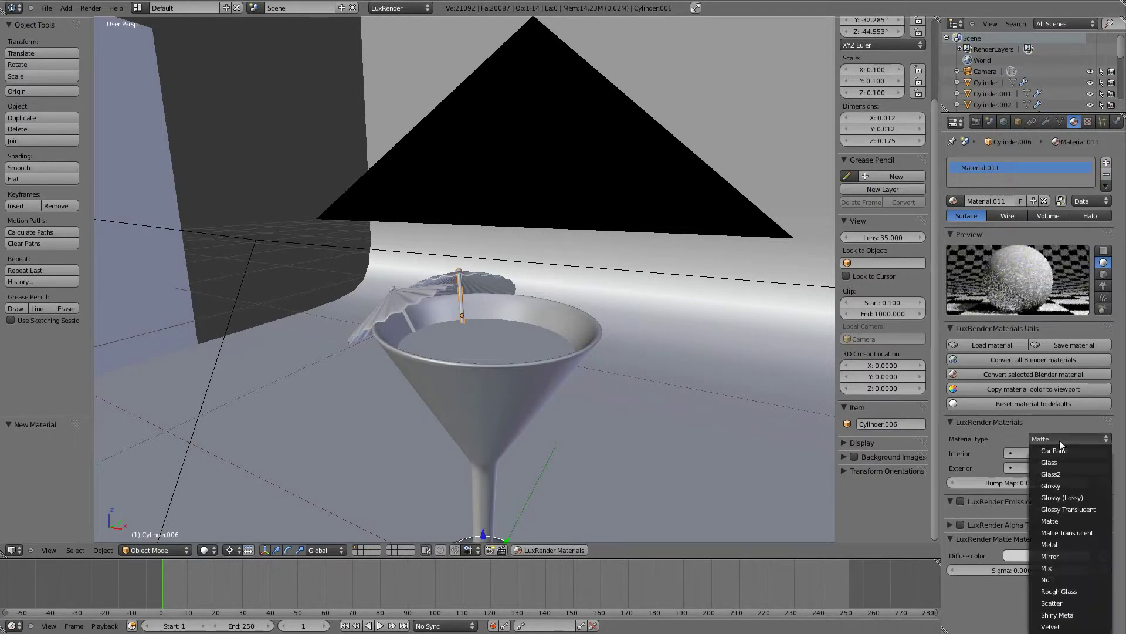
pyautogui.click(1066, 544)
pyautogui.click(1041, 555)
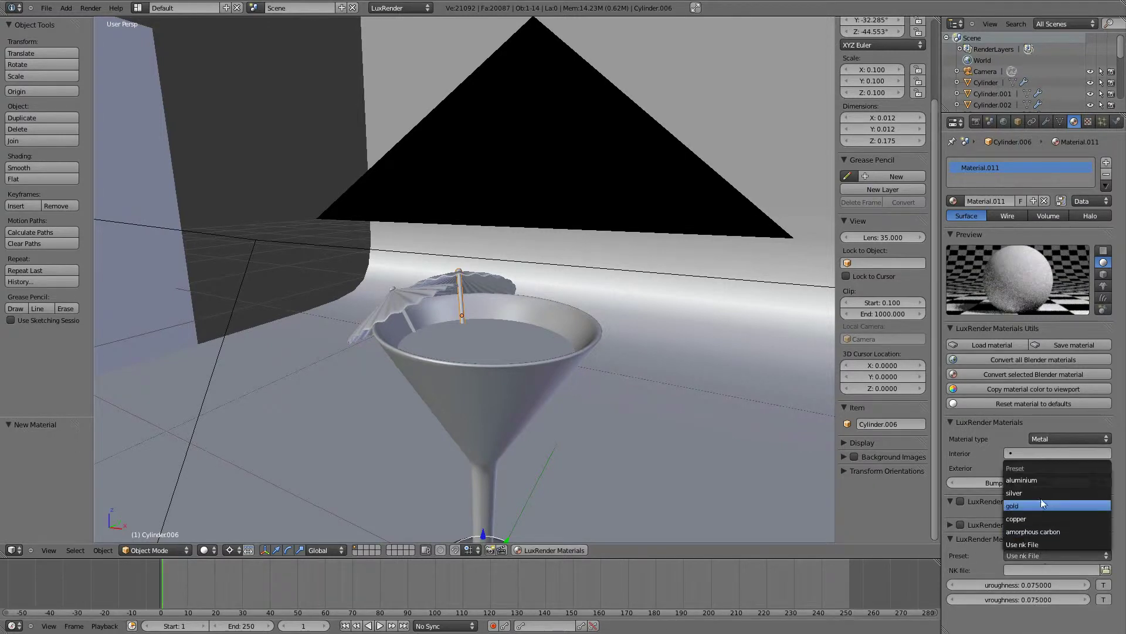
pyautogui.click(1037, 480)
pyautogui.moveTo(822, 437); pyautogui.dragTo(712, 438, button='middle')
pyautogui.press('KP_0')
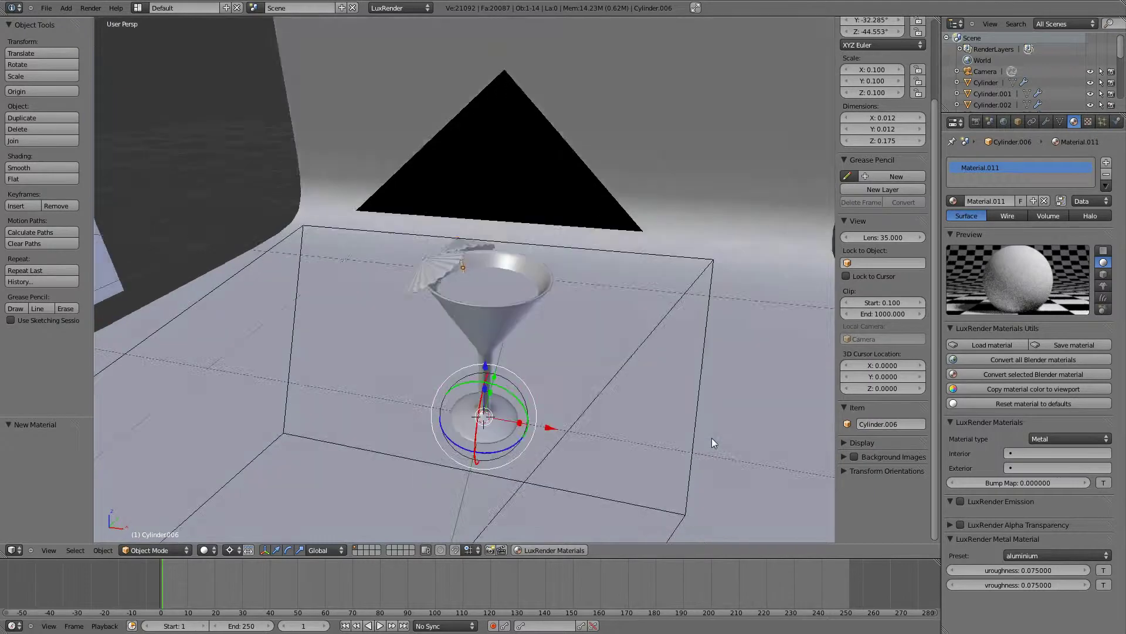
# Step: Review the Render tab's LuxRender settings: Metropolis sampler, Bi-Directional integrator, PNG output to K:\
pyautogui.click(977, 122)
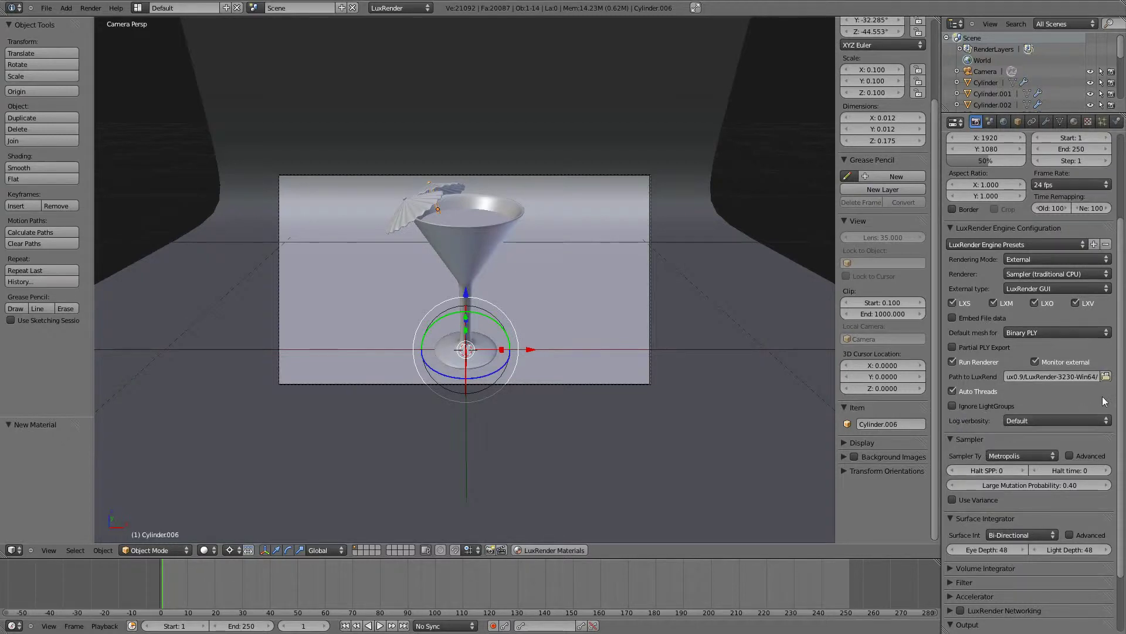
pyautogui.scroll(-2, 973, 405)
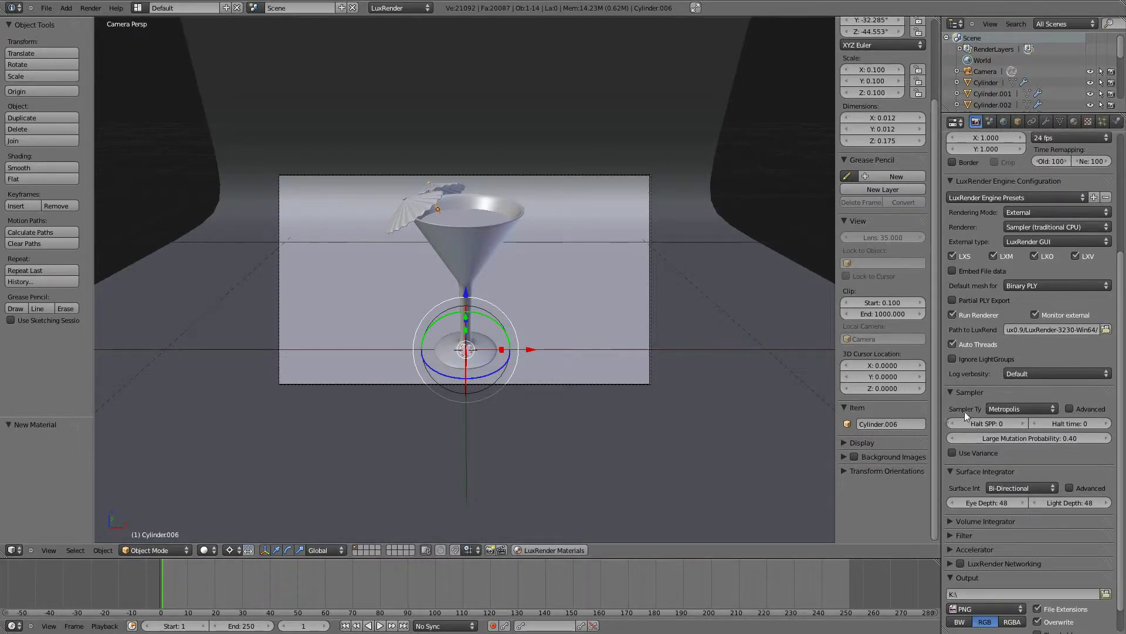
pyautogui.scroll(-1, 974, 411)
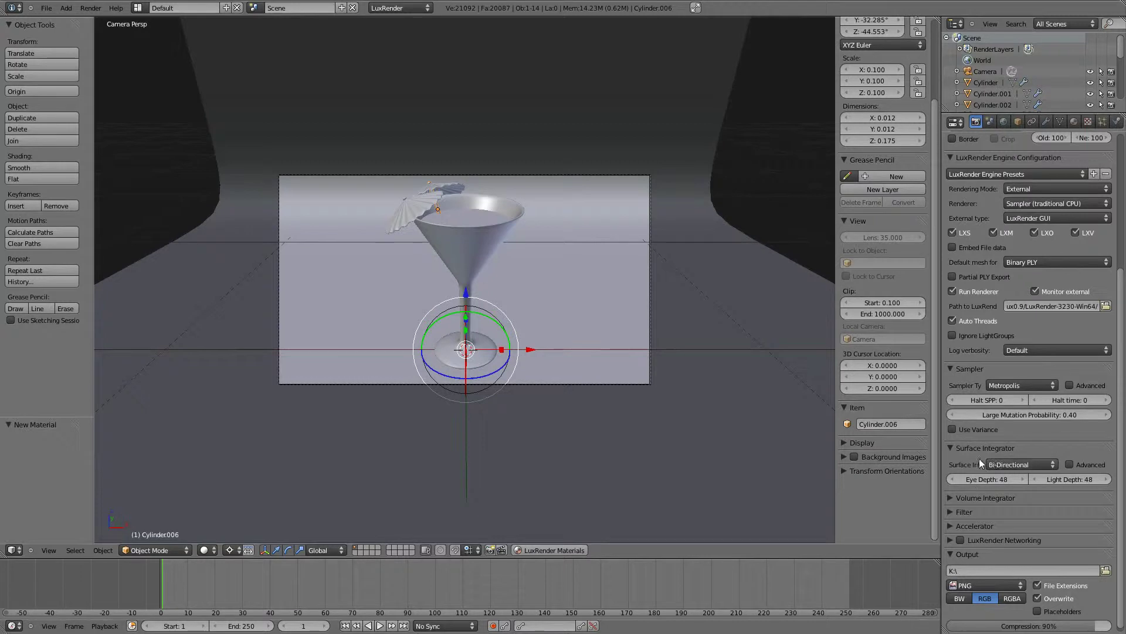
pyautogui.scroll(-1, 997, 463)
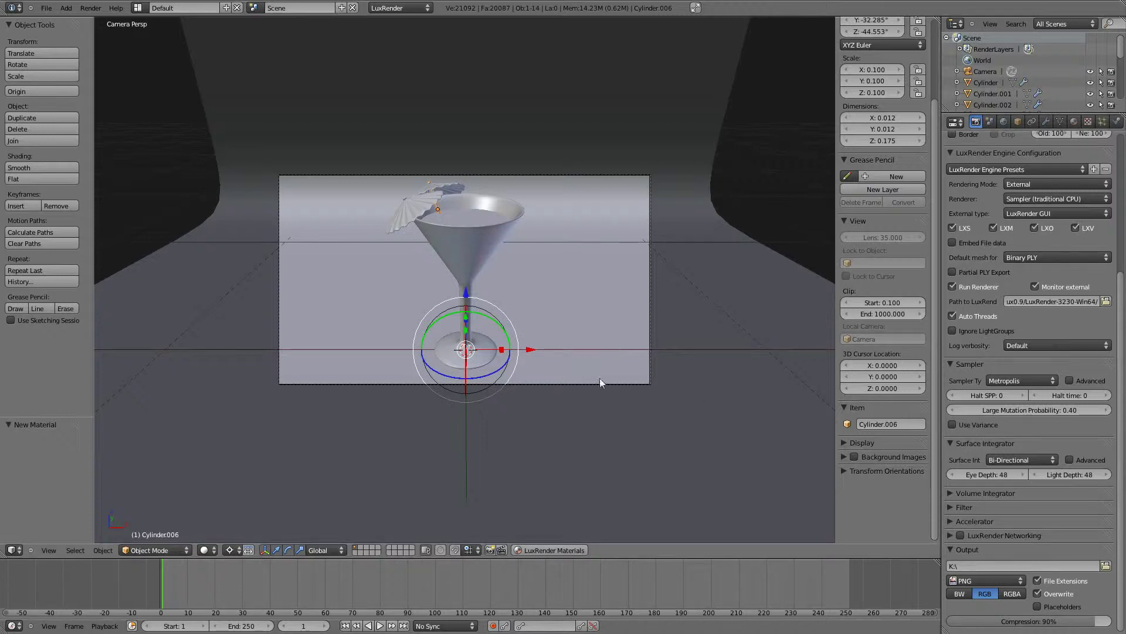
# Step: Render with F12, switch LuxRender tone mapping to Linear, estimate exposure, and show light groups
pyautogui.press('F12')
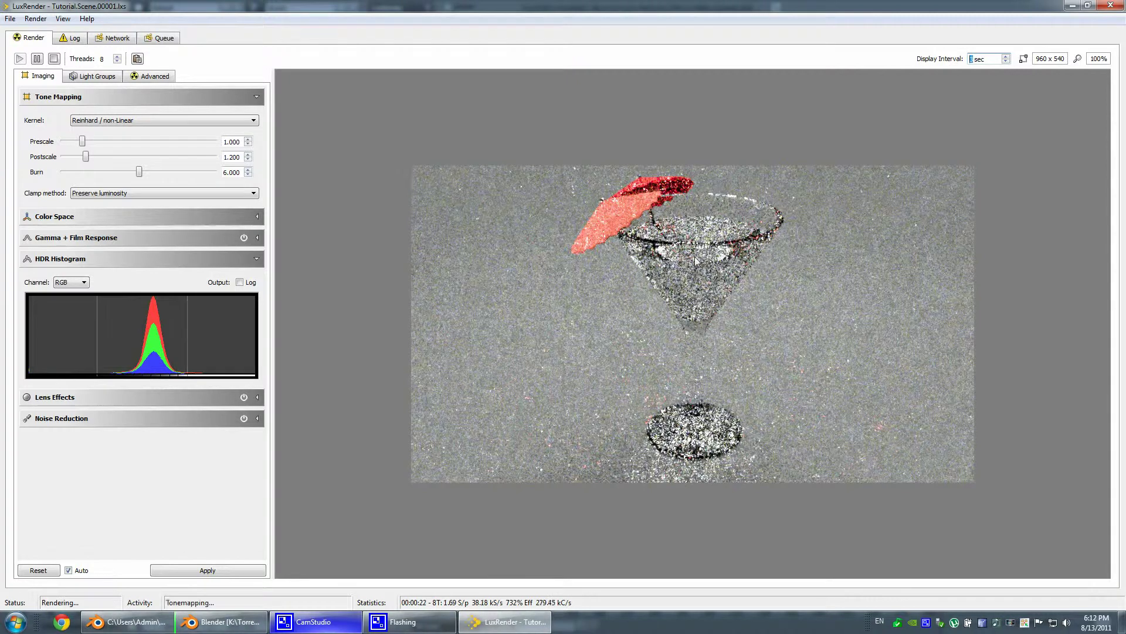
pyautogui.click(97, 78)
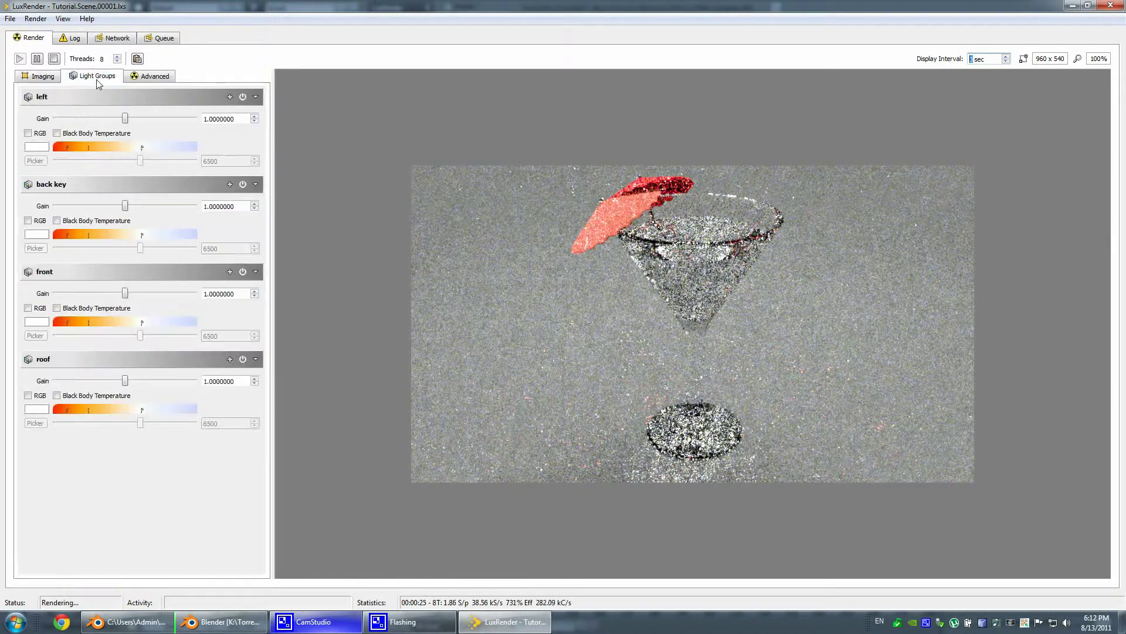
pyautogui.click(43, 77)
pyautogui.click(131, 120)
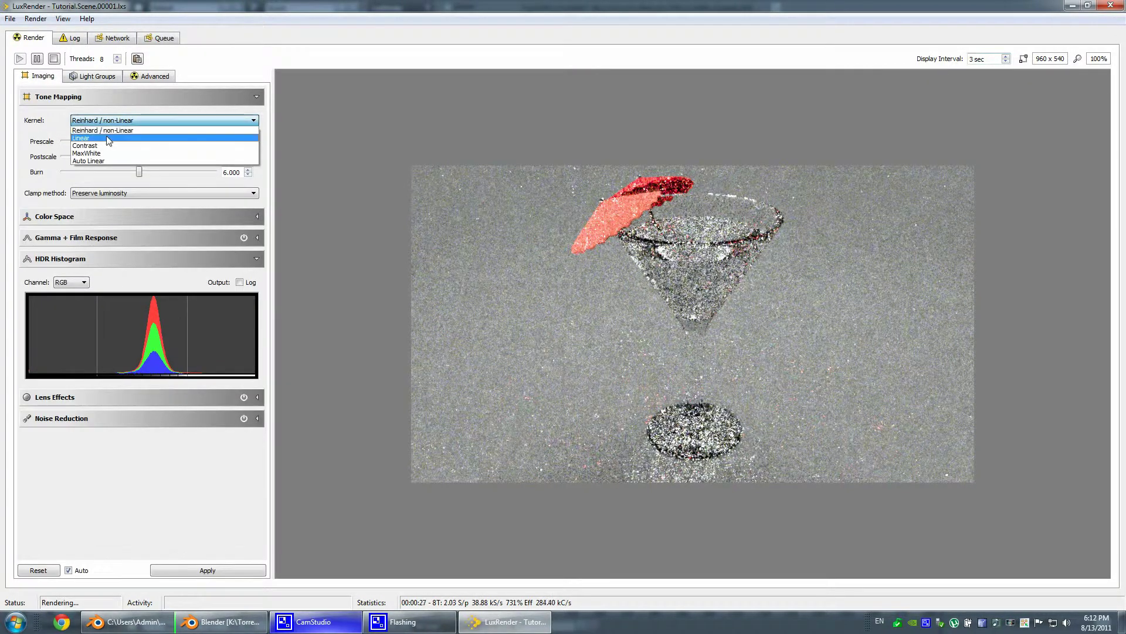
pyautogui.click(118, 130)
pyautogui.click(205, 211)
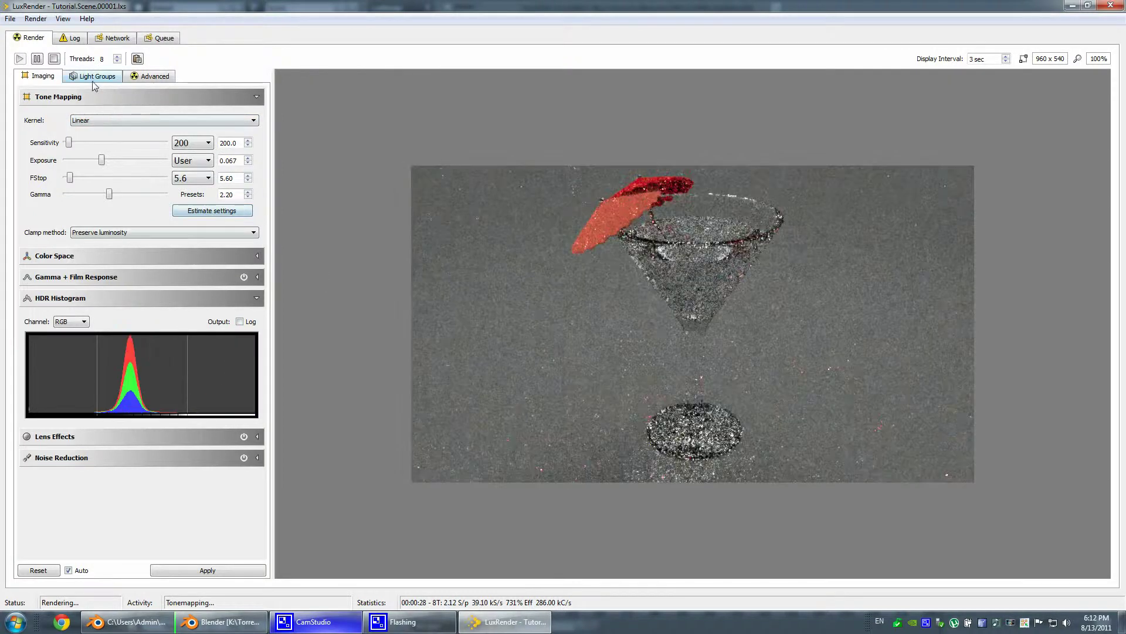
pyautogui.click(93, 76)
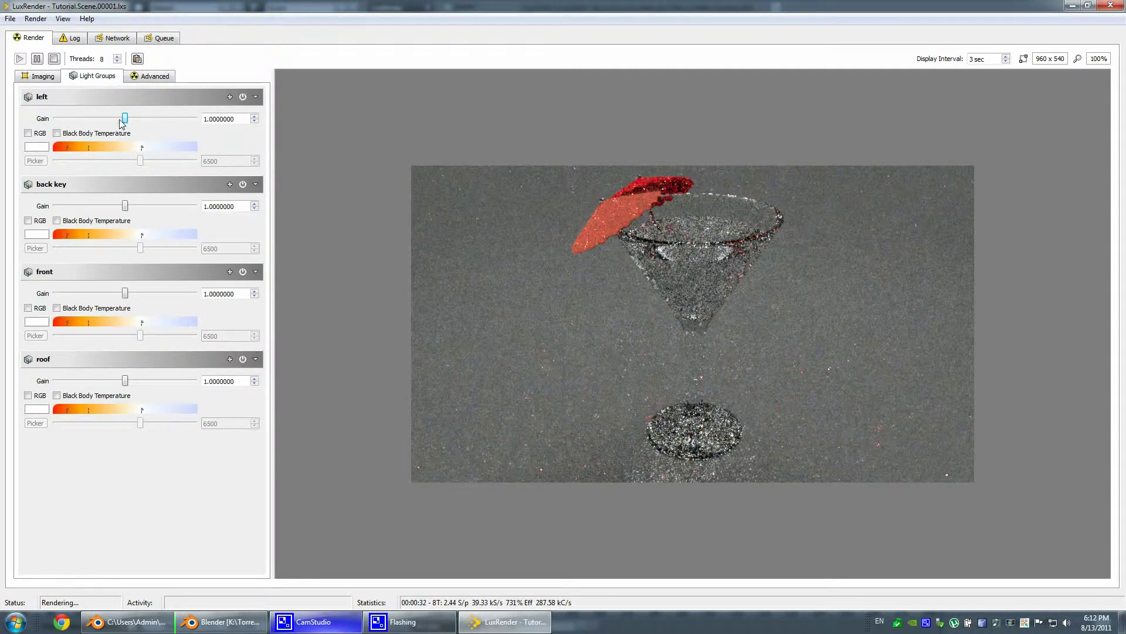
# Step: Raise the left light group's gain to about 5.23 and the front group's to about 1.15
pyautogui.moveTo(125, 118)
pyautogui.mouseDown()
pyautogui.moveTo(144, 121)
pyautogui.moveTo(133, 120)
pyautogui.mouseUp()
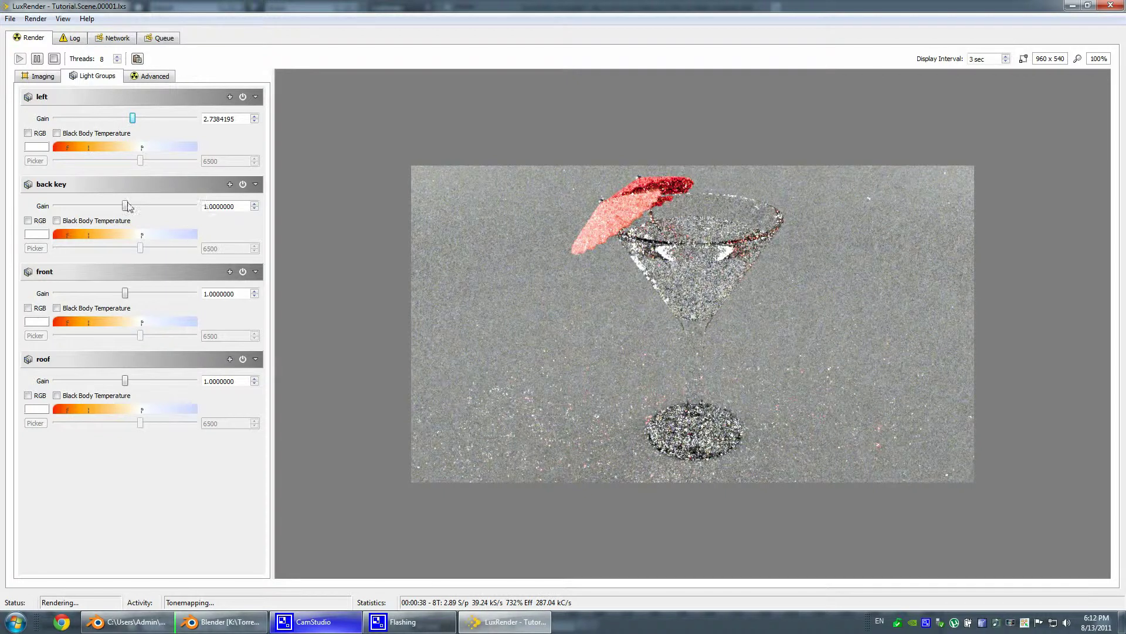
pyautogui.moveTo(133, 119); pyautogui.dragTo(137, 119)
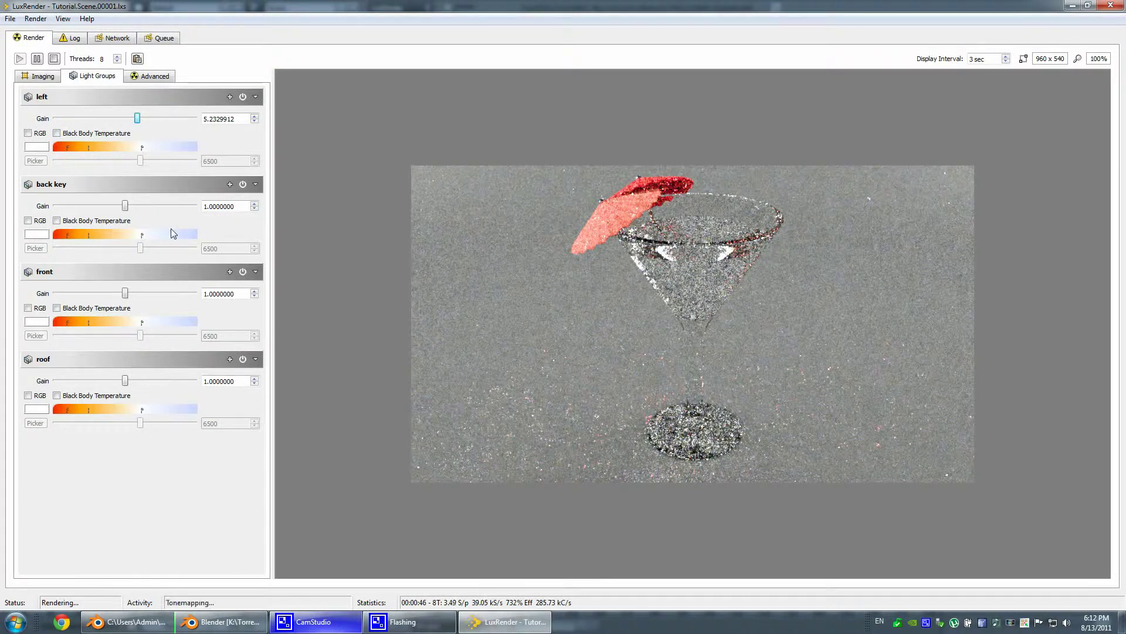
pyautogui.moveTo(125, 293); pyautogui.dragTo(125, 295)
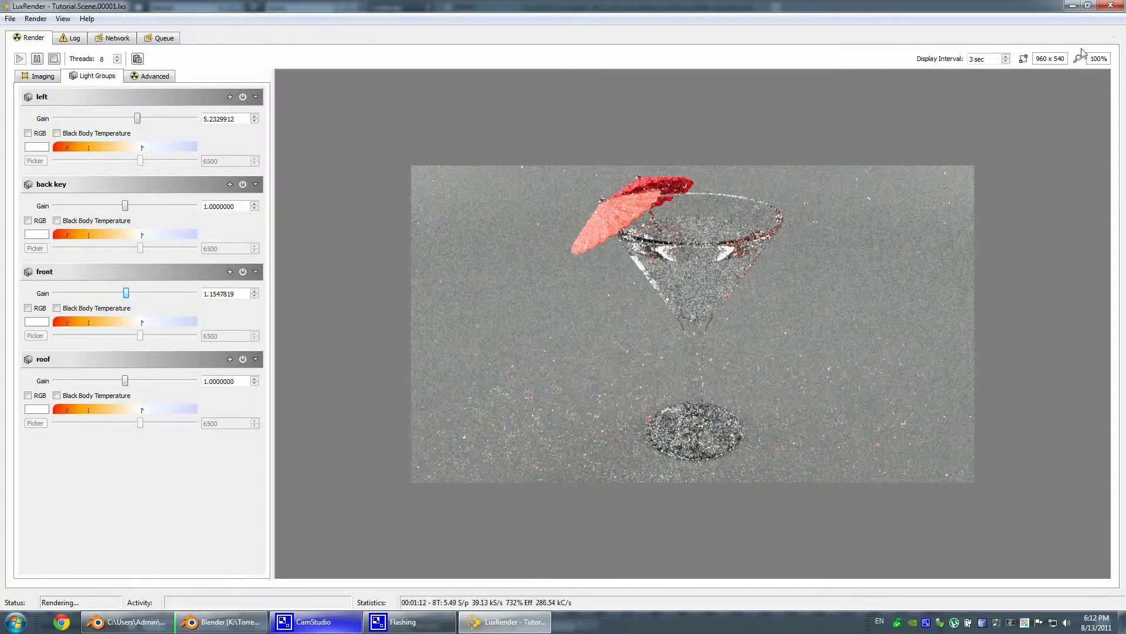
# Step: Back in Blender, restore the 3D view and open the Cylinder.003 umbrella's material settings
pyautogui.click(1110, 6)
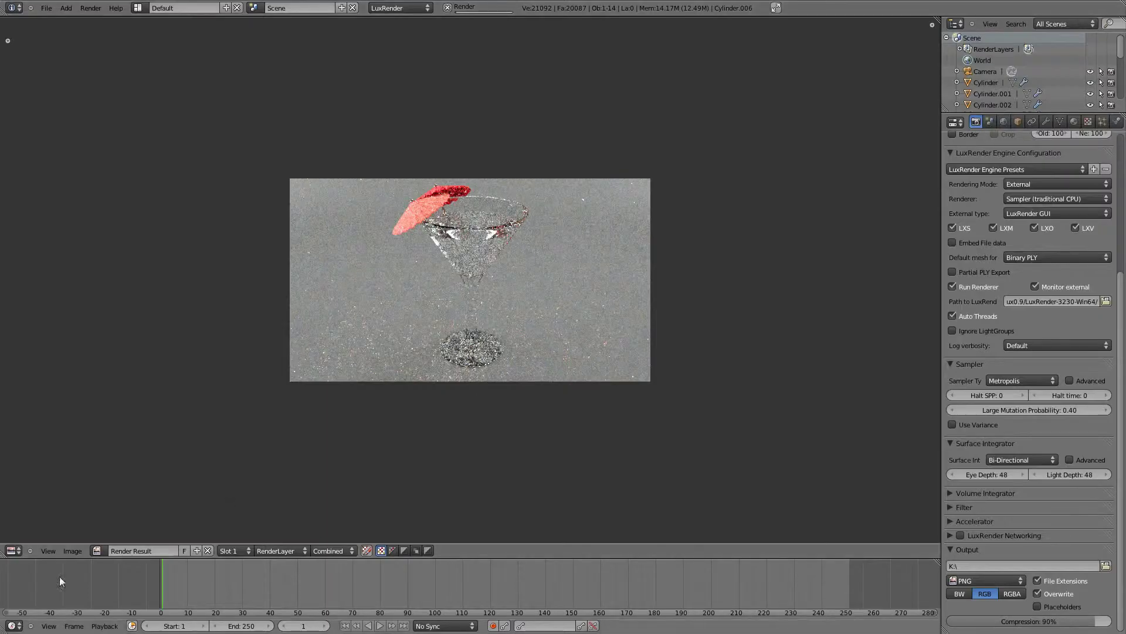
pyautogui.click(14, 550)
pyautogui.click(27, 539)
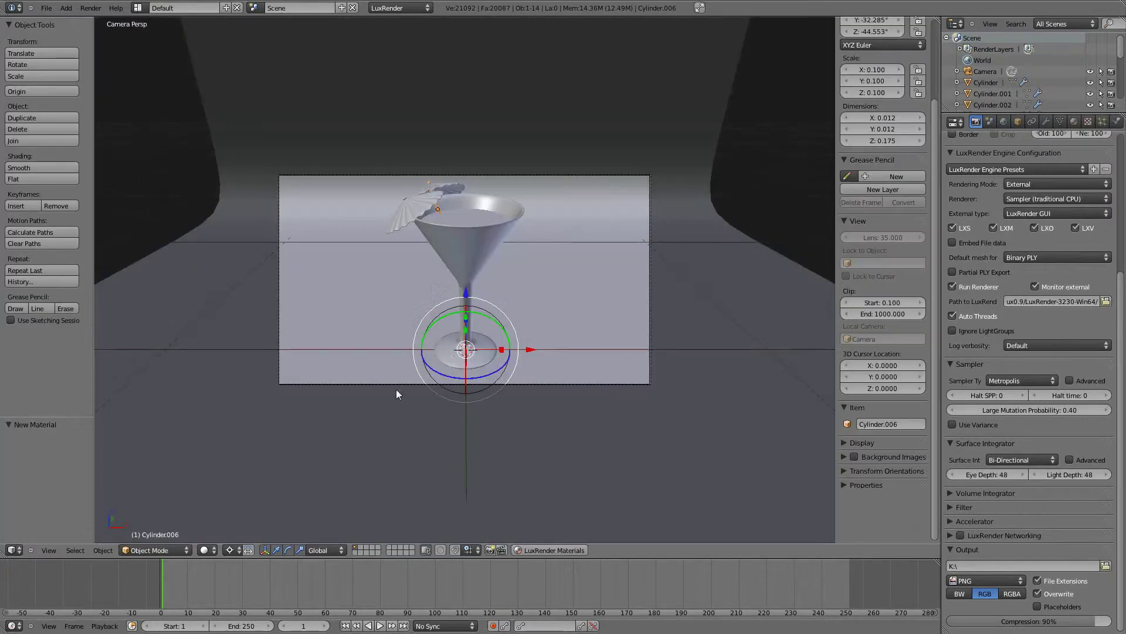
pyautogui.rightClick(394, 219)
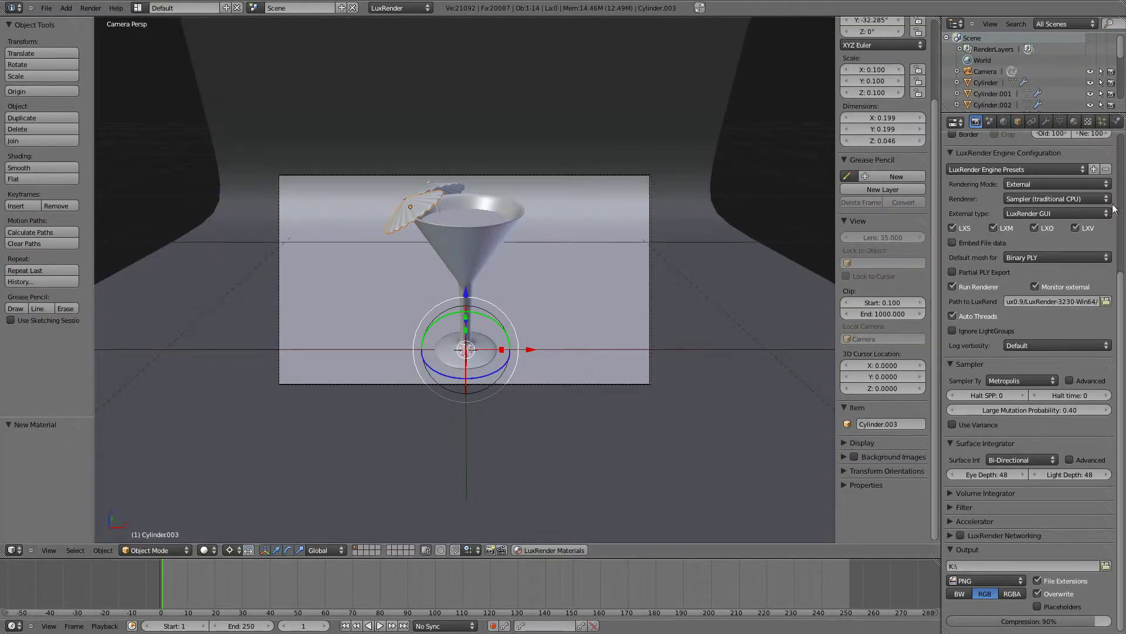
pyautogui.click(1074, 121)
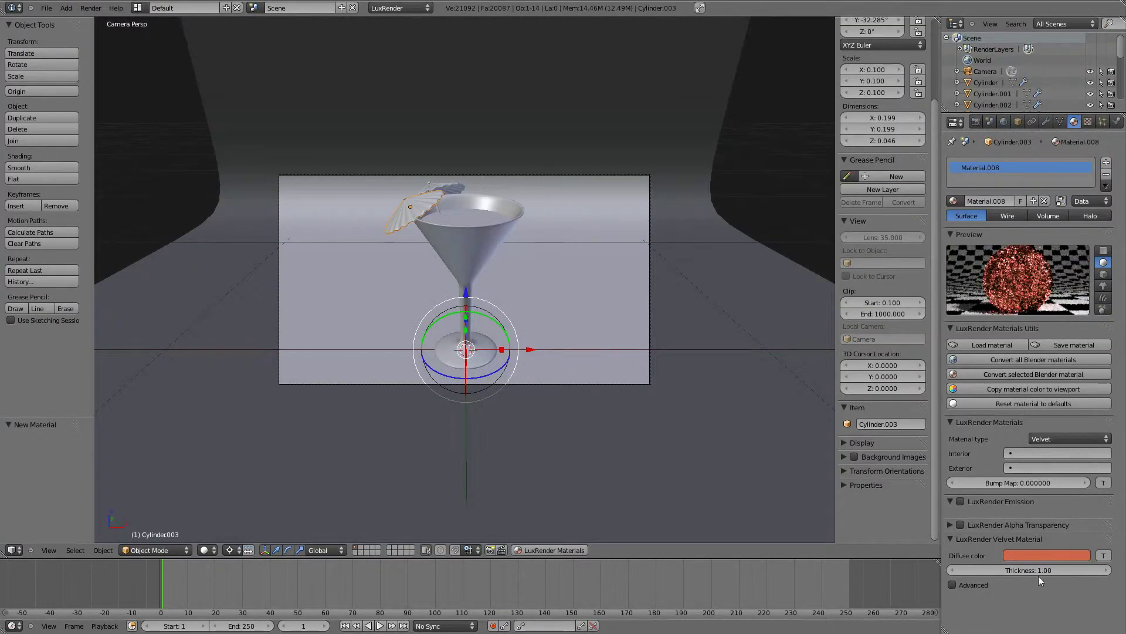
pyautogui.click(1037, 573)
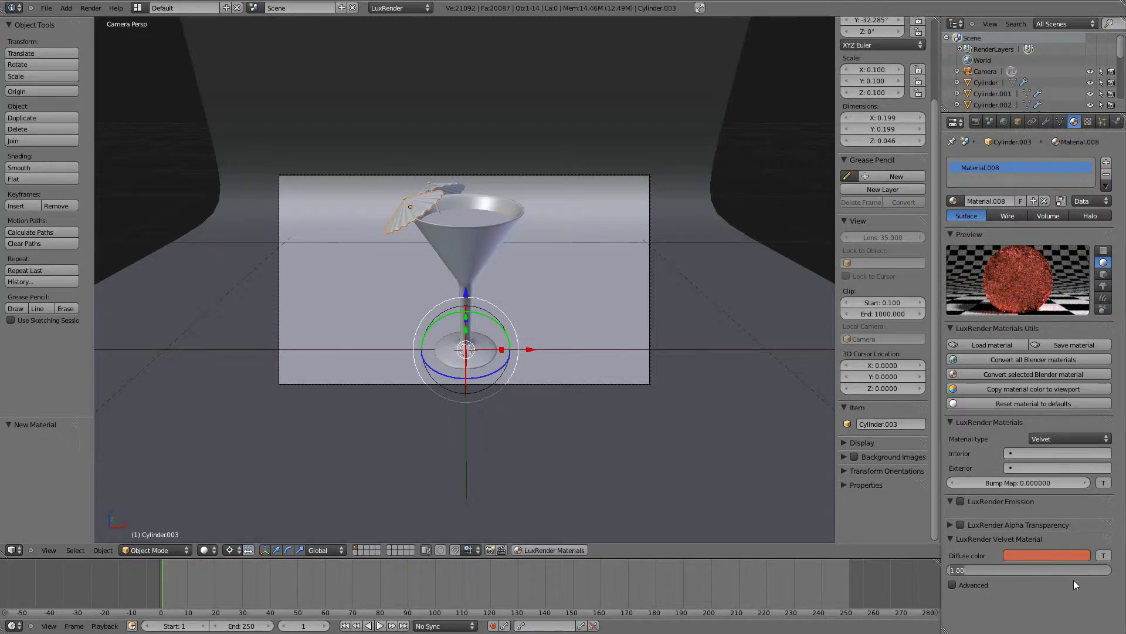
pyautogui.press('Return')
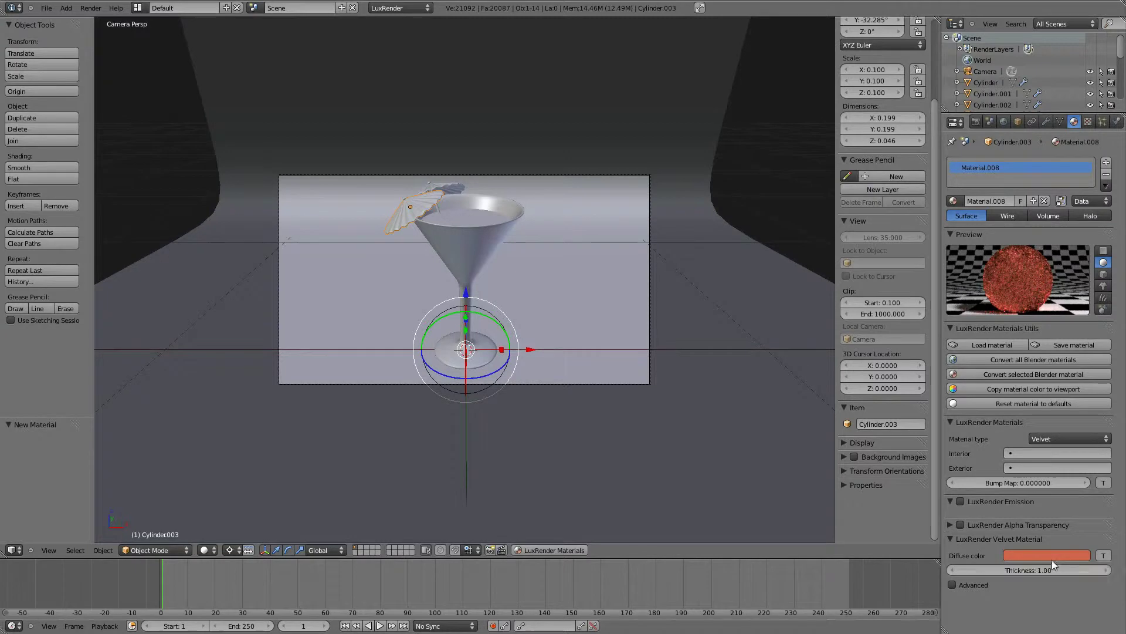
# Step: Shift Material.008's Velvet diffuse colour to orange and set Thickness to 0.50
pyautogui.click(1051, 557)
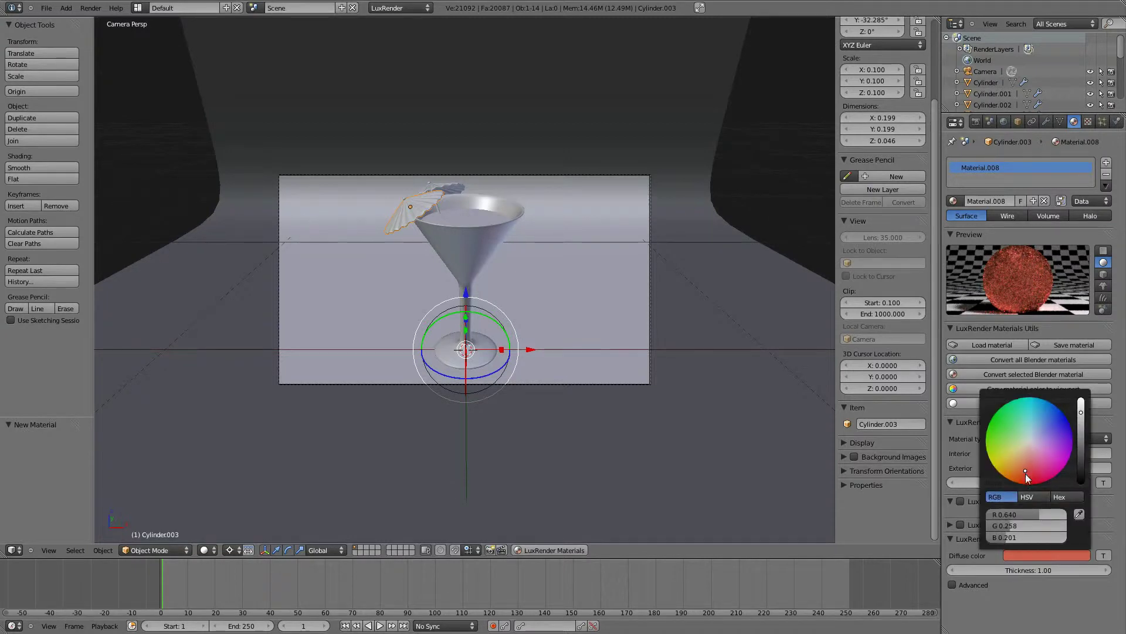
pyautogui.click(1038, 555)
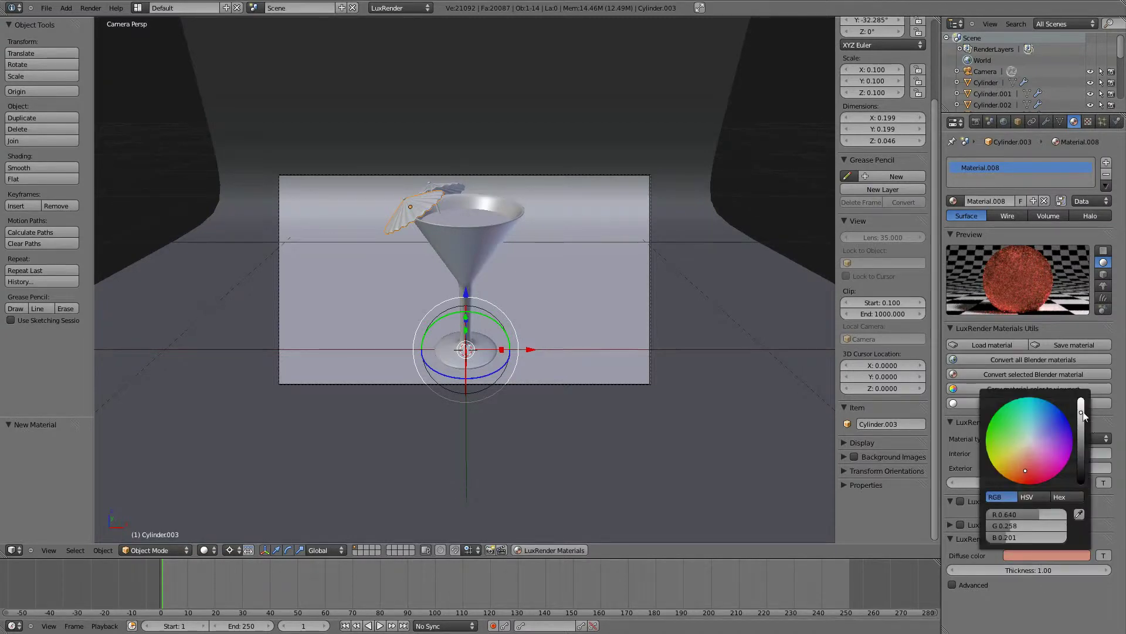
pyautogui.moveTo(1083, 412); pyautogui.dragTo(1085, 427)
pyautogui.moveTo(1022, 467); pyautogui.dragTo(1016, 474)
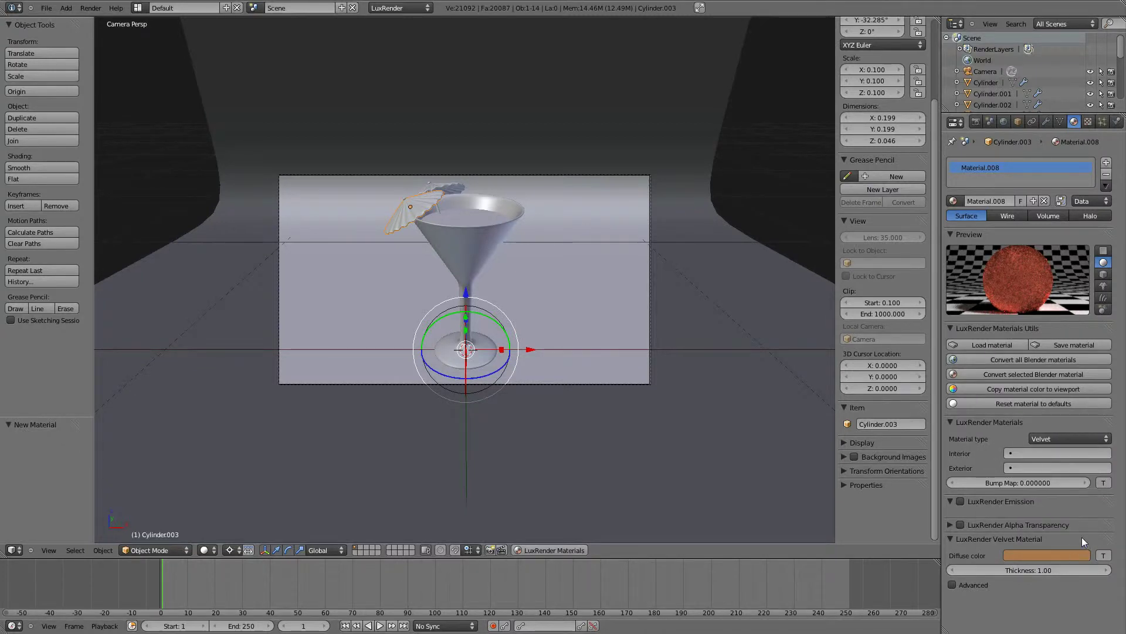
pyautogui.click(1080, 554)
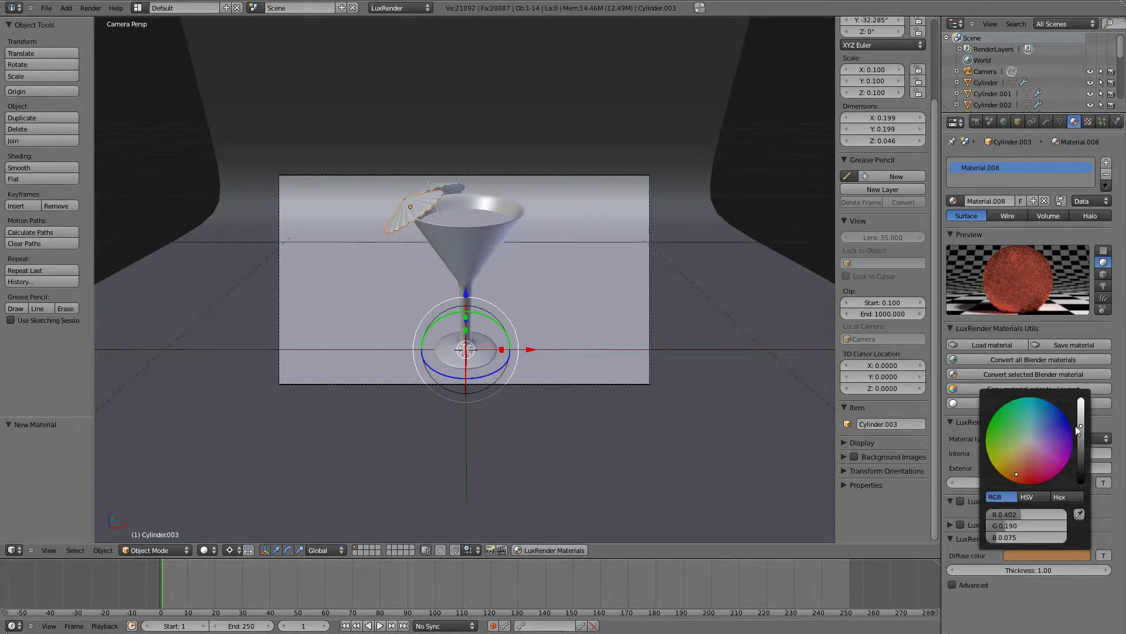
pyautogui.moveTo(1077, 430); pyautogui.dragTo(1080, 406)
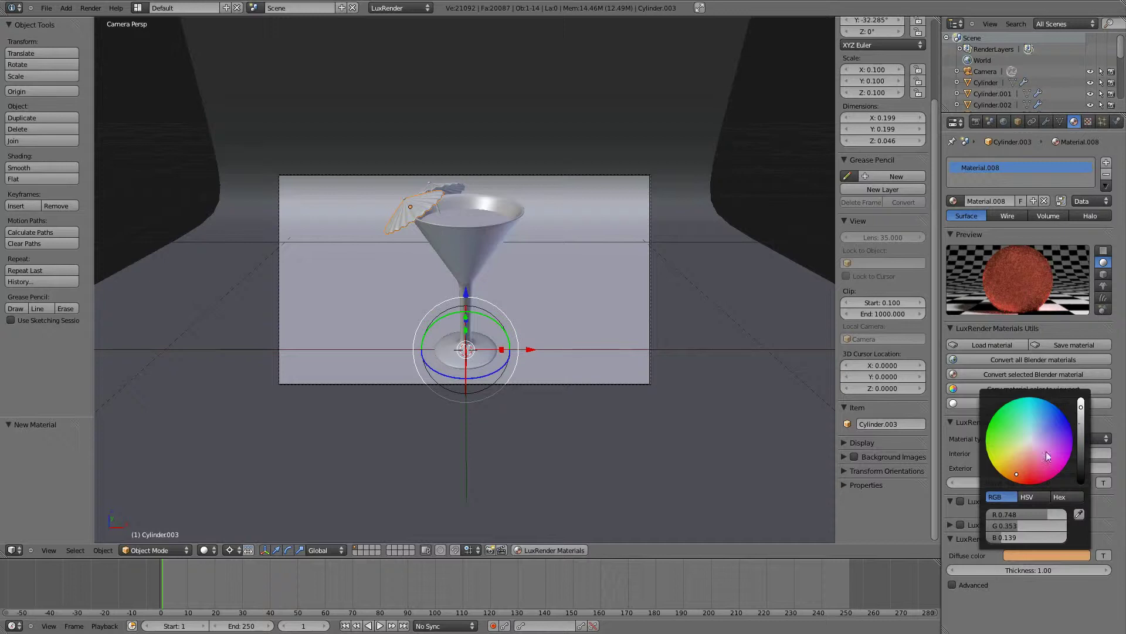
pyautogui.moveTo(1018, 473)
pyautogui.mouseDown()
pyautogui.moveTo(1031, 475)
pyautogui.moveTo(1018, 481)
pyautogui.mouseUp()
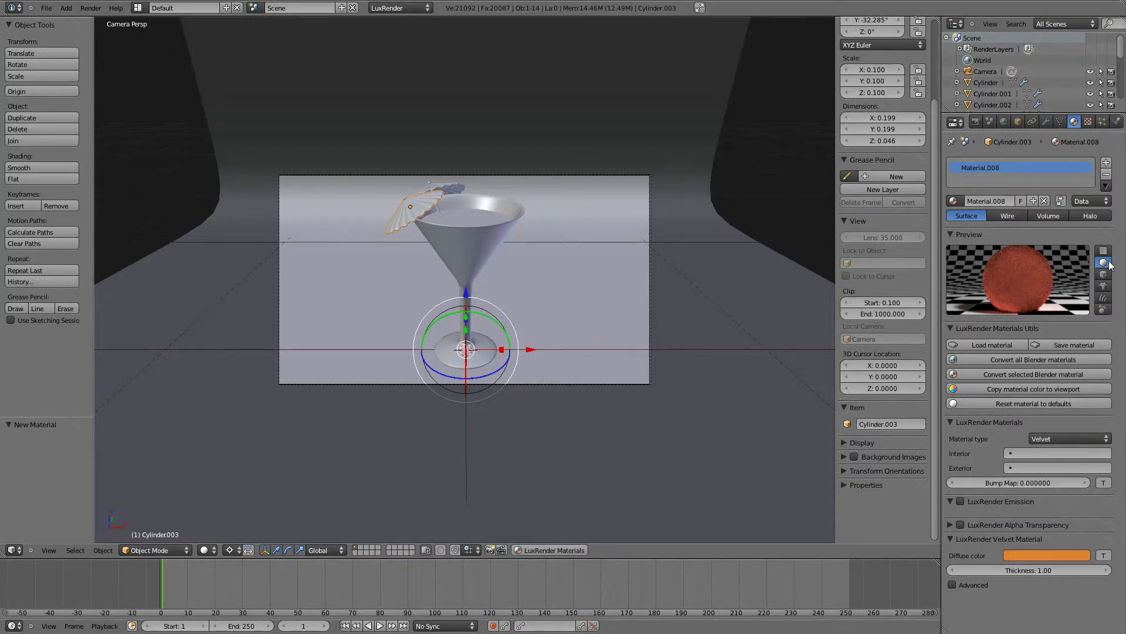
pyautogui.click(1047, 568)
pyautogui.write('00')
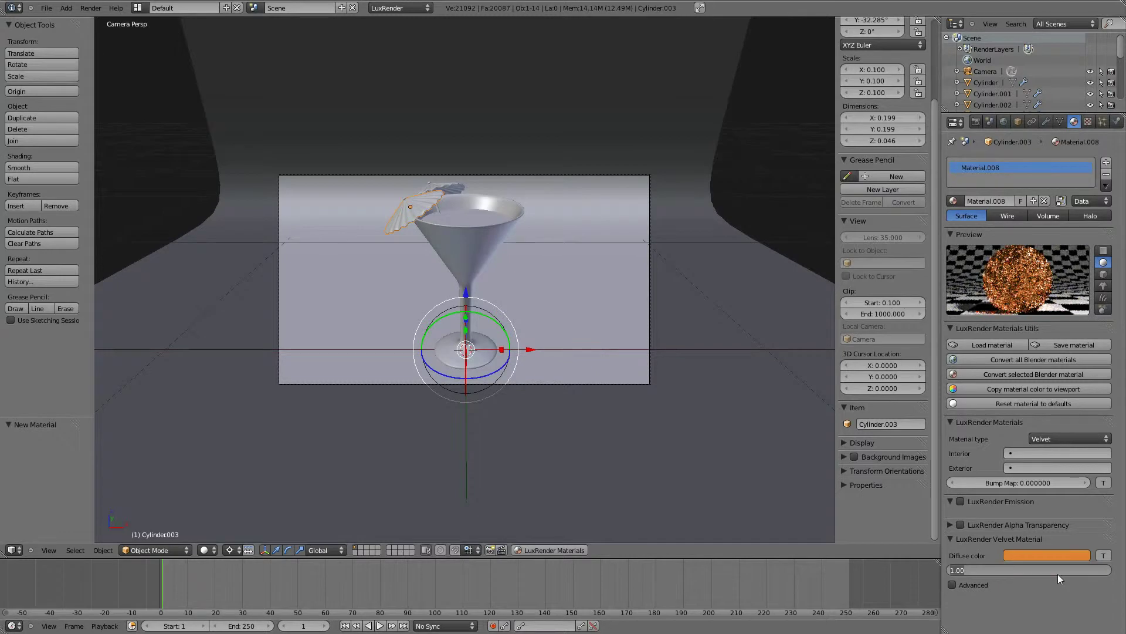
pyautogui.write('.5')
pyautogui.press('Return')
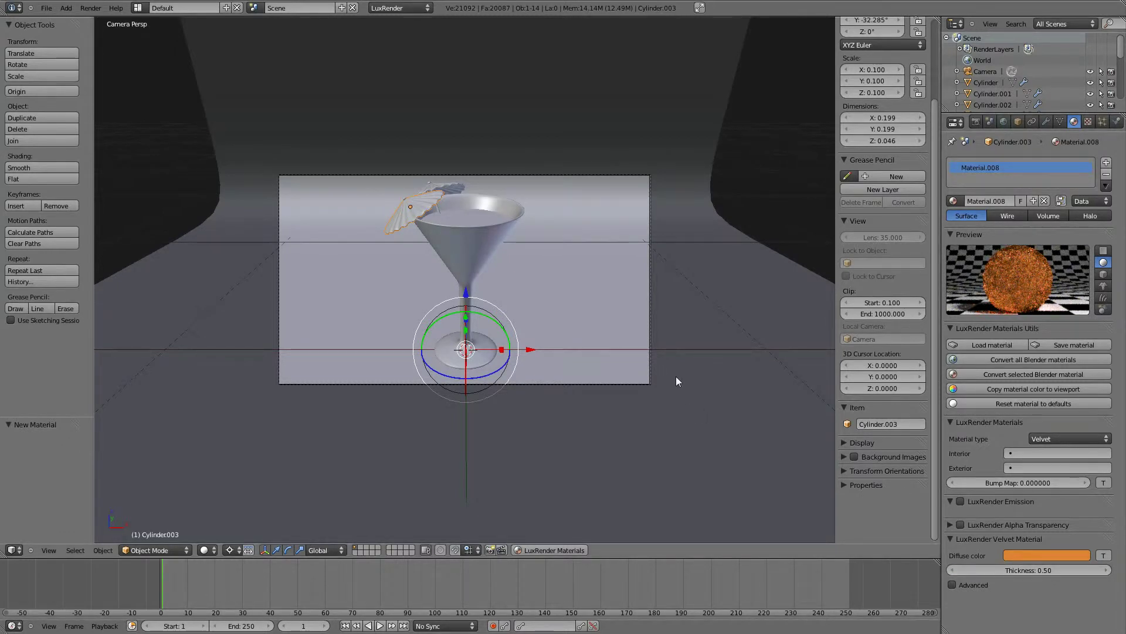
# Step: Set light panel Plane.001's emission light group to 'right'
pyautogui.press('KP_0')
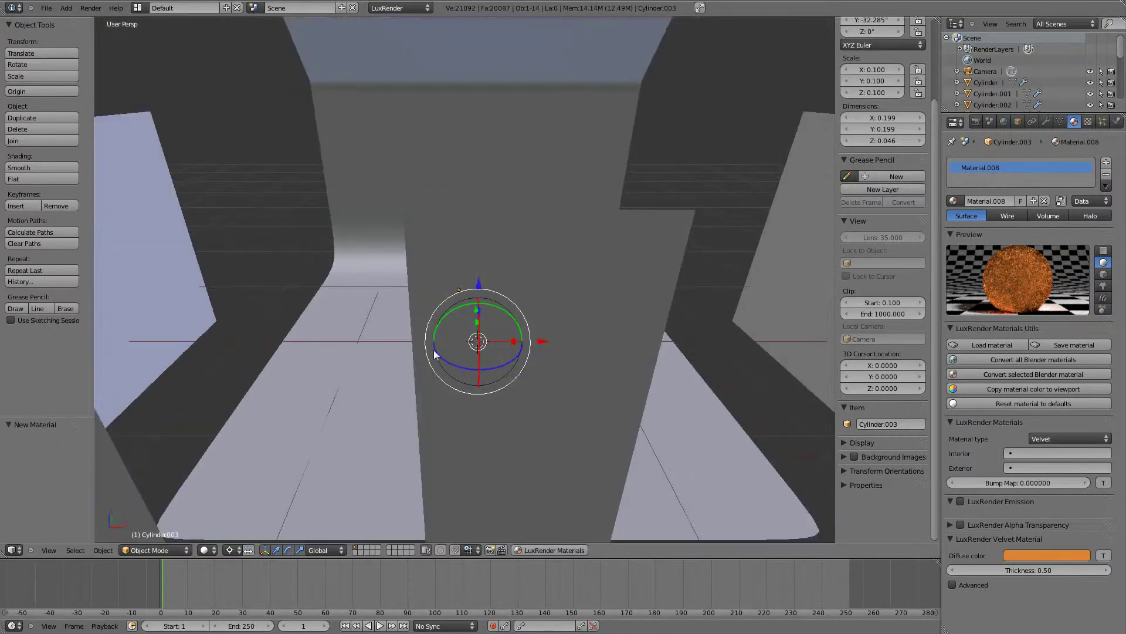
pyautogui.rightClick(132, 250)
pyautogui.scroll(-3, 322, 308)
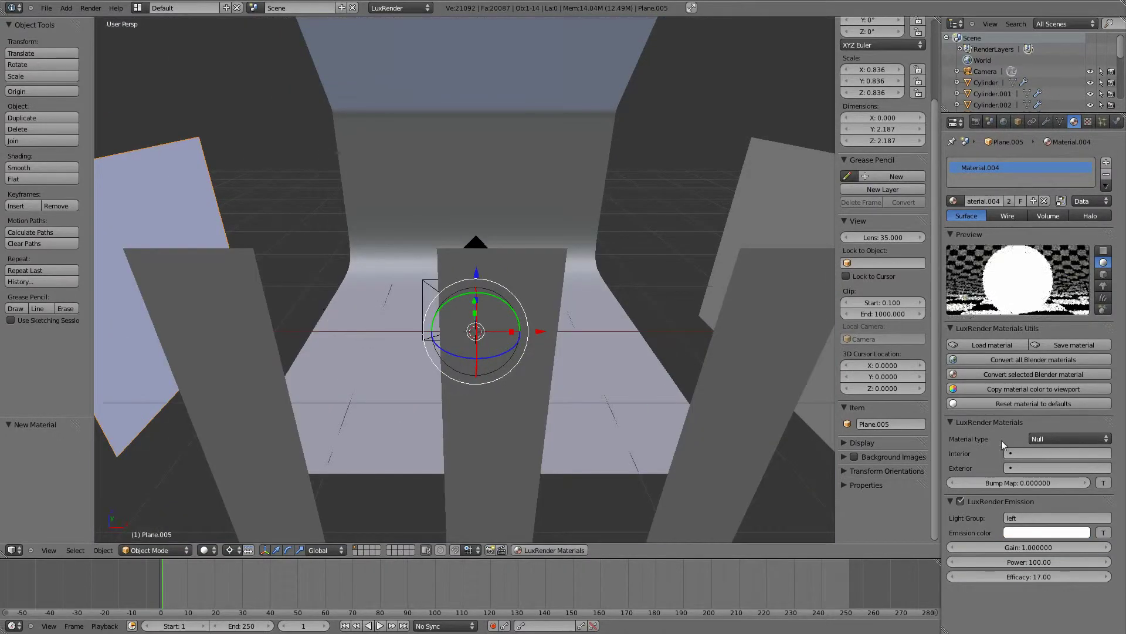
pyautogui.click(1028, 518)
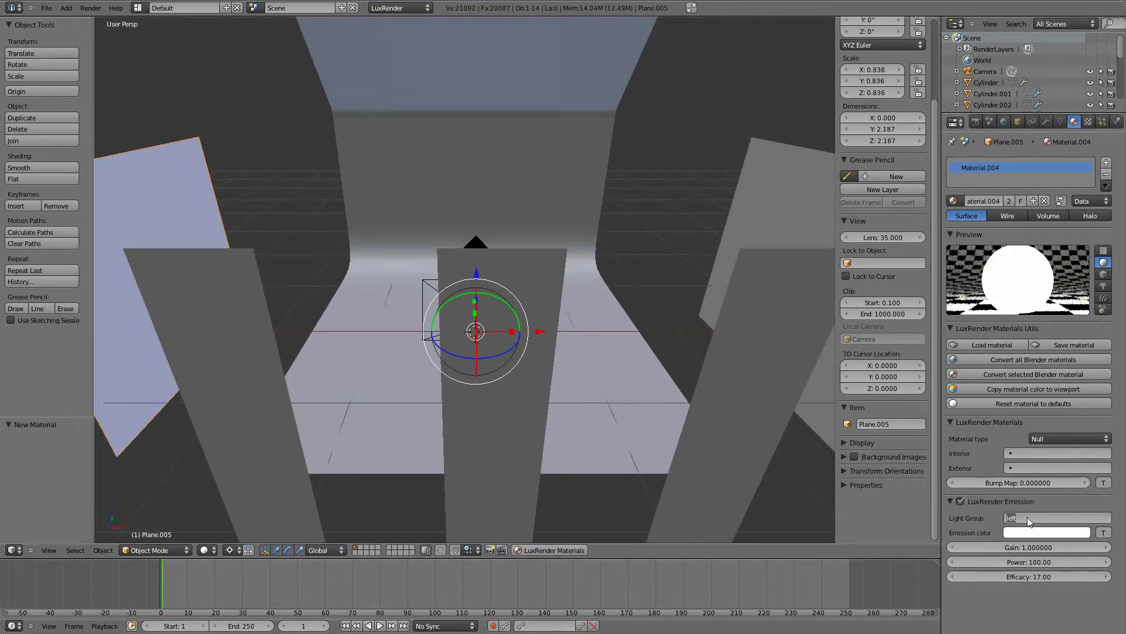
pyautogui.rightClick(800, 214)
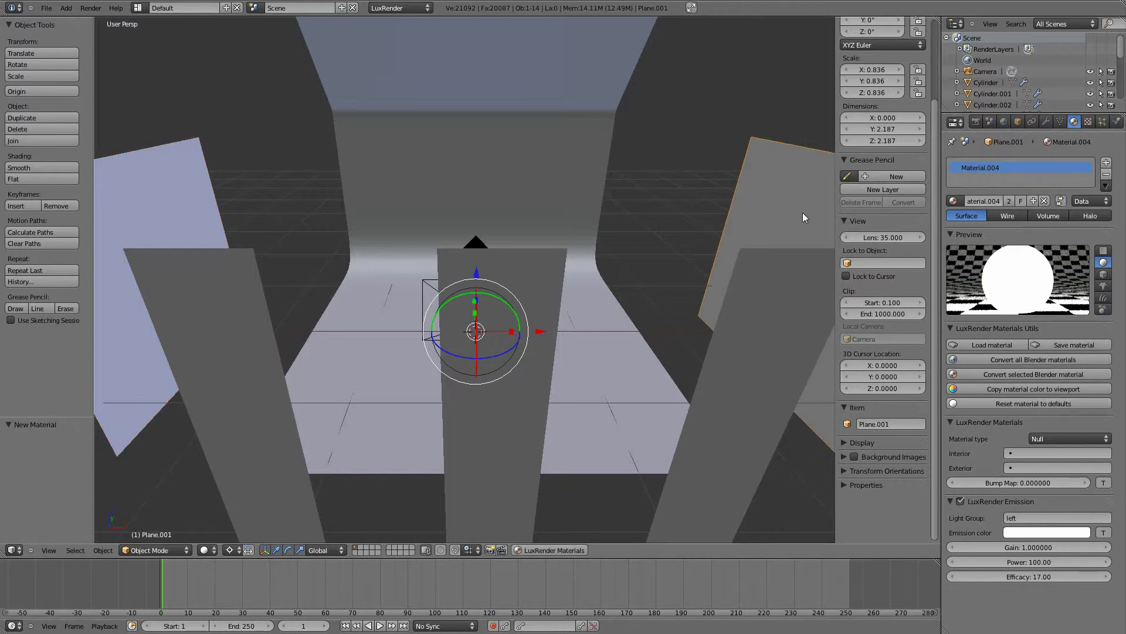
pyautogui.click(1030, 519)
pyautogui.write('right')
pyautogui.press('Return')
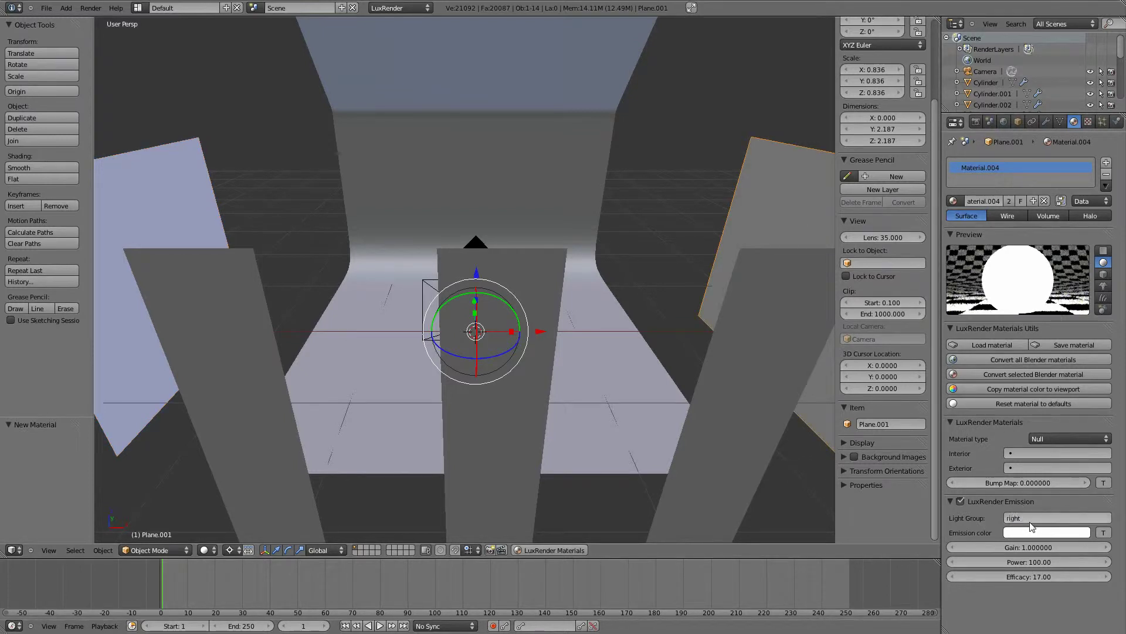
# Step: Make the panel emission colour pale cream (R 1.000, G 0.910, B 0.642), then return to camera view
pyautogui.click(1041, 534)
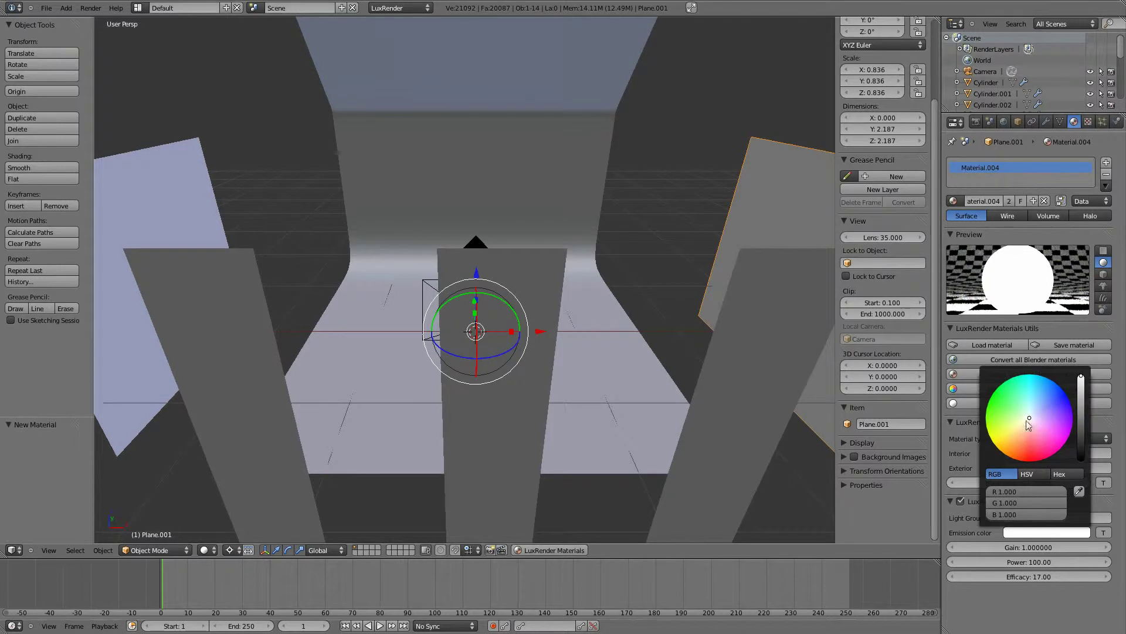
pyautogui.moveTo(1027, 418); pyautogui.dragTo(1033, 407)
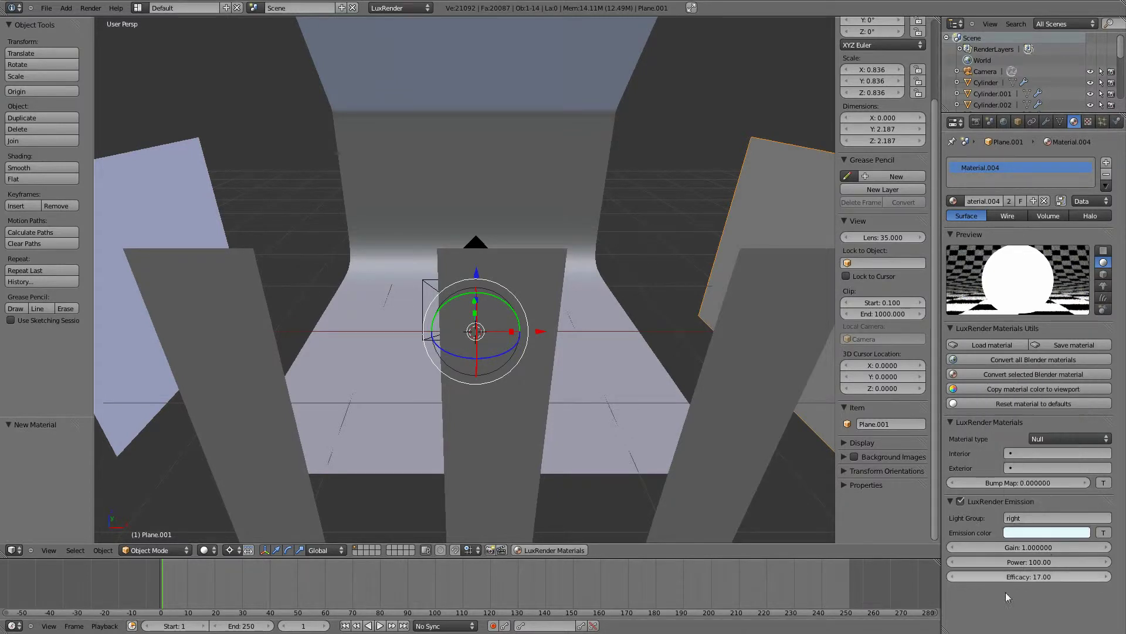
pyautogui.rightClick(241, 227)
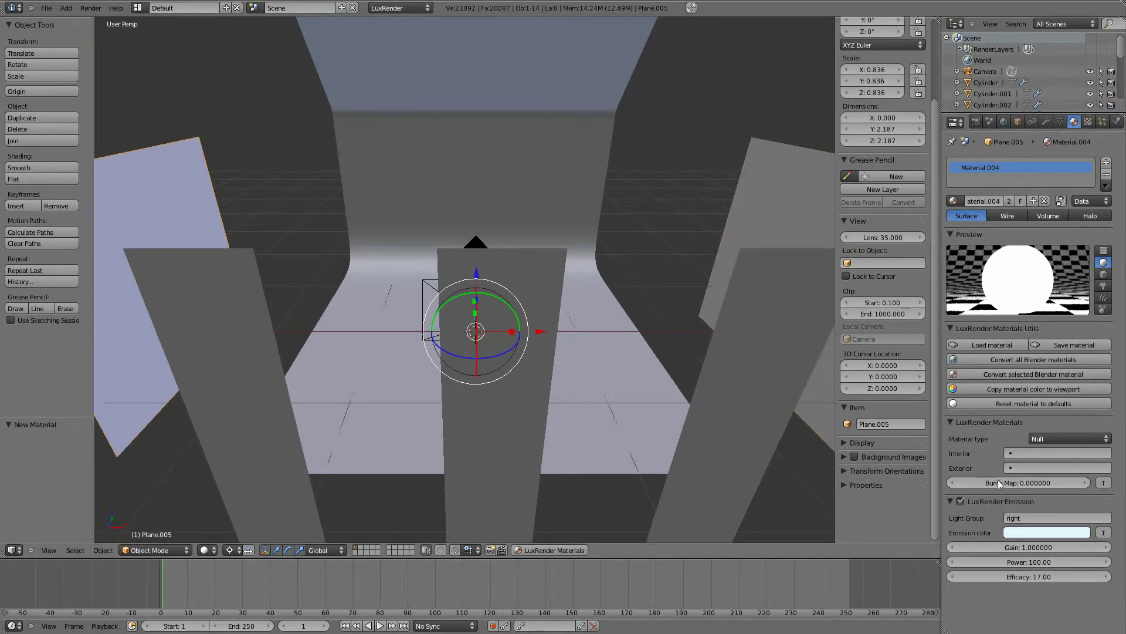
pyautogui.click(1019, 534)
pyautogui.moveTo(1030, 406); pyautogui.dragTo(1022, 424)
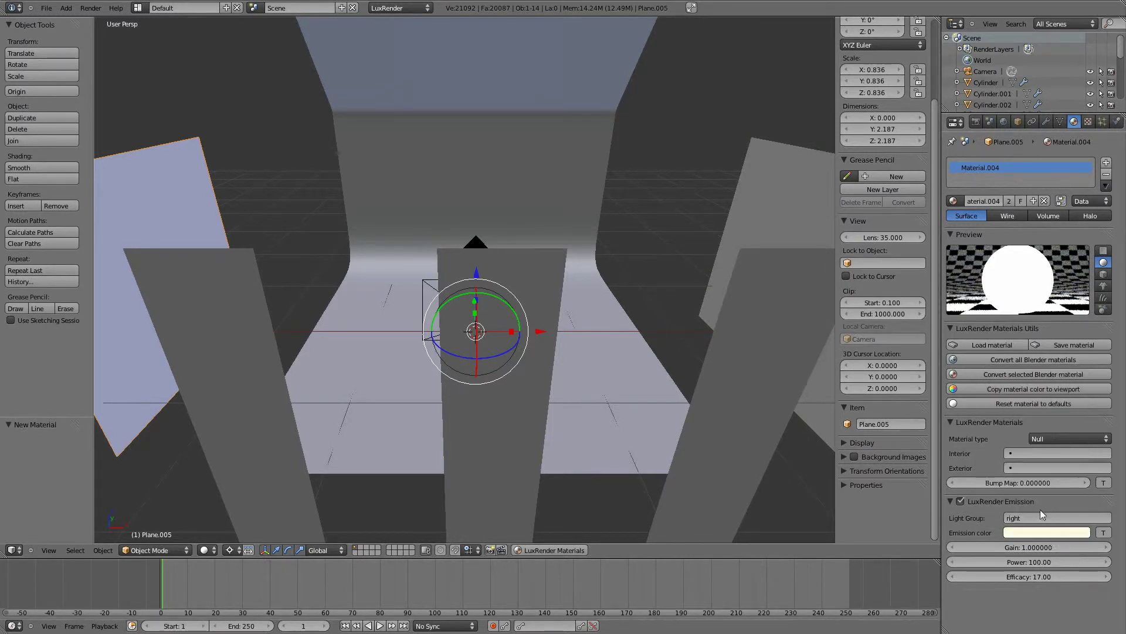
pyautogui.click(1034, 532)
pyautogui.moveTo(1017, 441); pyautogui.dragTo(1018, 429)
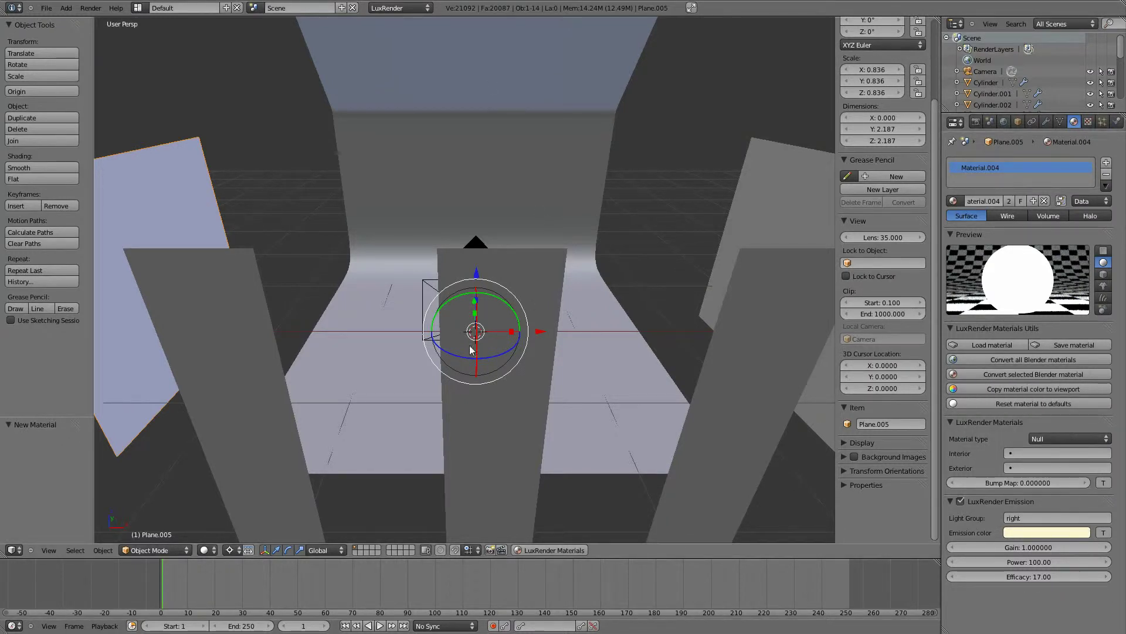
pyautogui.scroll(-4, 508, 437)
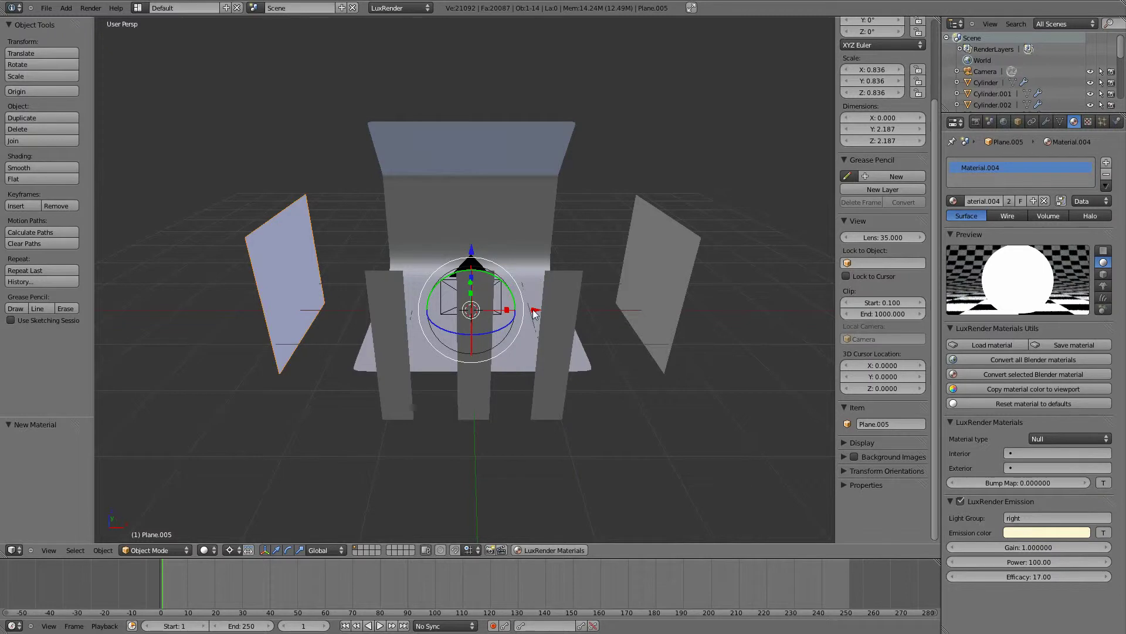
pyautogui.press('KP_0')
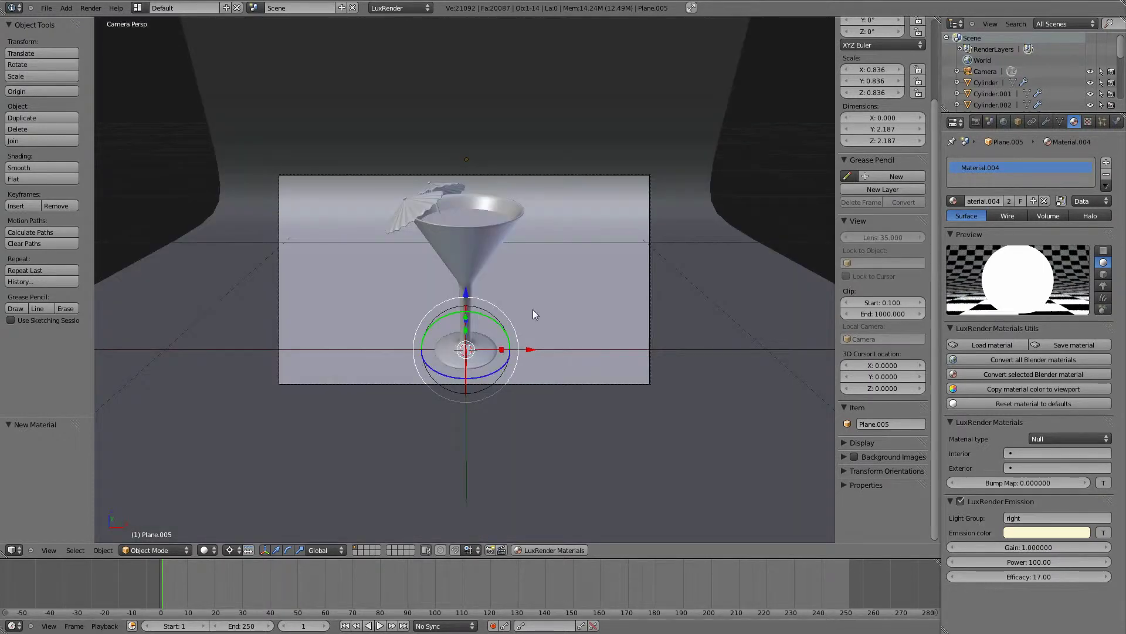
# Step: Render with F12 and raise the 'right' light group gain to about 2.55, then return to Blender
pyautogui.press('F12')
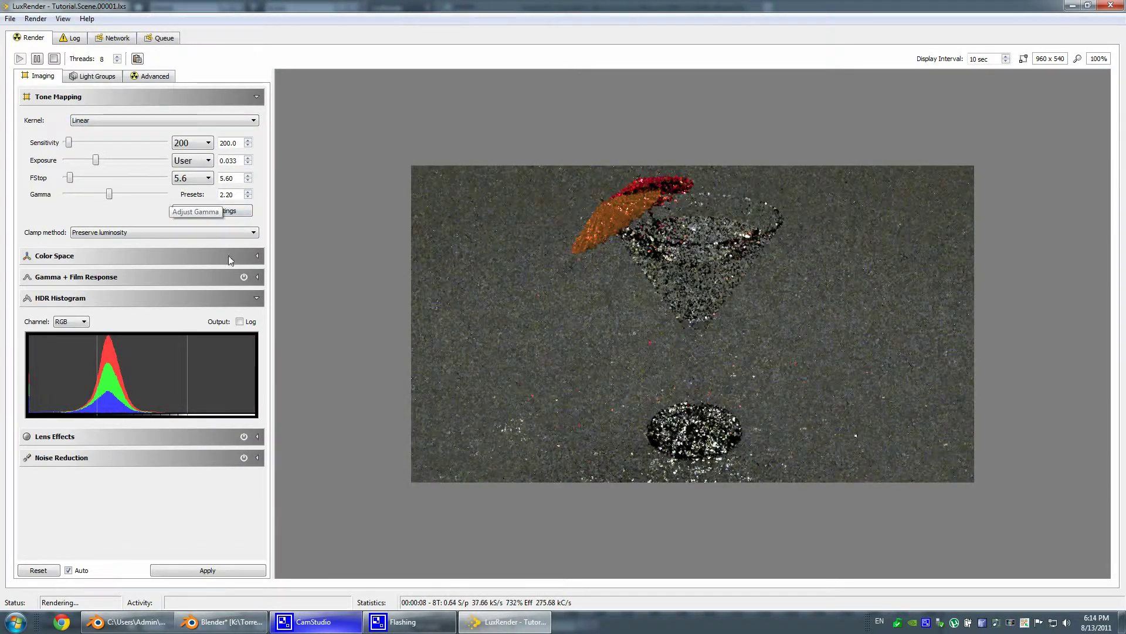
pyautogui.click(74, 80)
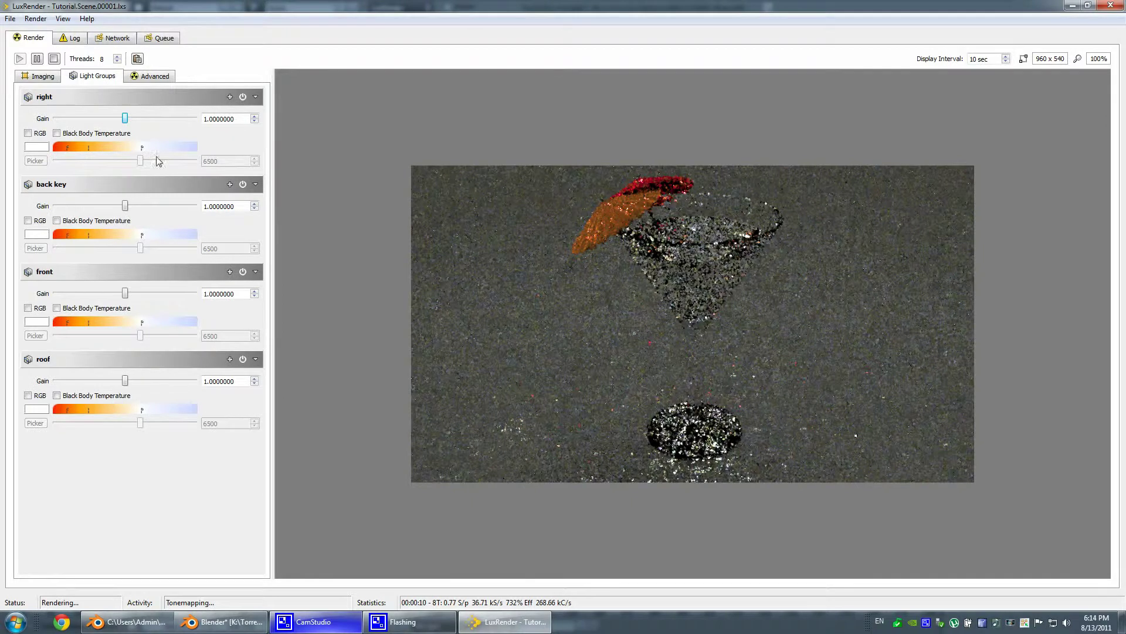
pyautogui.moveTo(125, 120); pyautogui.dragTo(135, 122)
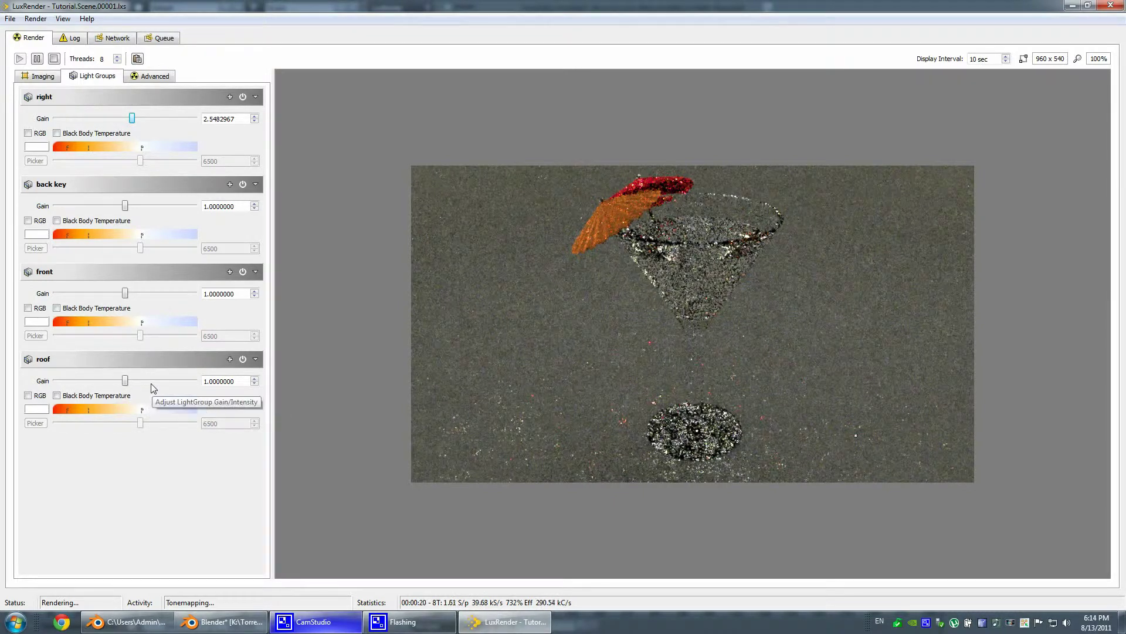
pyautogui.hotkey('alt', 'Tab')
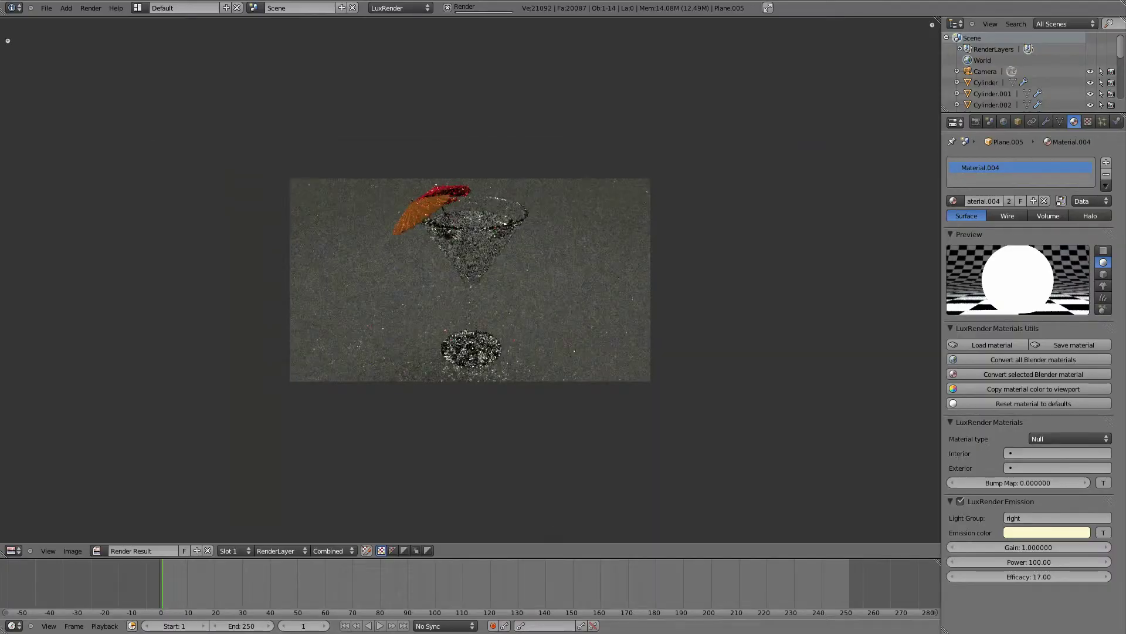
# Step: Close LuxRender and restore the 3D view, oriented toward the light panels
pyautogui.click(768, 8)
pyautogui.click(505, 621)
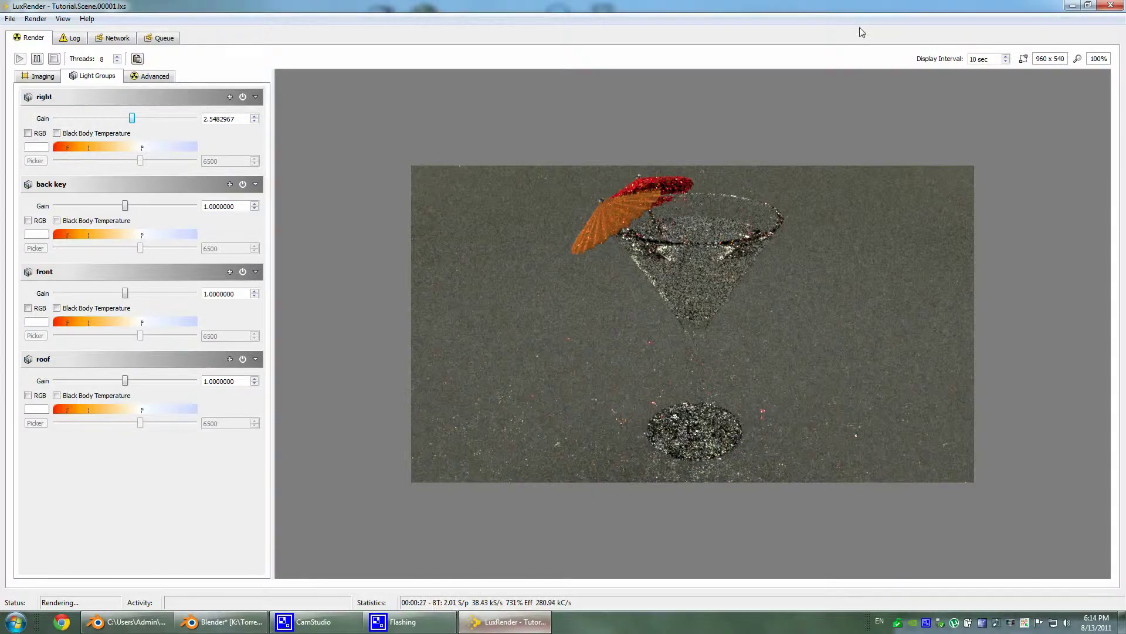
pyautogui.click(1114, 7)
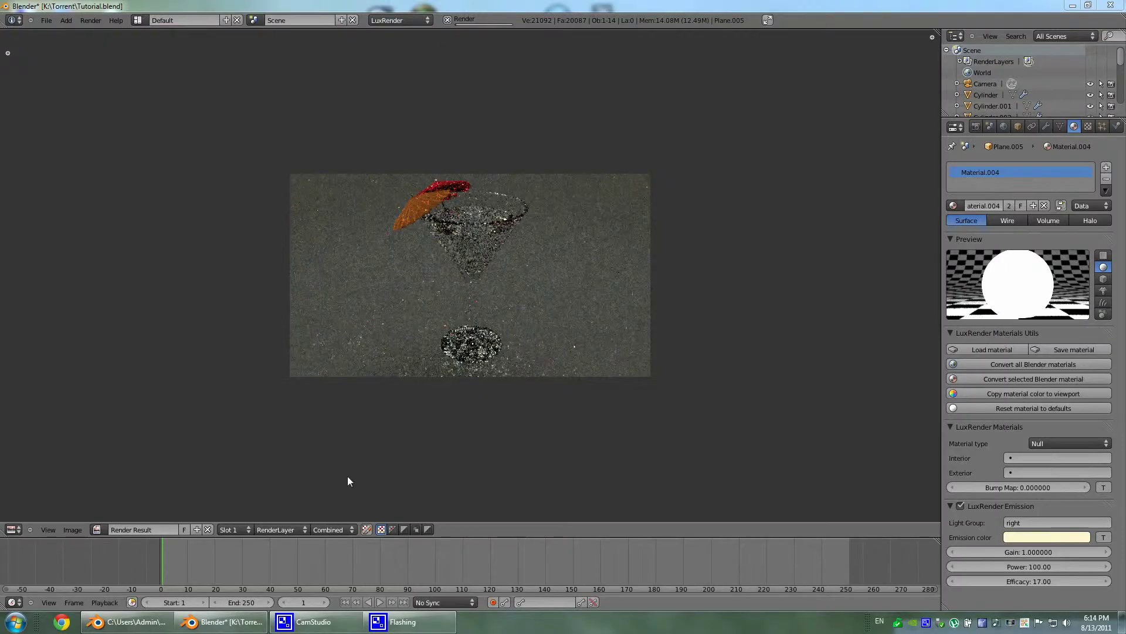
pyautogui.click(11, 529)
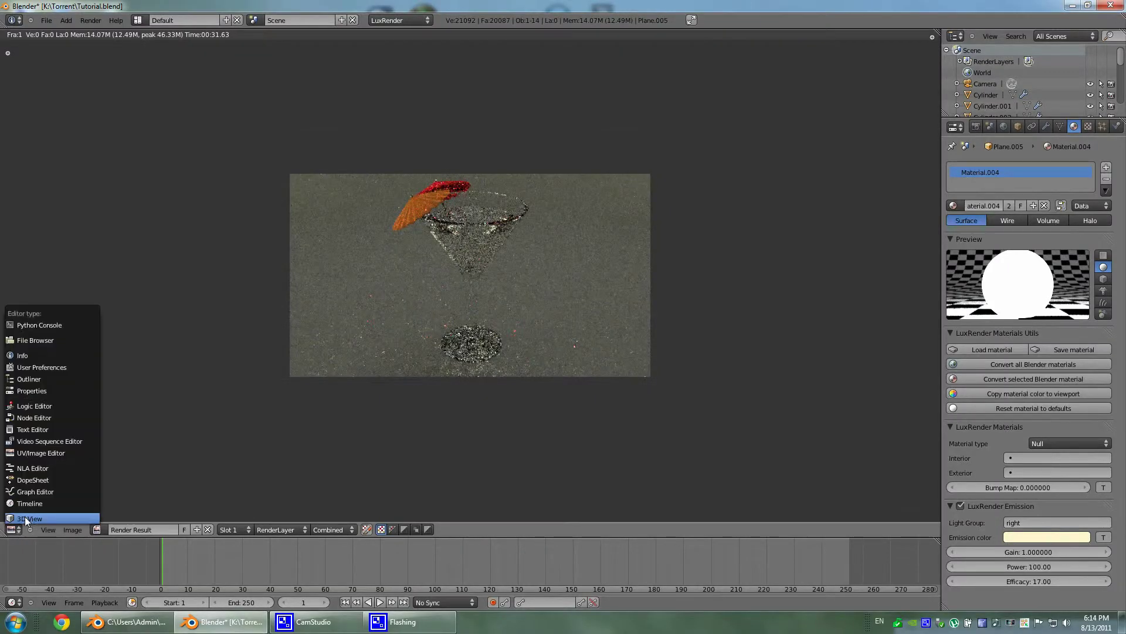
pyautogui.click(25, 516)
pyautogui.moveTo(471, 395); pyautogui.dragTo(603, 322, button='middle')
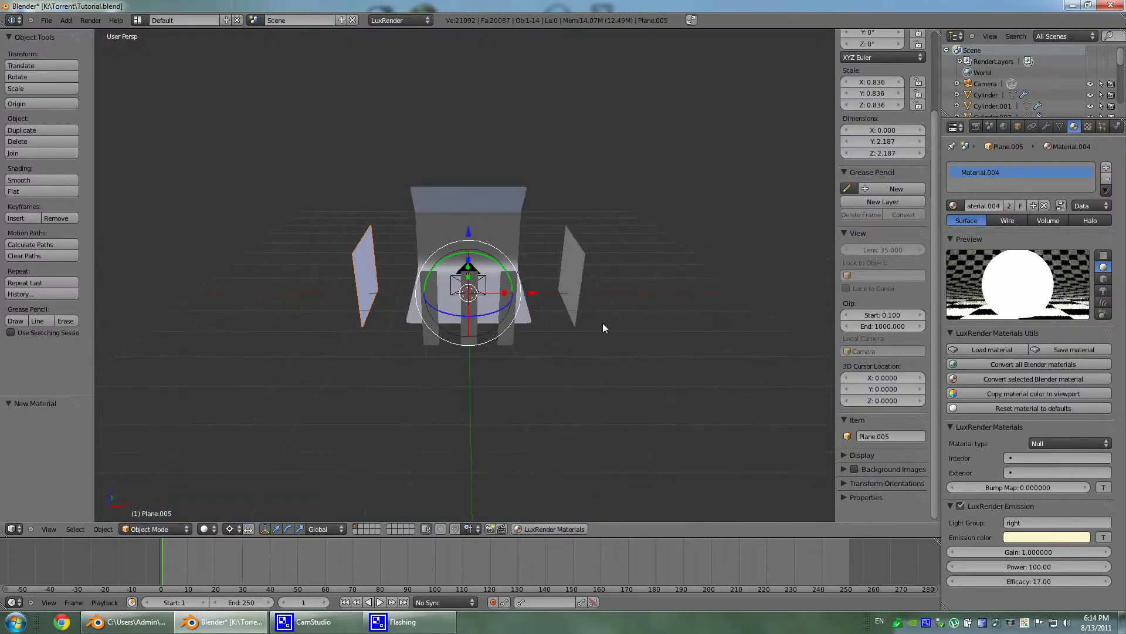
pyautogui.scroll(3, 263, 273)
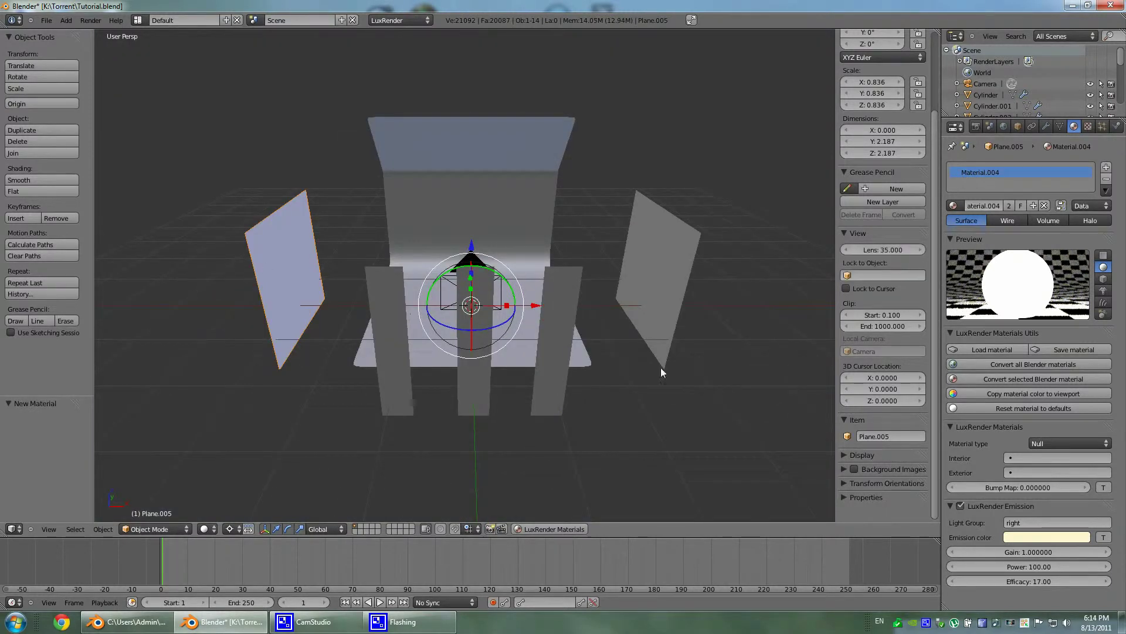
# Step: Give Plane.001 its own Null material with light-blue emission enabled
pyautogui.rightClick(657, 250)
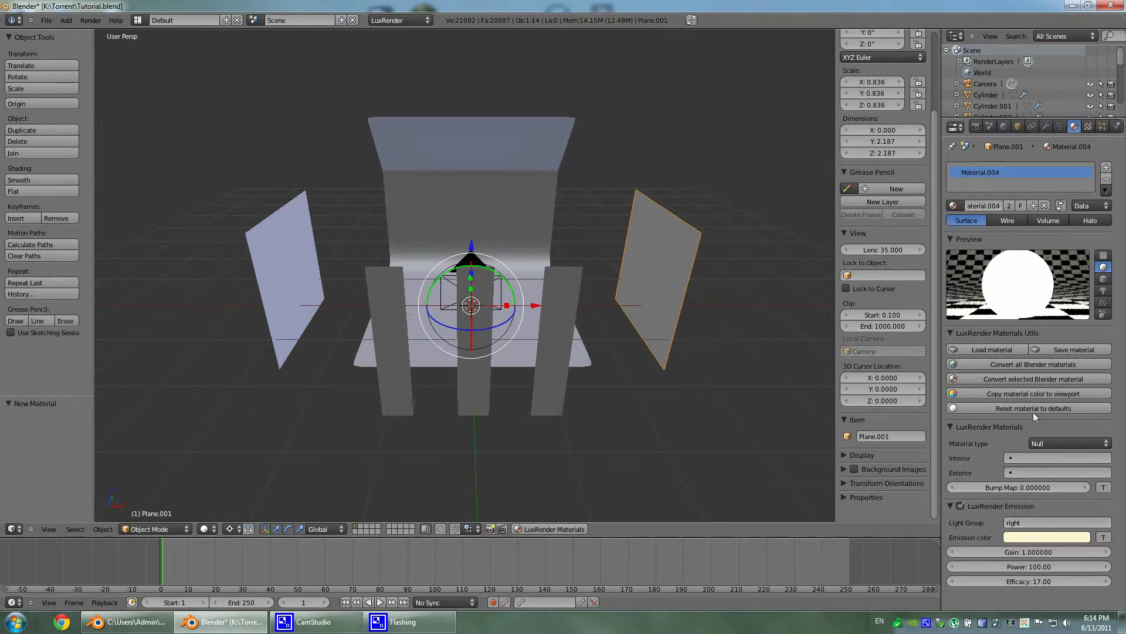
pyautogui.click(1106, 179)
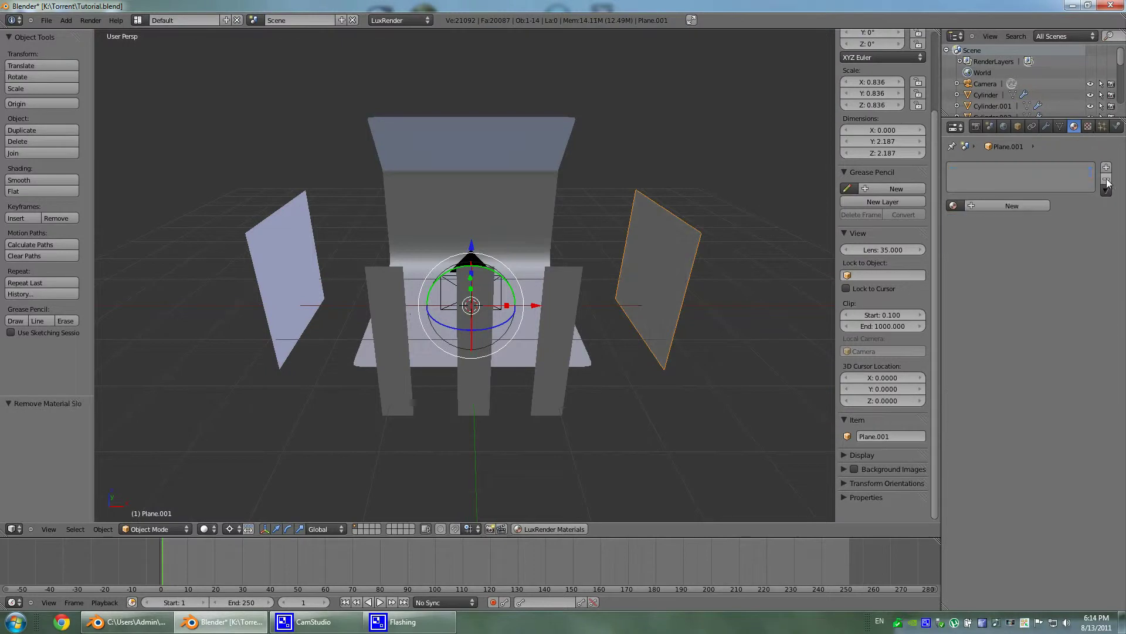
pyautogui.click(1012, 205)
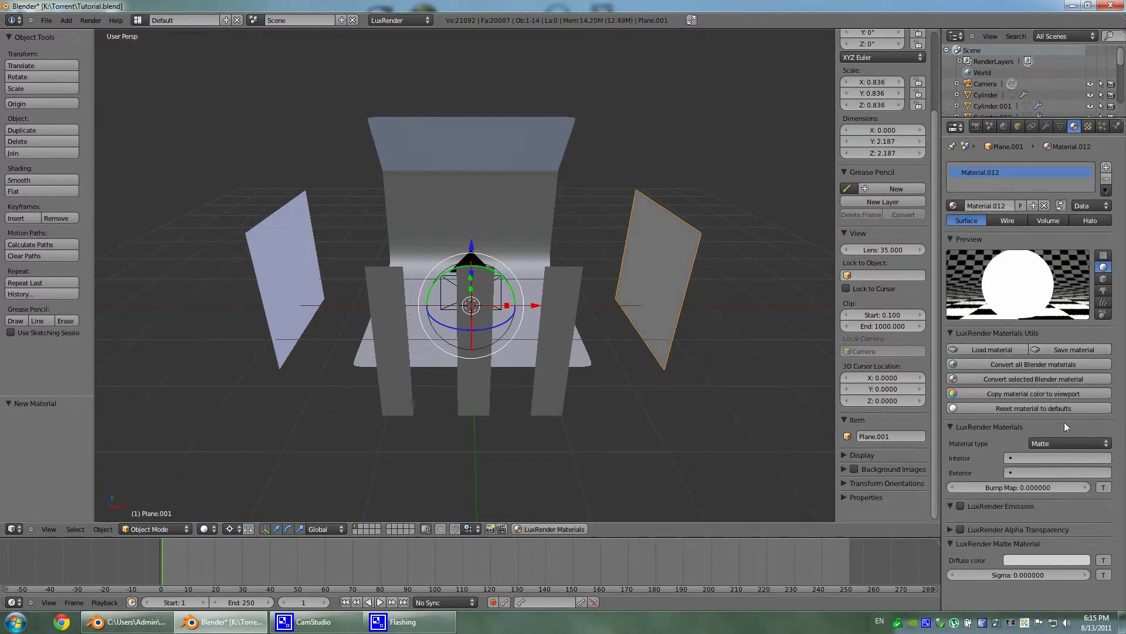
pyautogui.click(1071, 443)
pyautogui.click(1067, 302)
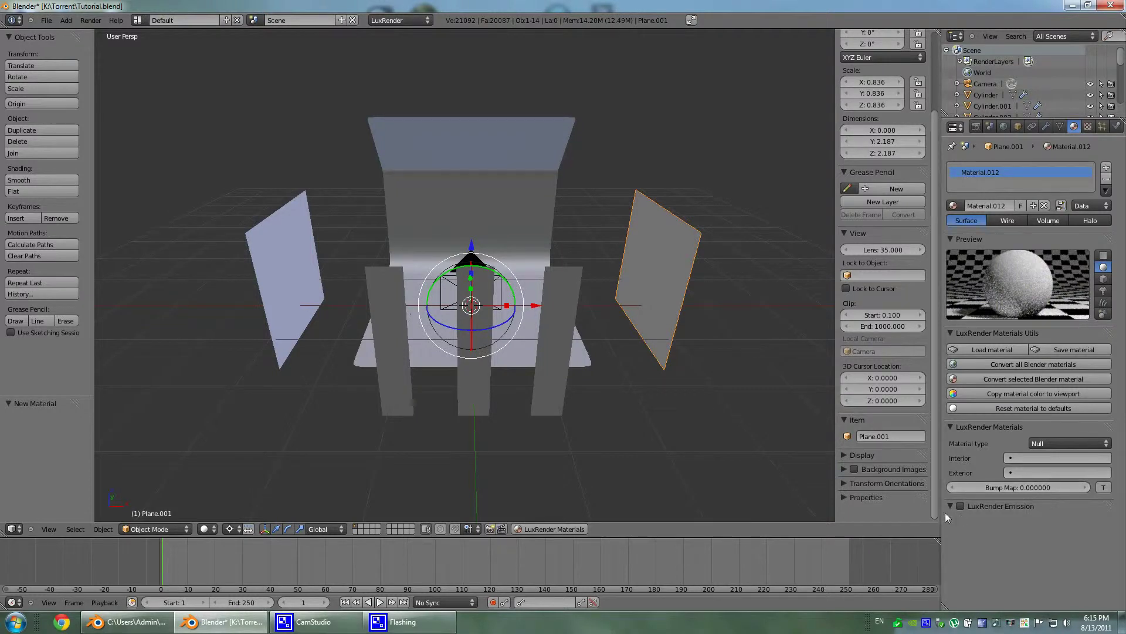
pyautogui.click(960, 505)
pyautogui.click(1048, 538)
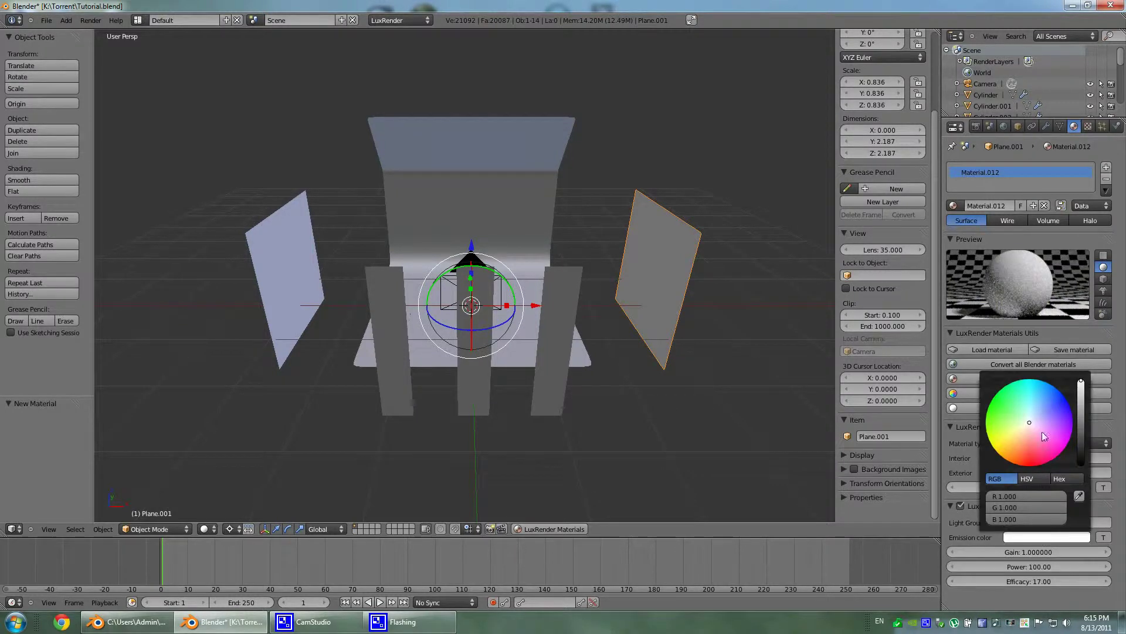
pyautogui.click(1033, 413)
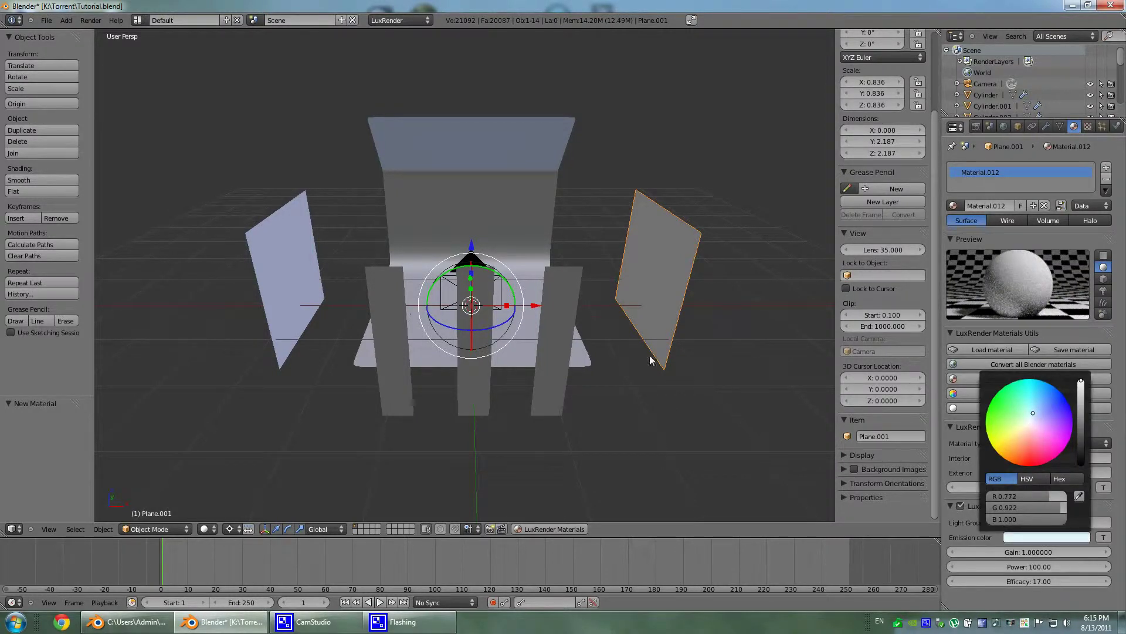
# Step: Set the left light panel's emission light group to 'left'
pyautogui.rightClick(287, 280)
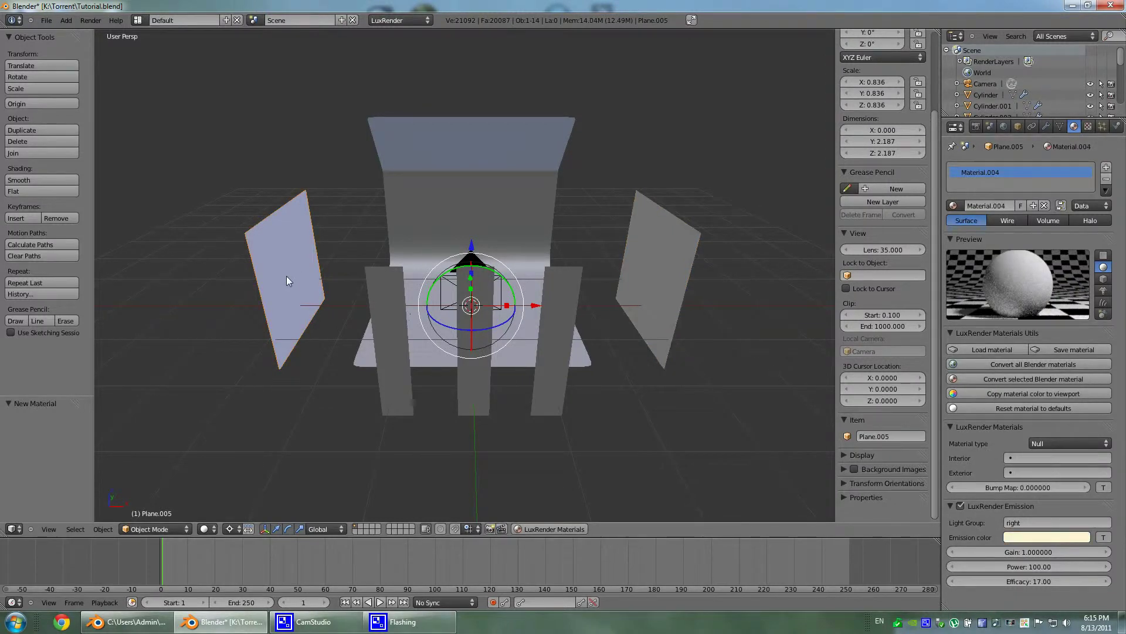
pyautogui.rightClick(674, 252)
pyautogui.rightClick(335, 306)
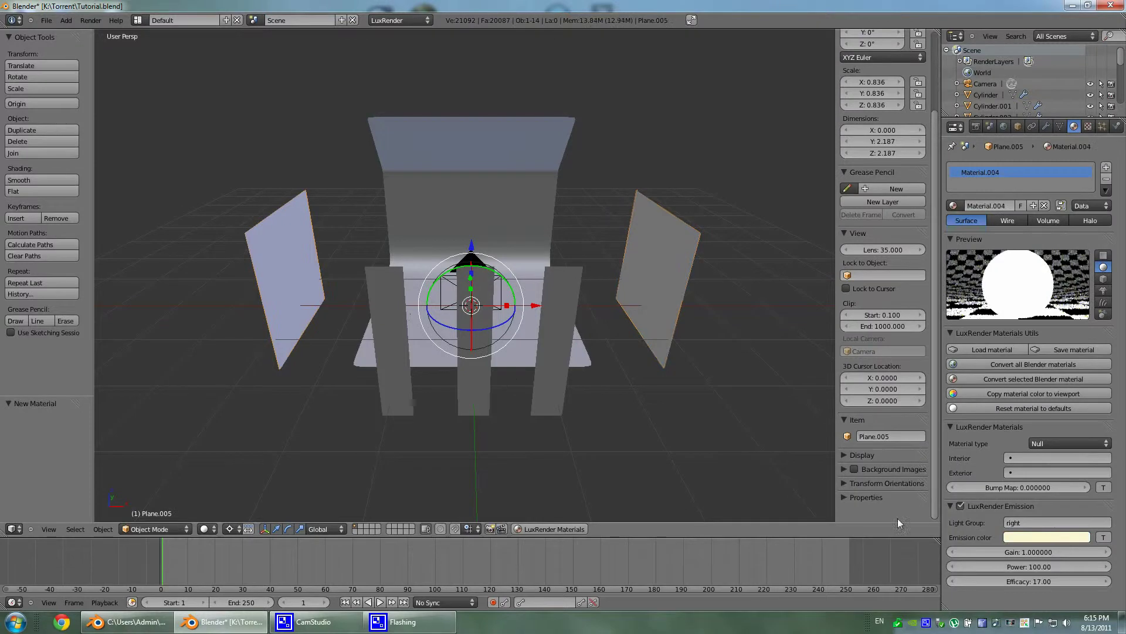
pyautogui.write('left')
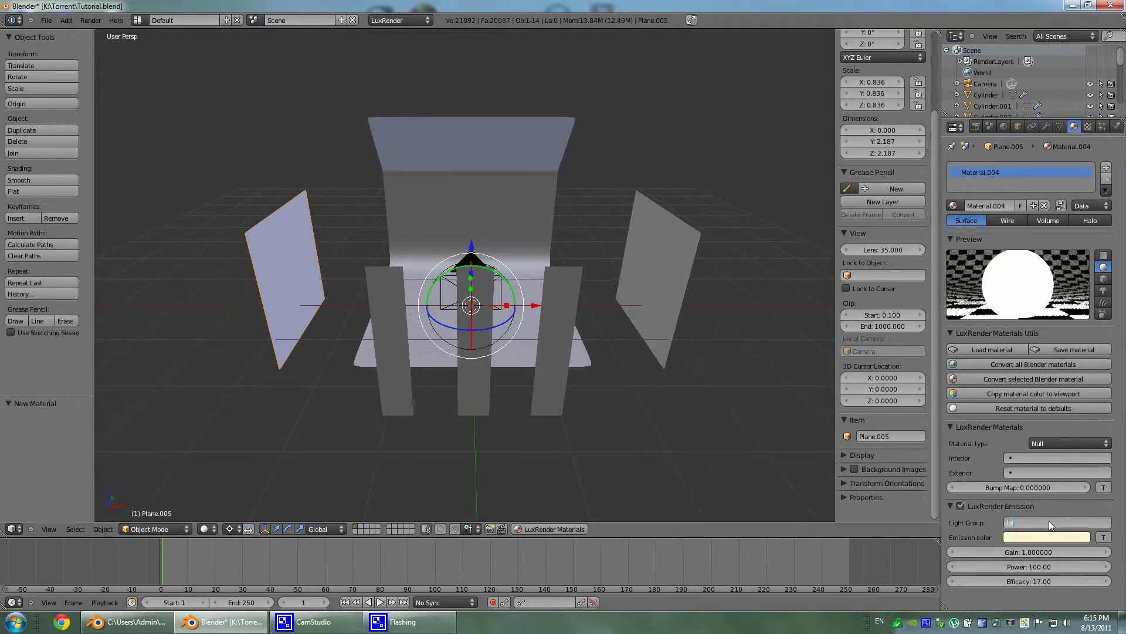
pyautogui.press('Return')
# Step: Set the right panel's light group to 'right' and save the blend file
pyautogui.rightClick(664, 273)
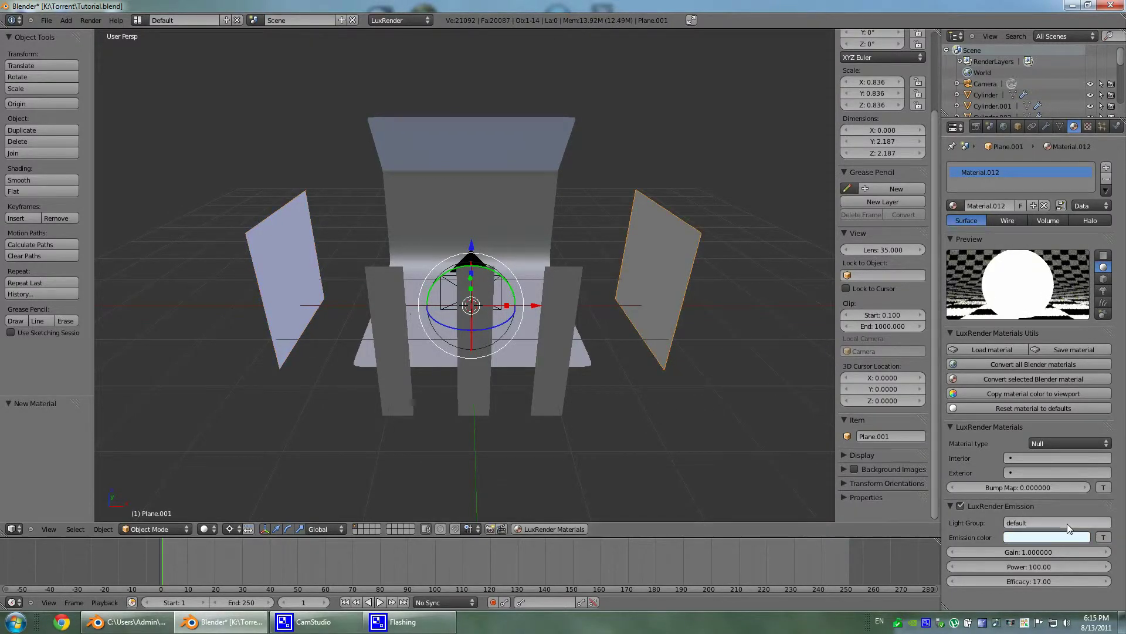
pyautogui.click(1050, 522)
pyautogui.write('right')
pyautogui.press('Return')
pyautogui.hotkey('ctrl', 's')
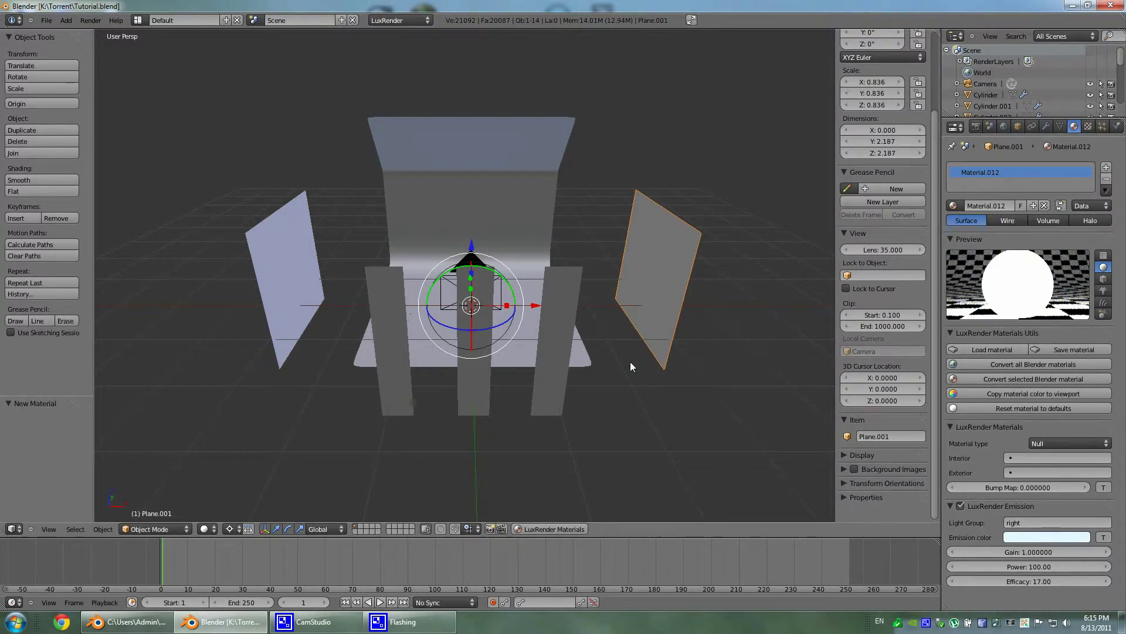
# Step: Render again with Linear tone mapping and estimated exposure, then show the Light Groups controls
pyautogui.press('F12')
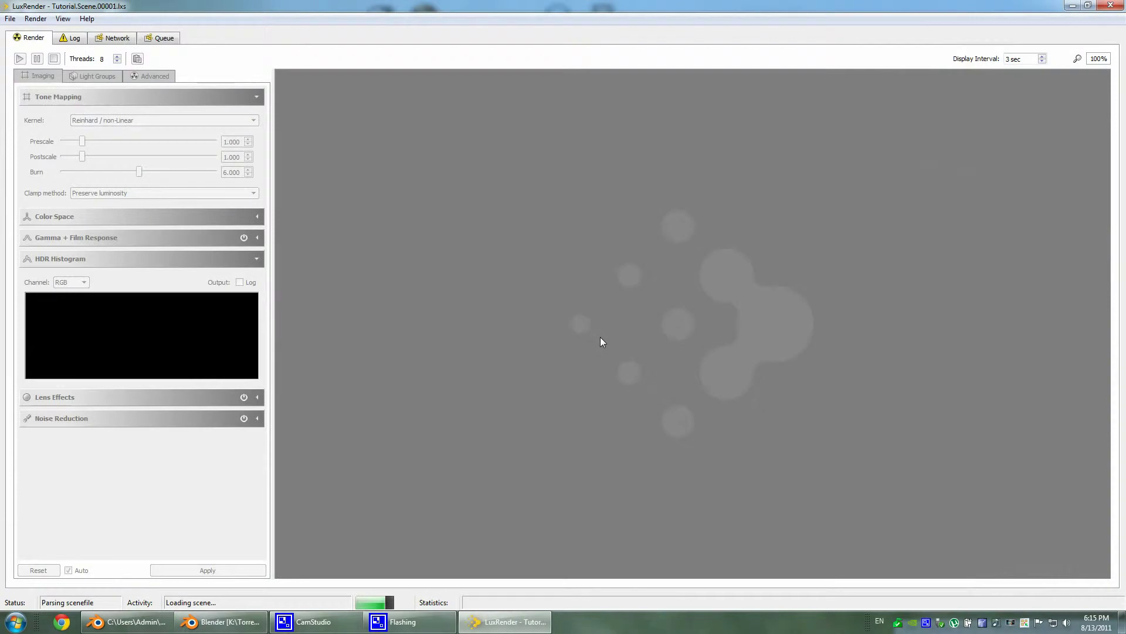
pyautogui.click(117, 120)
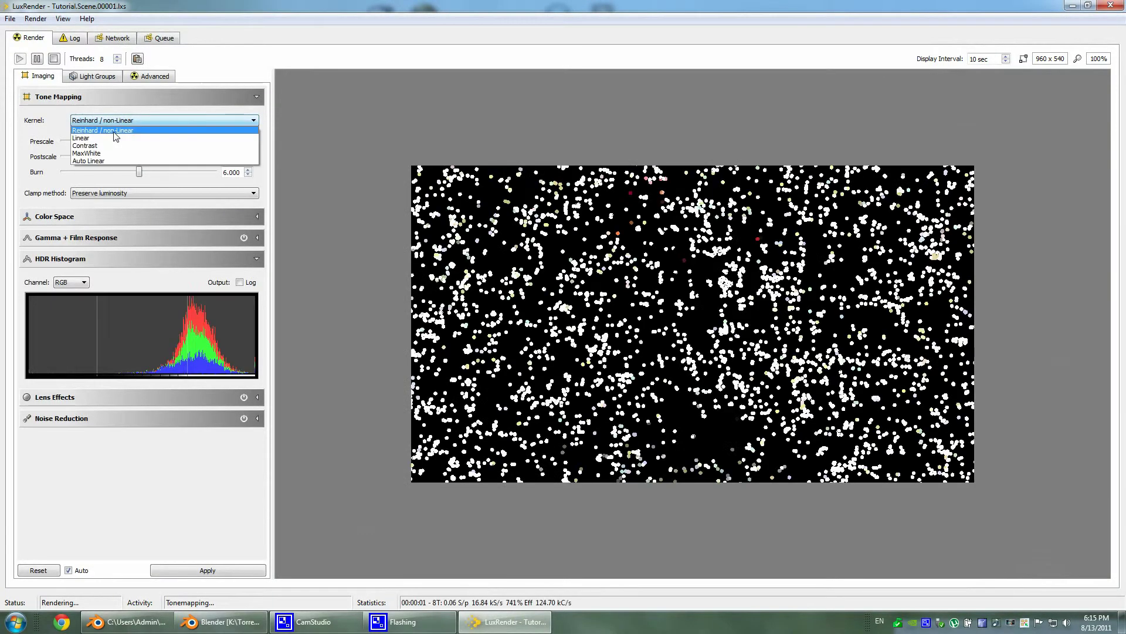
pyautogui.click(115, 138)
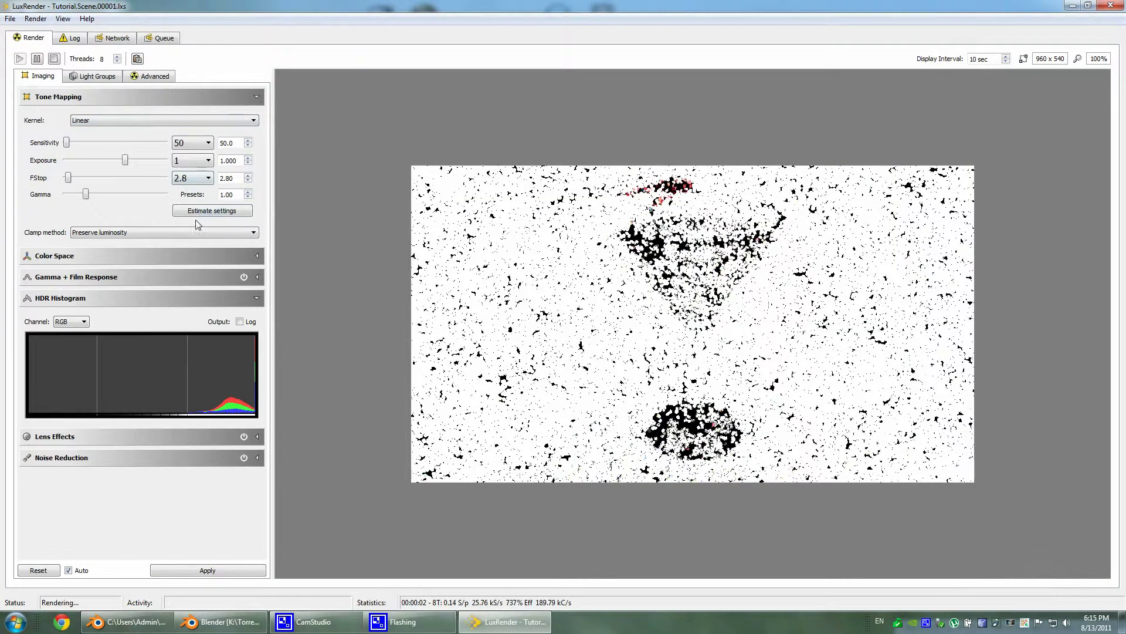
pyautogui.click(195, 210)
pyautogui.click(96, 76)
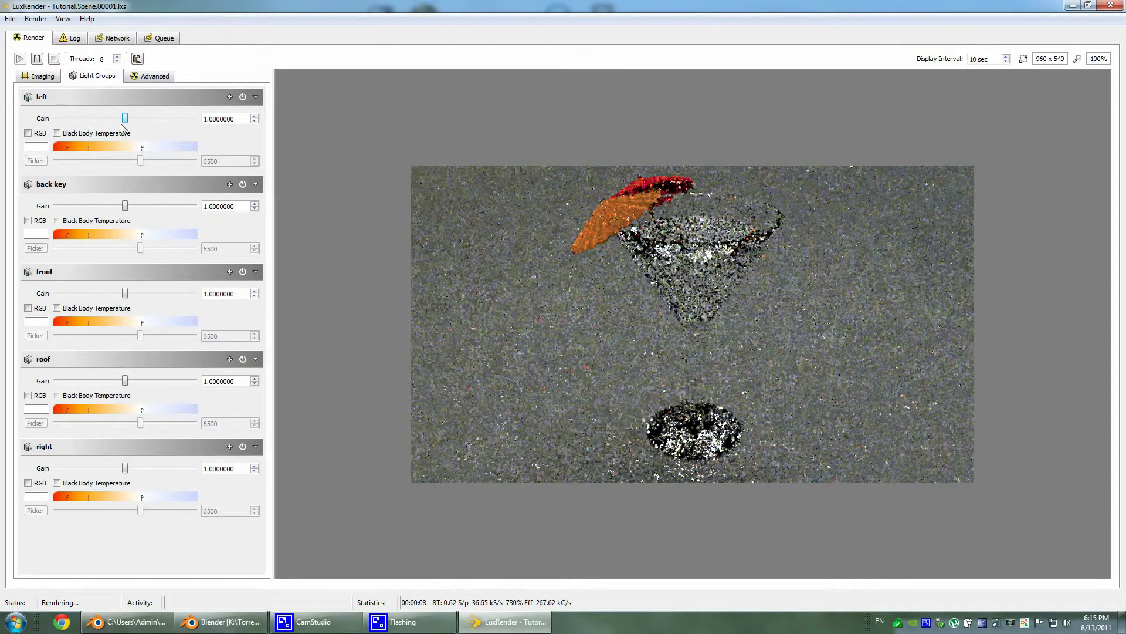
# Step: Raise left light group gain to 3.79 and right to 6.04, adjust display interval, then close LuxRender
pyautogui.moveTo(125, 119); pyautogui.dragTo(135, 119)
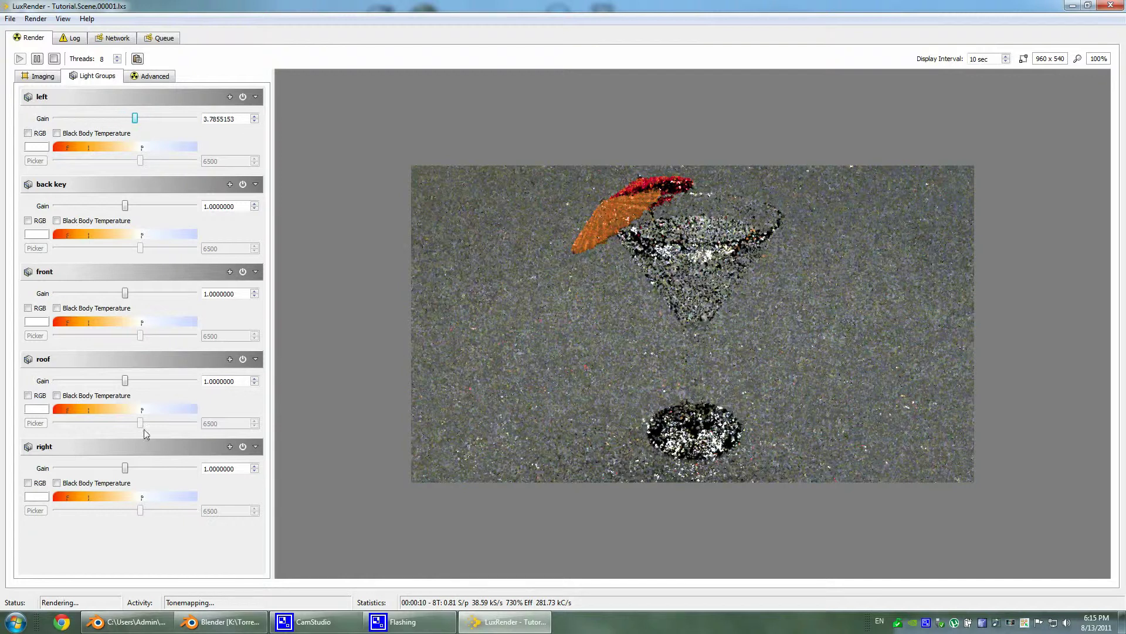
pyautogui.moveTo(126, 467); pyautogui.dragTo(138, 467)
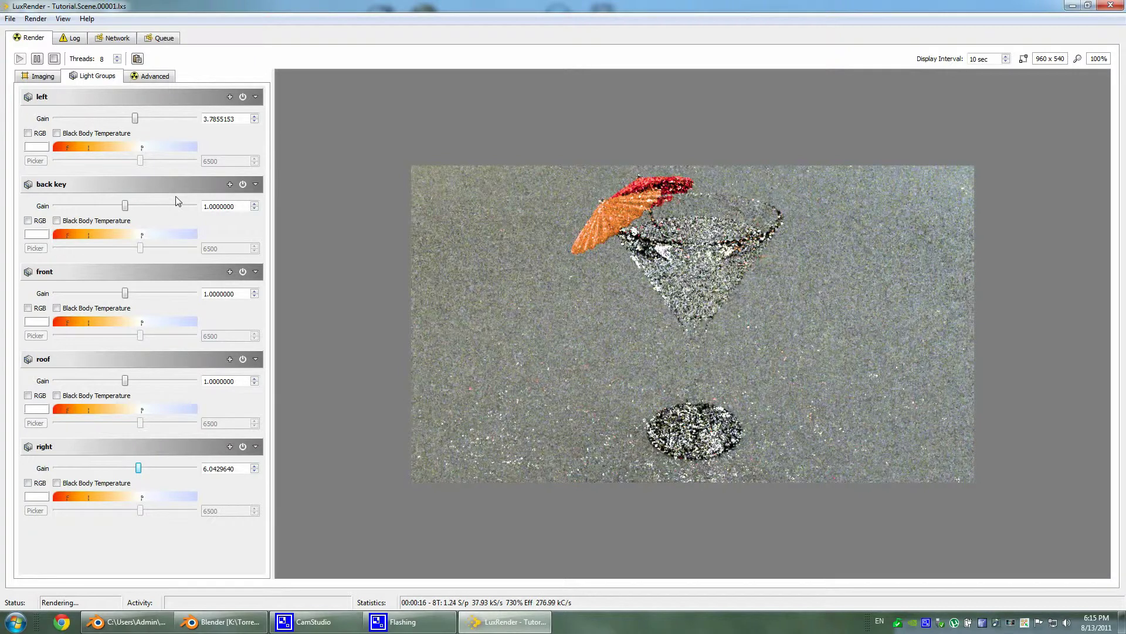
pyautogui.click(1008, 62)
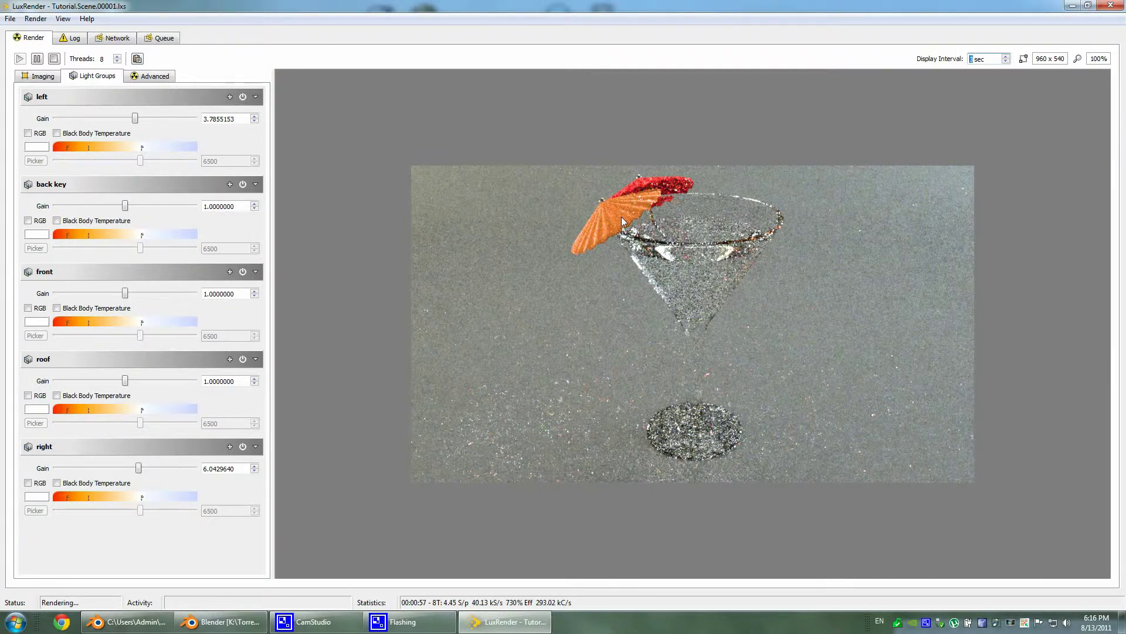
pyautogui.click(1110, 5)
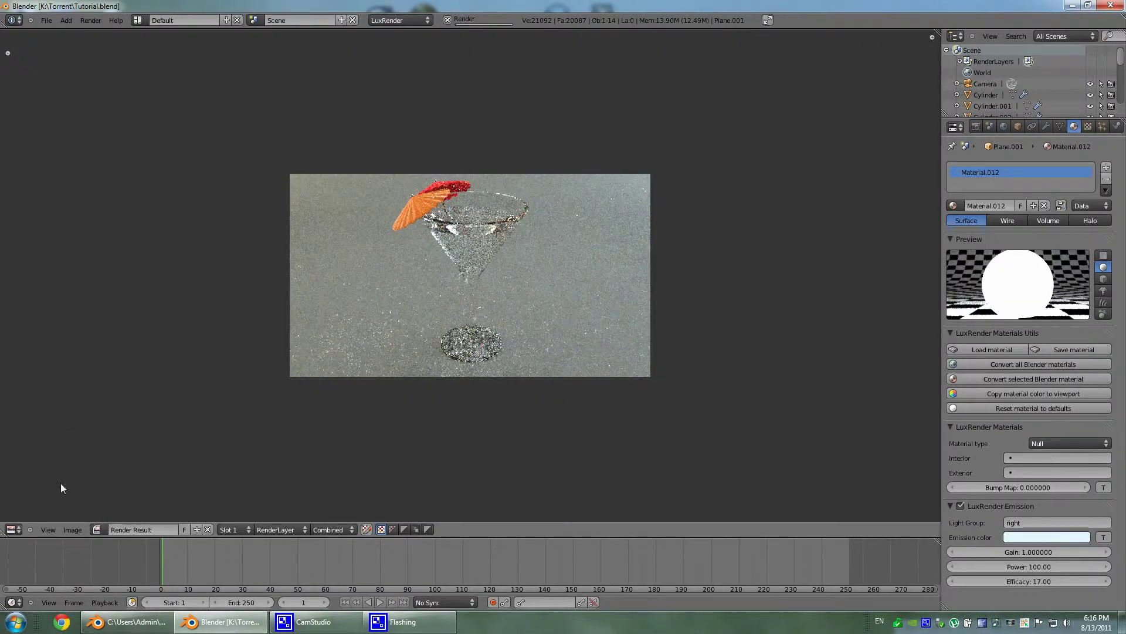
# Step: Back in the 3D view, select and frame the orange umbrella and enter Edit Mode
pyautogui.press('Escape')
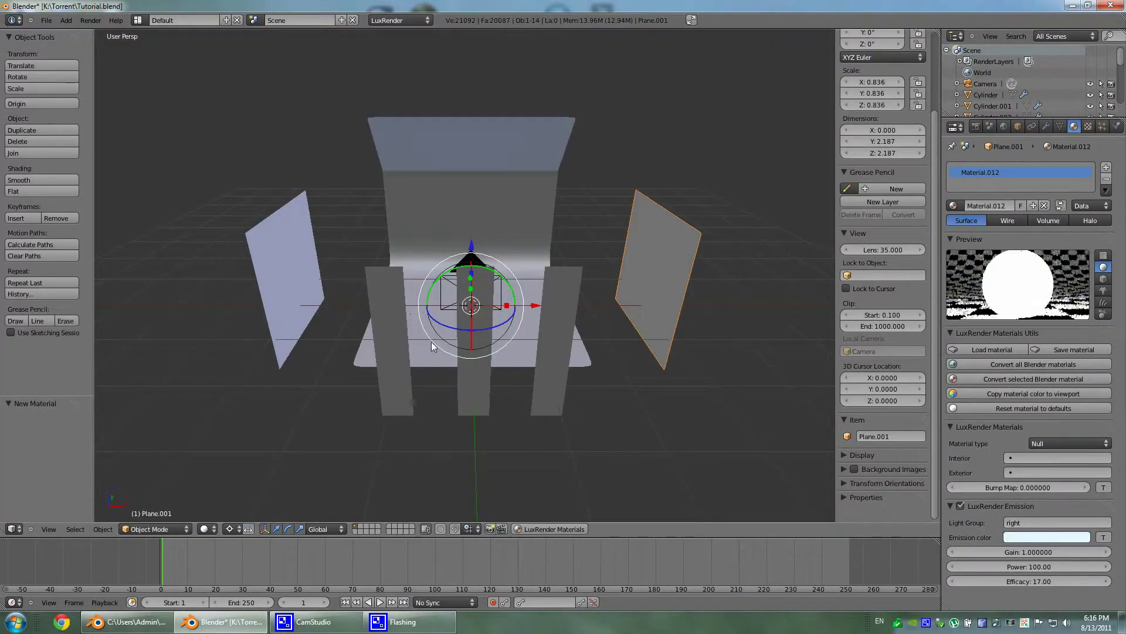
pyautogui.scroll(8, 427, 340)
pyautogui.moveTo(301, 322); pyautogui.dragTo(513, 407, button='middle')
pyautogui.scroll(3, 499, 427)
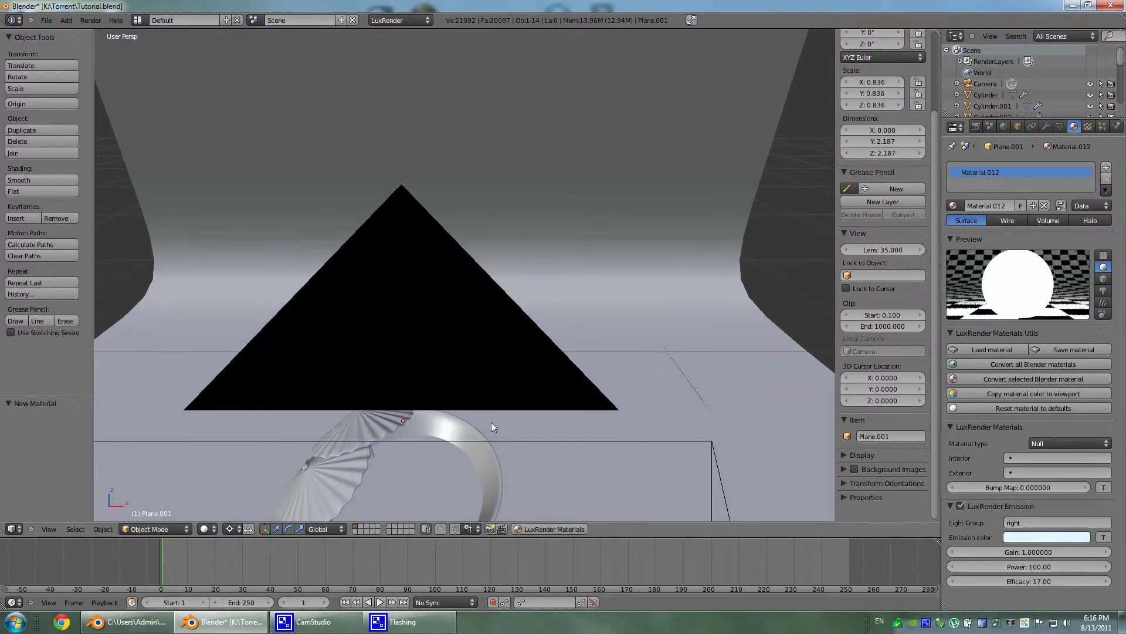
pyautogui.rightClick(298, 484)
pyautogui.press('KP_Decimal')
pyautogui.moveTo(298, 484); pyautogui.dragTo(583, 460, button='middle')
pyautogui.press('Tab')
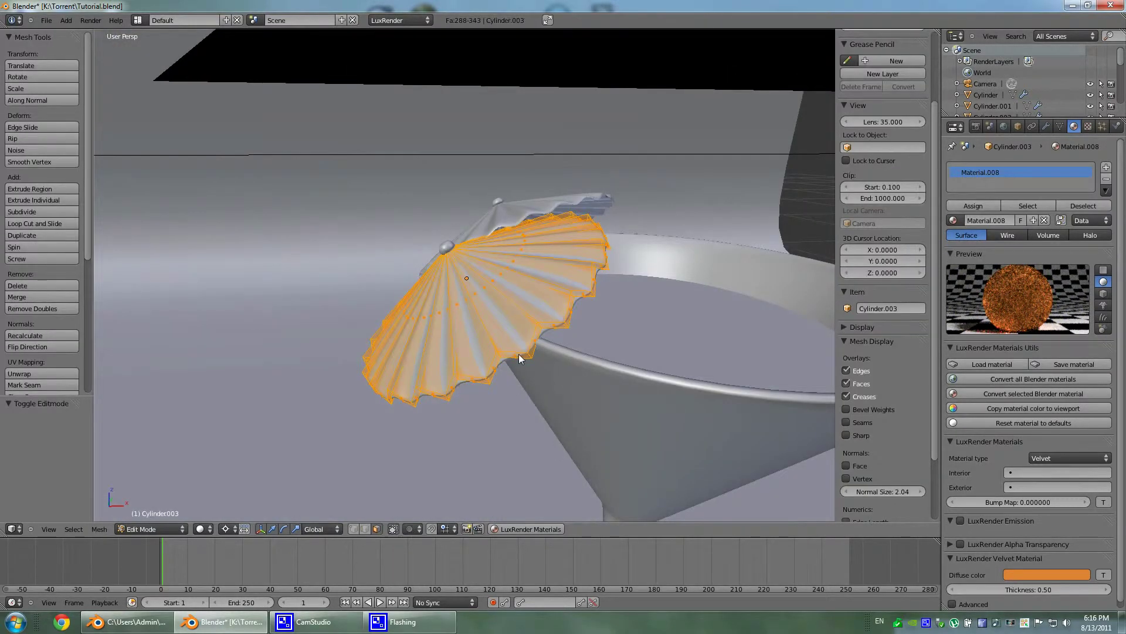
# Step: Add a loop cut slid near the orange canopy's rim
pyautogui.moveTo(551, 448)
pyautogui.mouseDown(button='middle')
pyautogui.moveTo(580, 435)
pyautogui.moveTo(556, 417)
pyautogui.moveTo(561, 436)
pyautogui.mouseUp(button='middle')
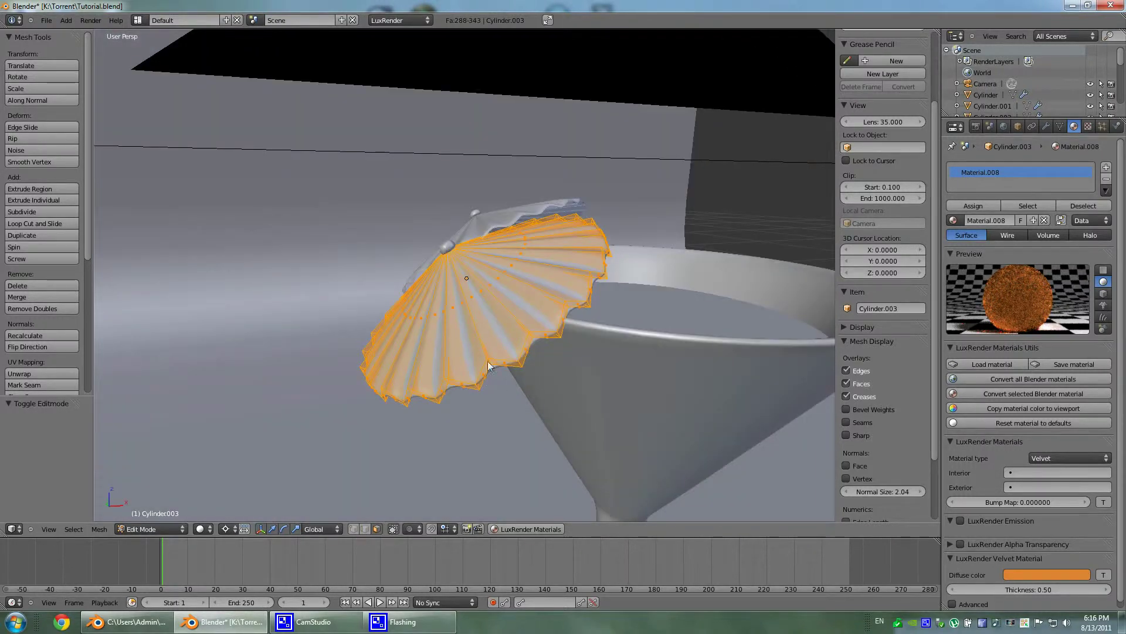
pyautogui.hotkey('ctrl', 'r')
pyautogui.click(502, 307)
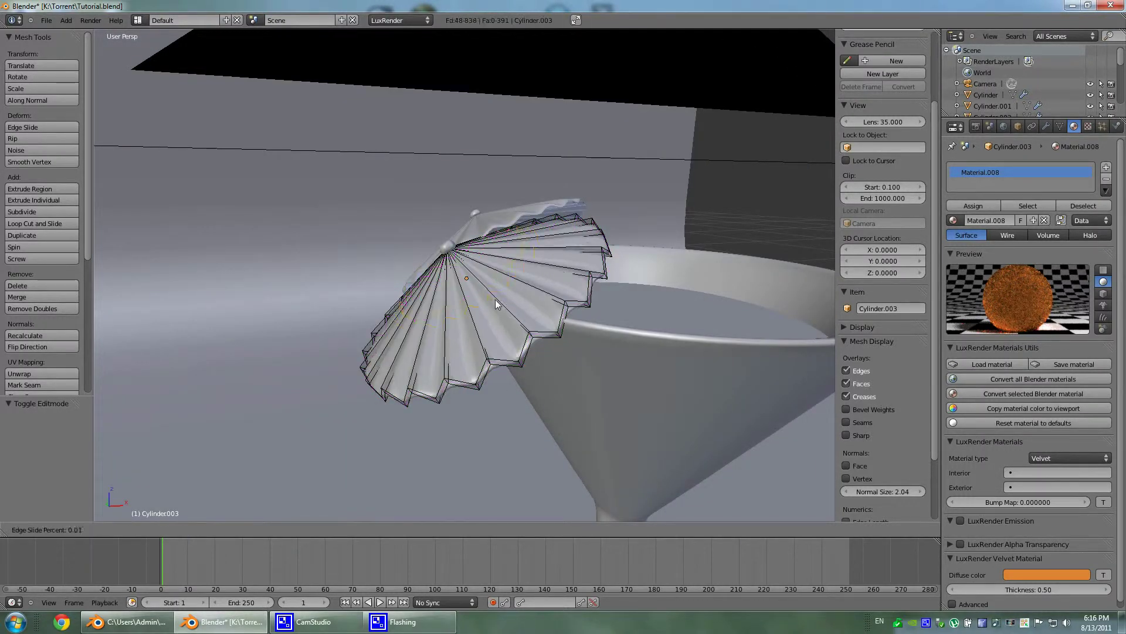
pyautogui.moveTo(495, 300); pyautogui.dragTo(497, 325)
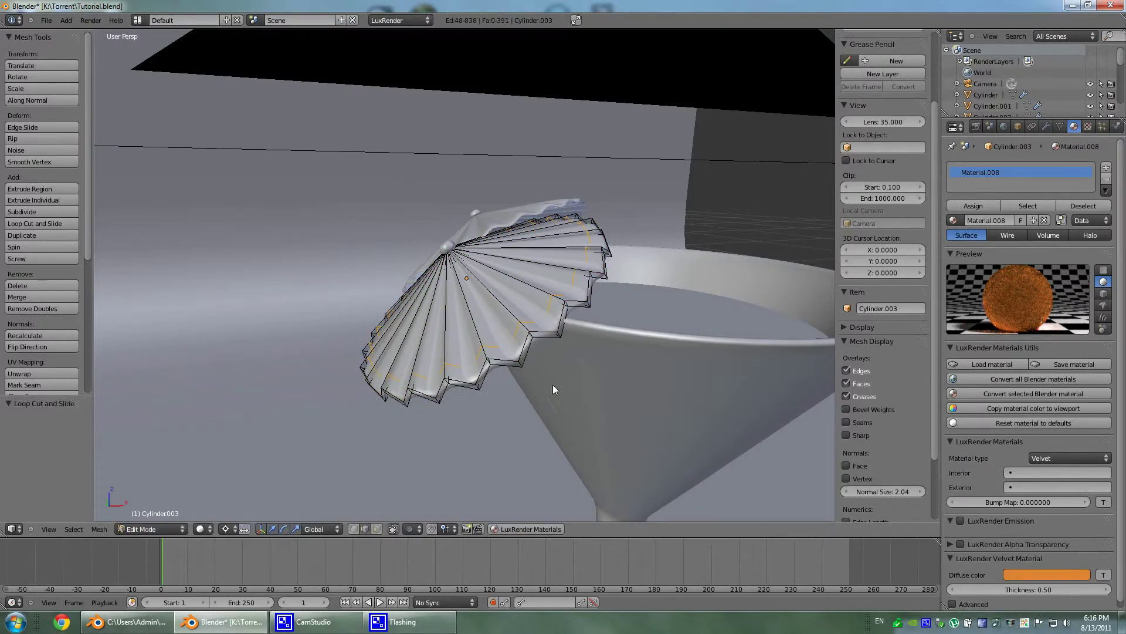
pyautogui.moveTo(553, 384); pyautogui.dragTo(428, 254, button='middle')
pyautogui.press('Tab')
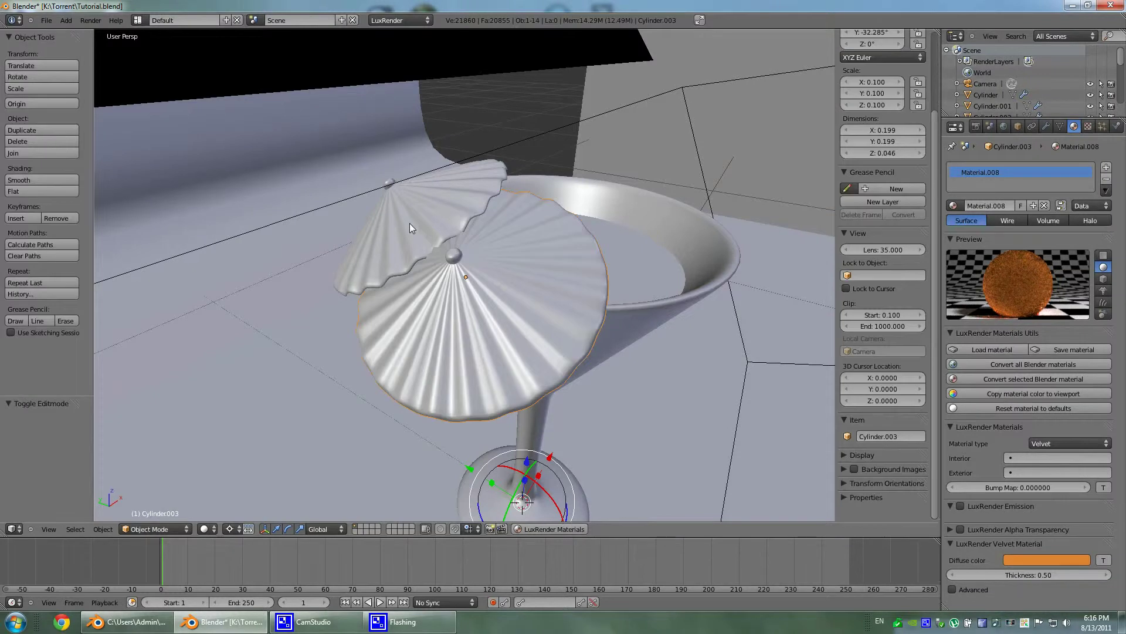
# Step: Add a loop cut to the upper red umbrella
pyautogui.rightClick(409, 223)
pyautogui.press('Tab')
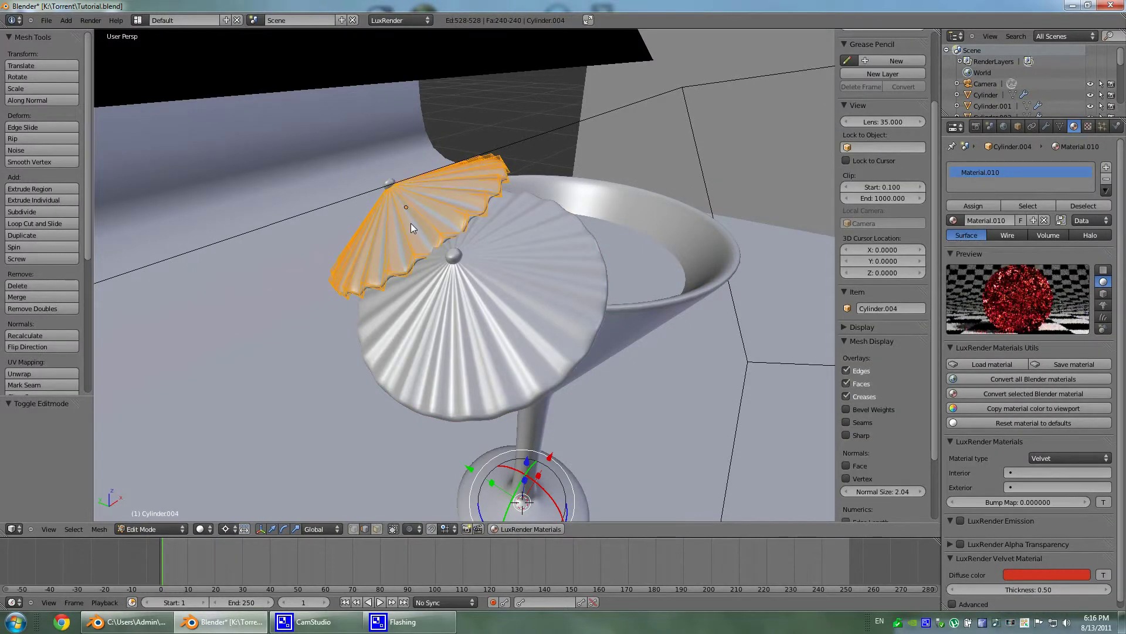
pyautogui.hotkey('ctrl', 'r')
pyautogui.press('a')
pyautogui.click(402, 221)
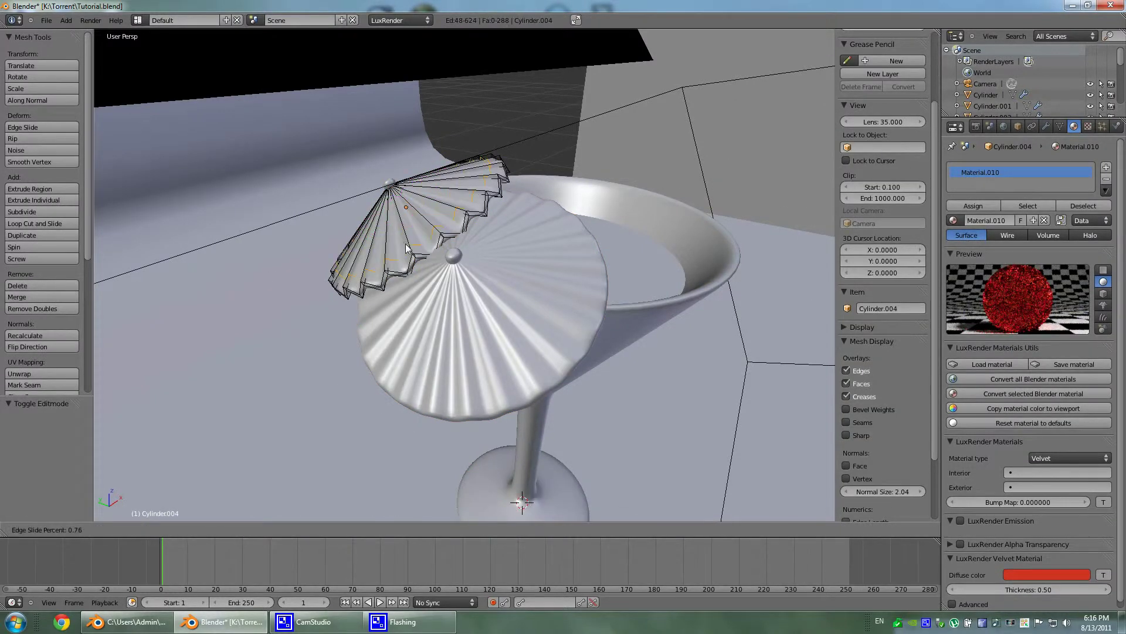
pyautogui.click(408, 247)
pyautogui.moveTo(407, 248); pyautogui.dragTo(418, 273, button='middle')
pyautogui.press('Tab')
# Step: Add another loop cut to the orange umbrella canopy, then switch to face selection
pyautogui.rightClick(387, 256)
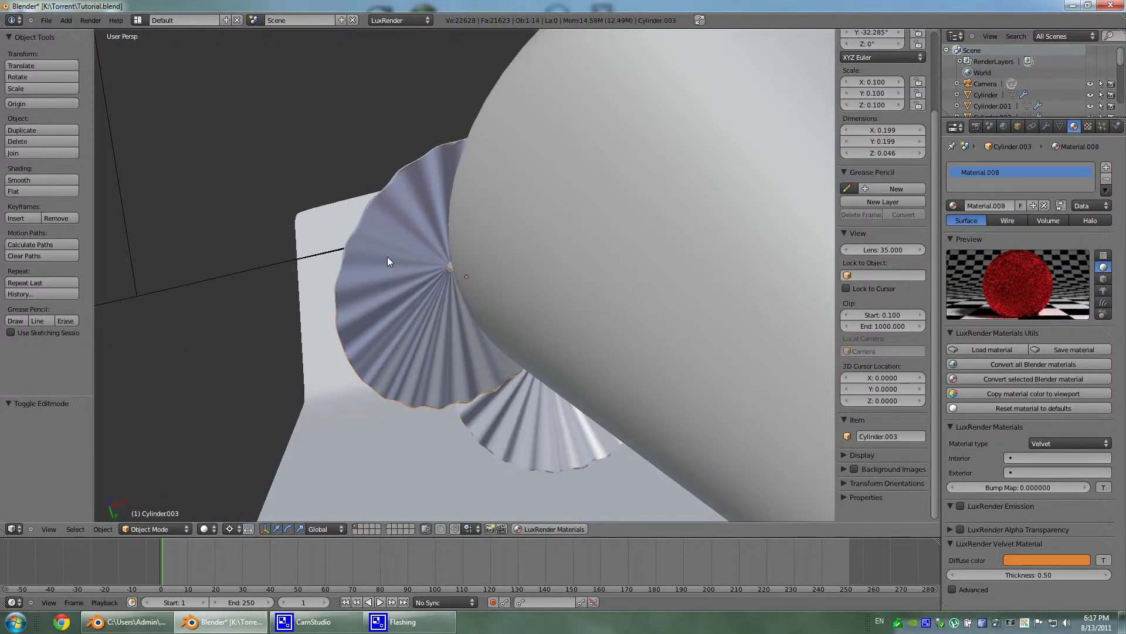
pyautogui.press('Tab')
pyautogui.hotkey('ctrl', 'r')
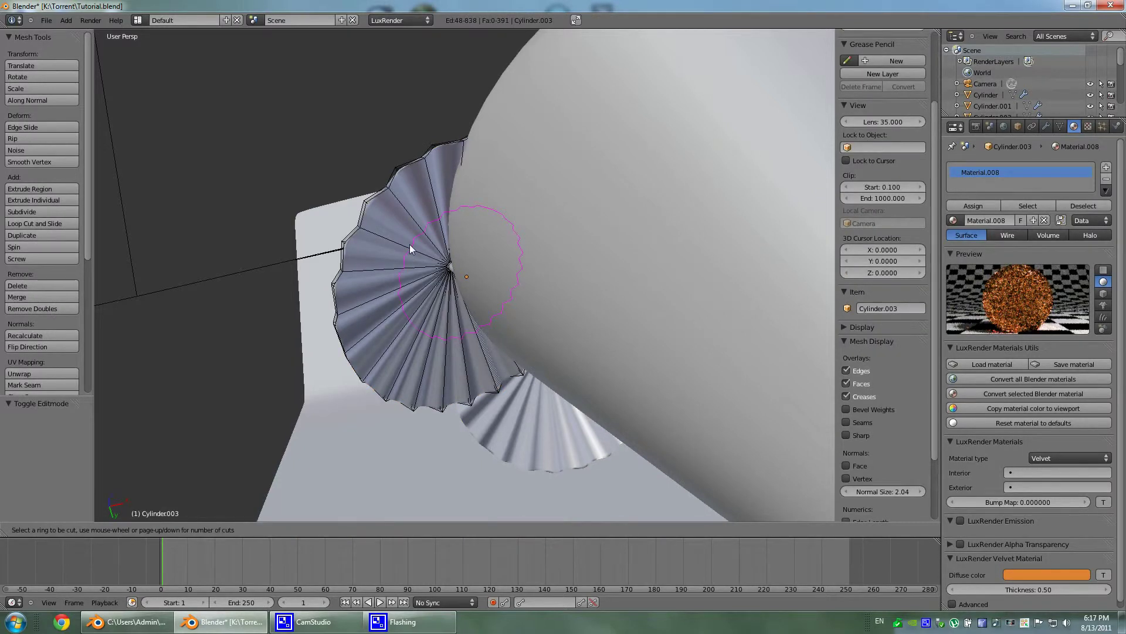
pyautogui.click(410, 245)
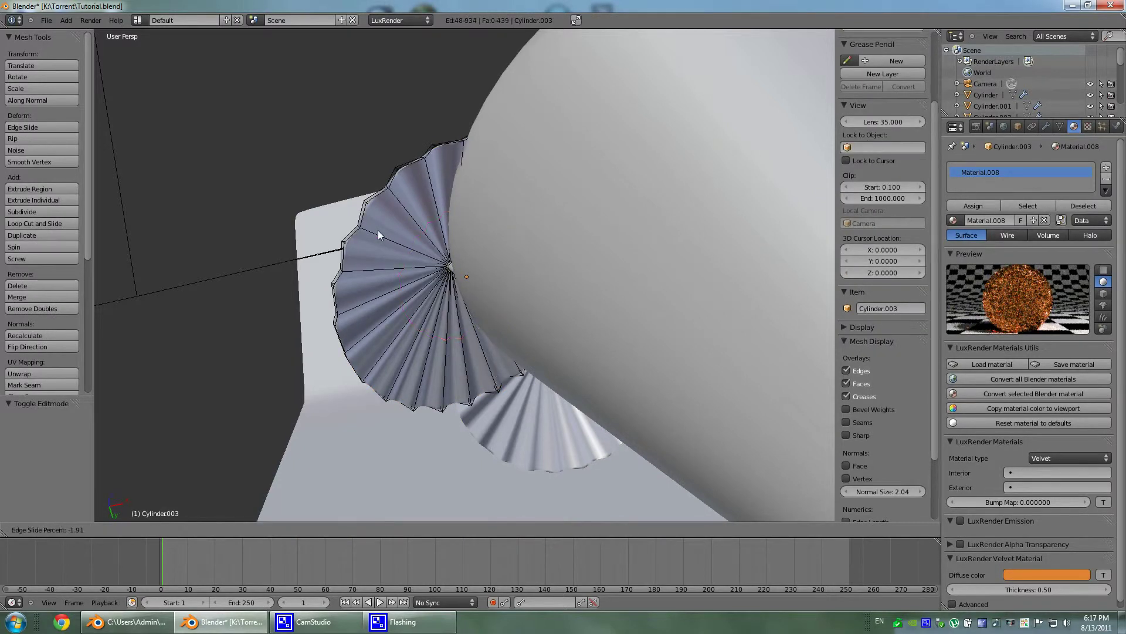
pyautogui.click(411, 276)
pyautogui.moveTo(468, 354); pyautogui.dragTo(588, 430, button='middle')
pyautogui.press('Tab')
pyautogui.press('Tab')
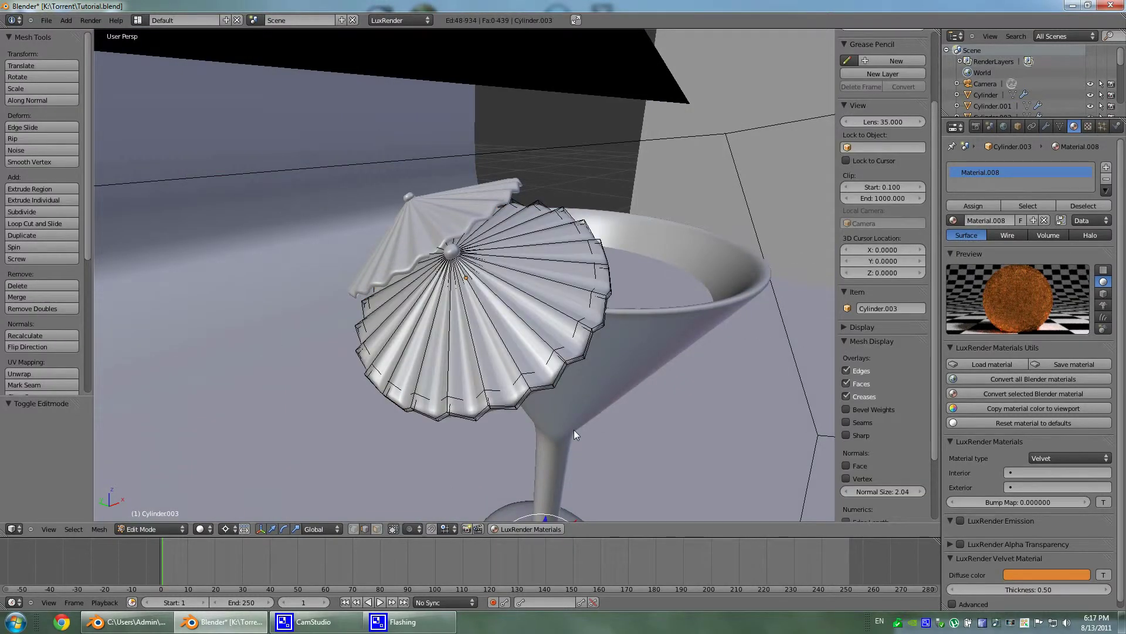
pyautogui.click(377, 528)
# Step: Select the canopy's rim edge loops in edge select mode
pyautogui.keyDown('alt'); pyautogui.rightClick(508, 301); pyautogui.keyUp('alt')
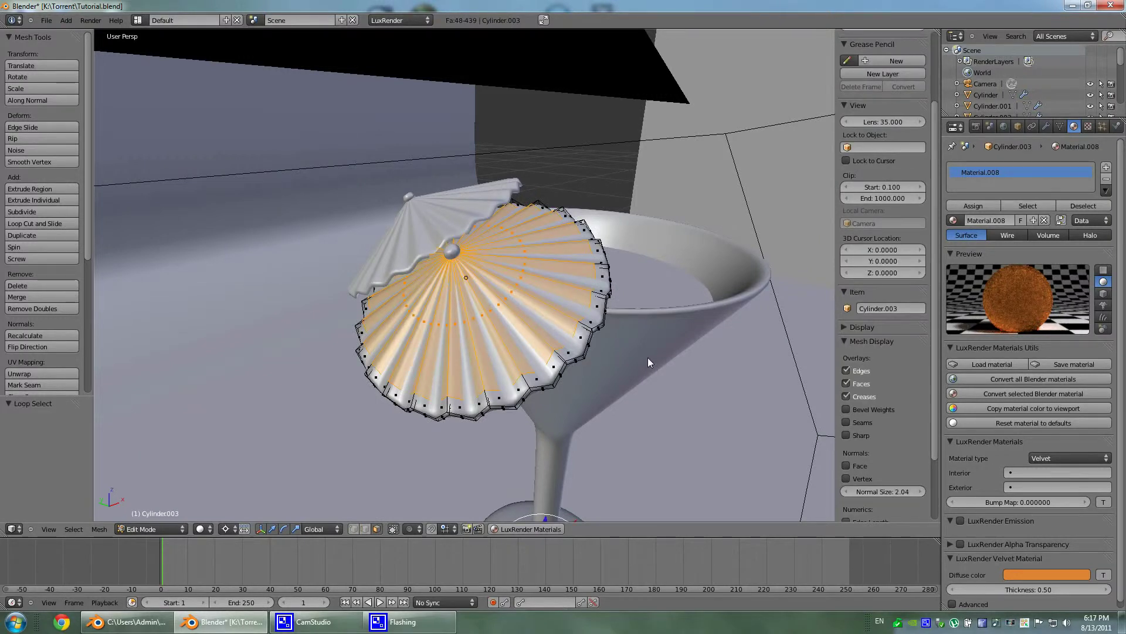
pyautogui.moveTo(648, 358); pyautogui.dragTo(583, 368, button='middle')
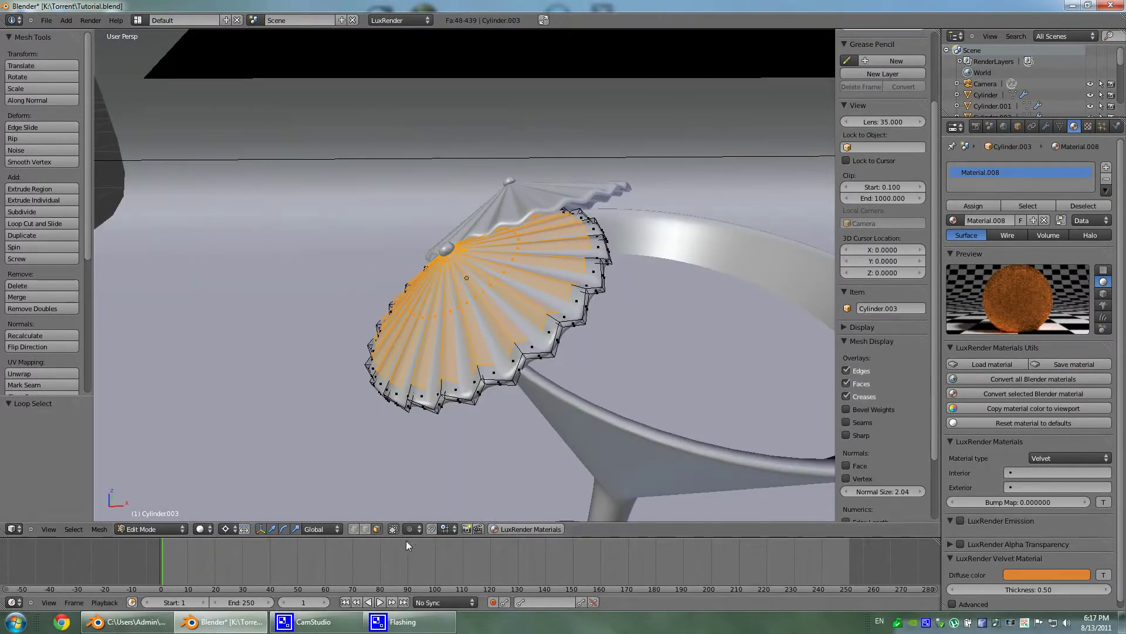
pyautogui.click(365, 528)
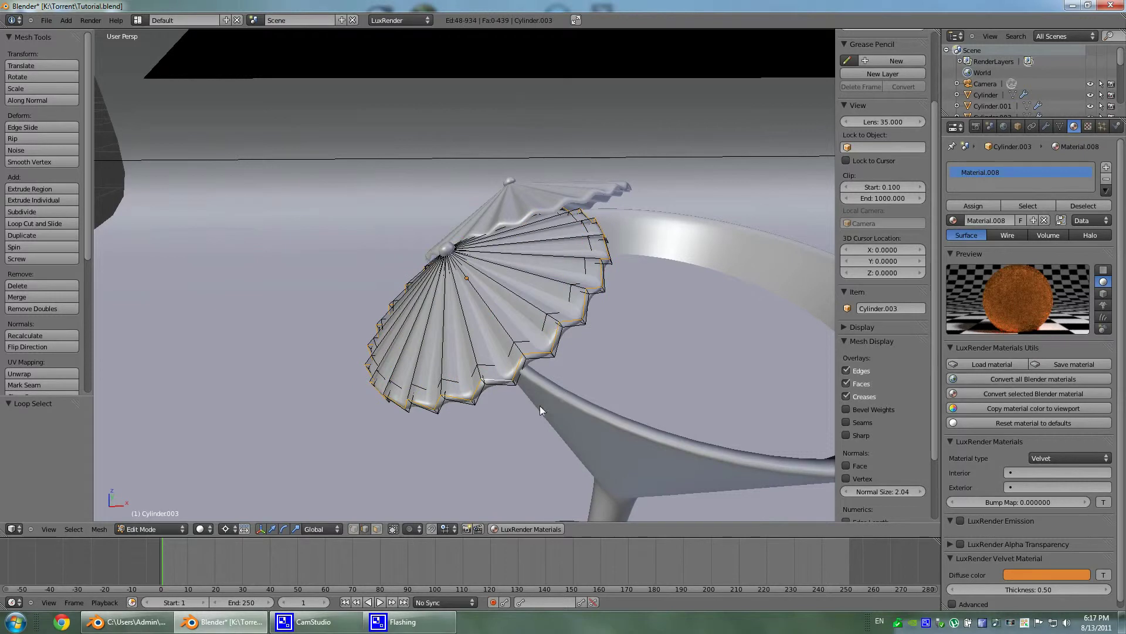
pyautogui.keyDown('alt'); pyautogui.keyDown('shift'); pyautogui.rightClick(509, 384); pyautogui.keyUp('shift'); pyautogui.keyUp('alt')
pyautogui.moveTo(554, 407); pyautogui.dragTo(613, 437, button='middle')
pyautogui.scroll(4, 612, 442)
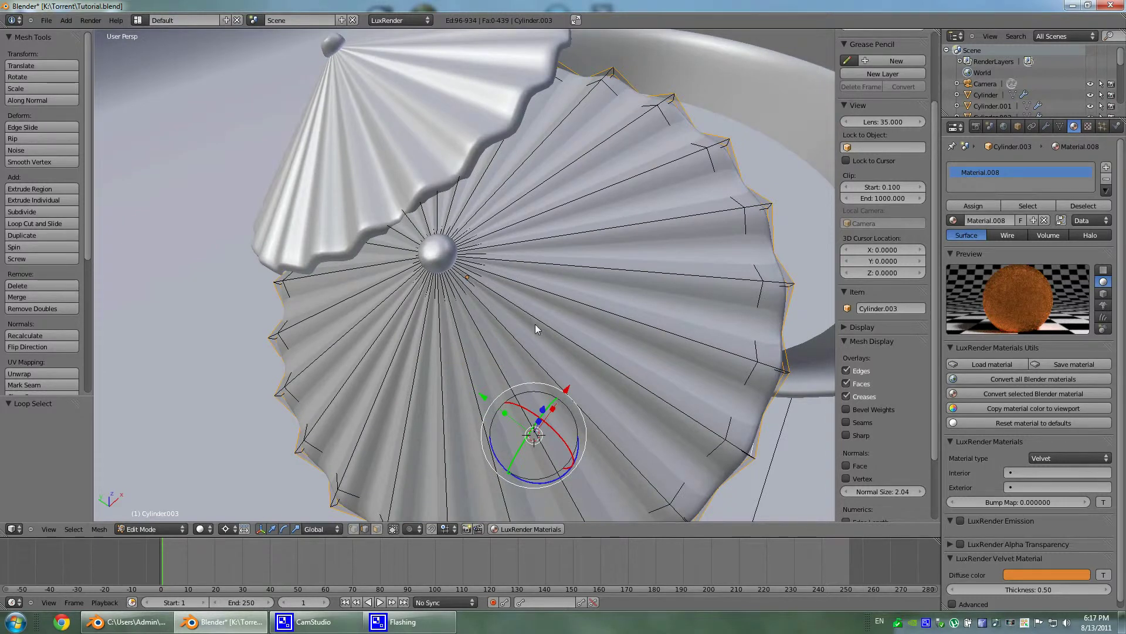
# Step: Hide the canopy to inspect the other umbrella parts, then reselect it in Edit Mode
pyautogui.press('Tab')
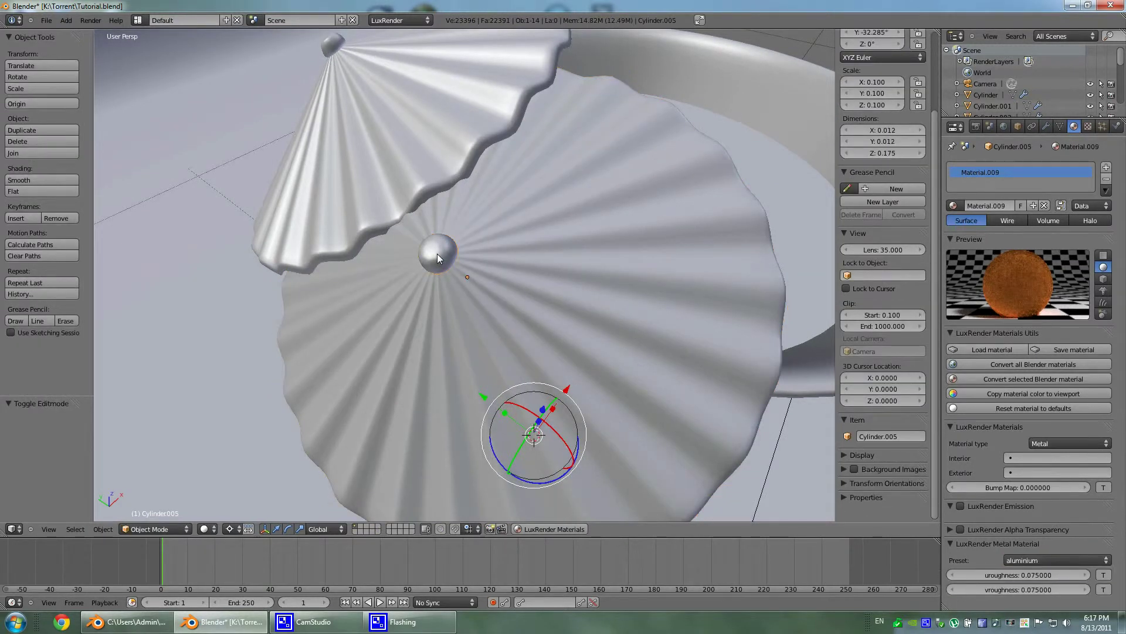
pyautogui.press('h')
pyautogui.moveTo(546, 292); pyautogui.dragTo(376, 322, button='middle')
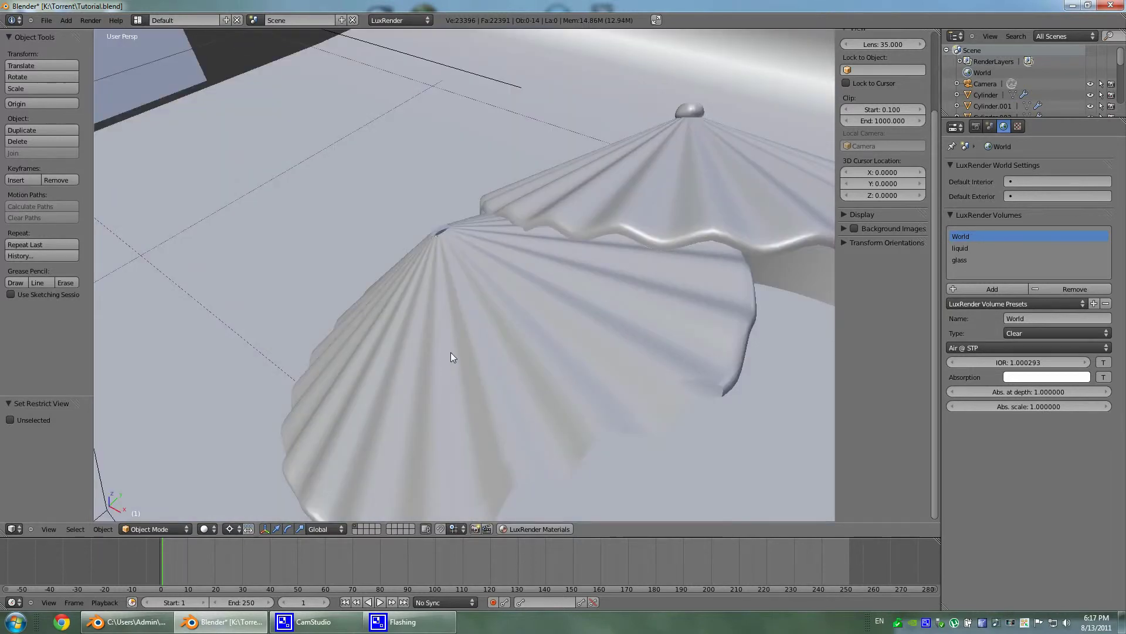
pyautogui.rightClick(438, 258)
pyautogui.press('Tab')
pyautogui.moveTo(501, 284); pyautogui.dragTo(469, 238, button='middle')
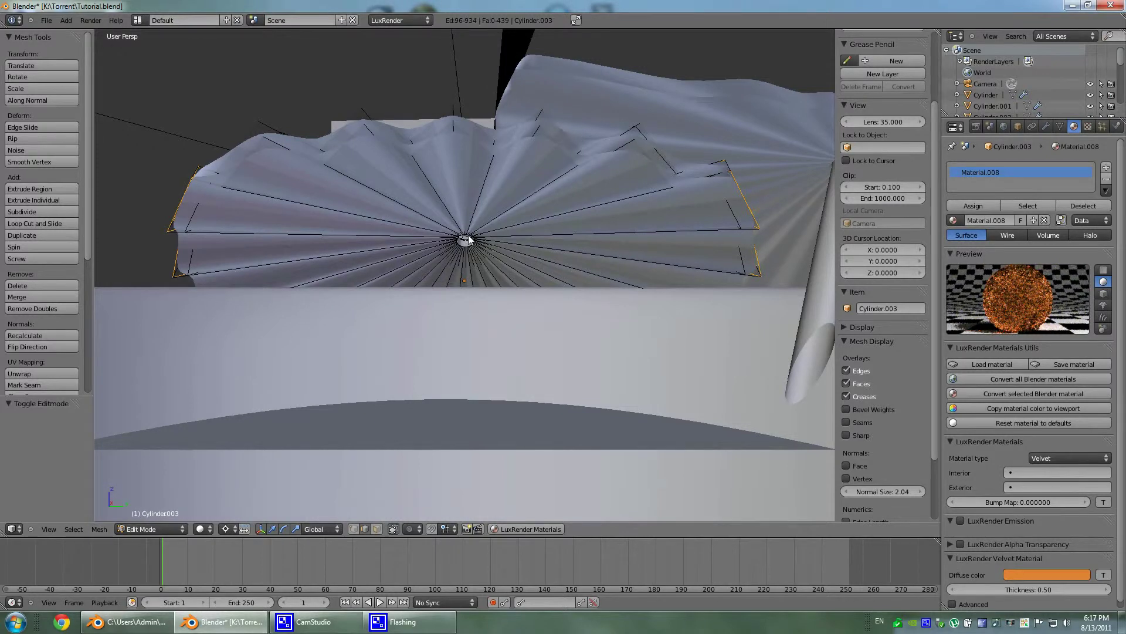
# Step: Add the canopy's inner edge loops to the selection
pyautogui.keyDown('alt'); pyautogui.rightClick(524, 265); pyautogui.keyUp('alt')
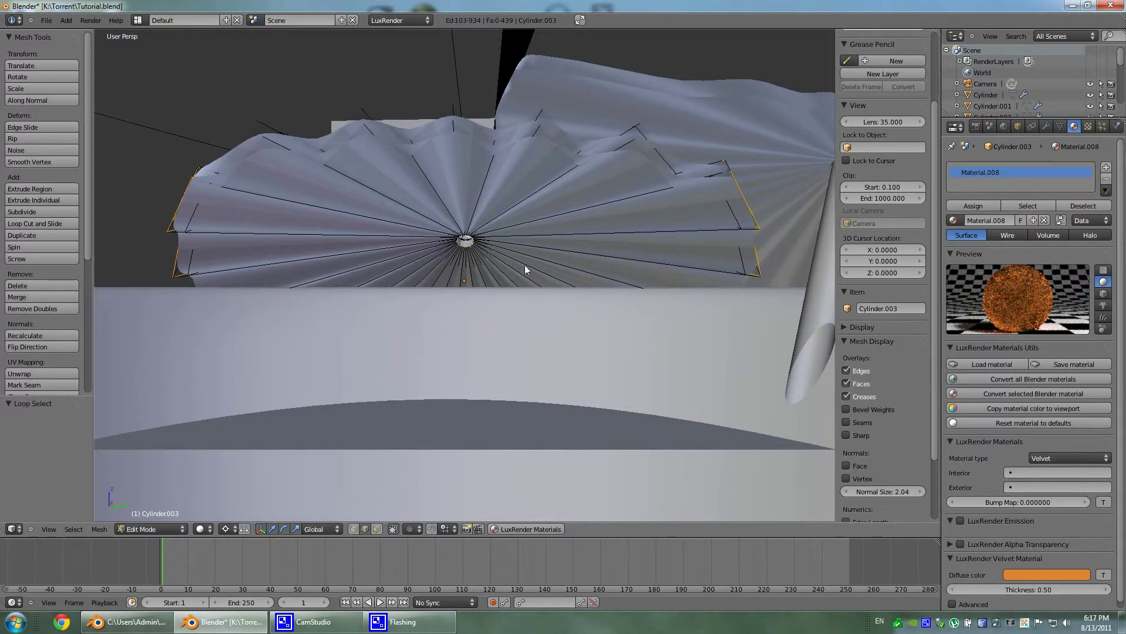
pyautogui.moveTo(518, 267); pyautogui.dragTo(575, 375, button='middle')
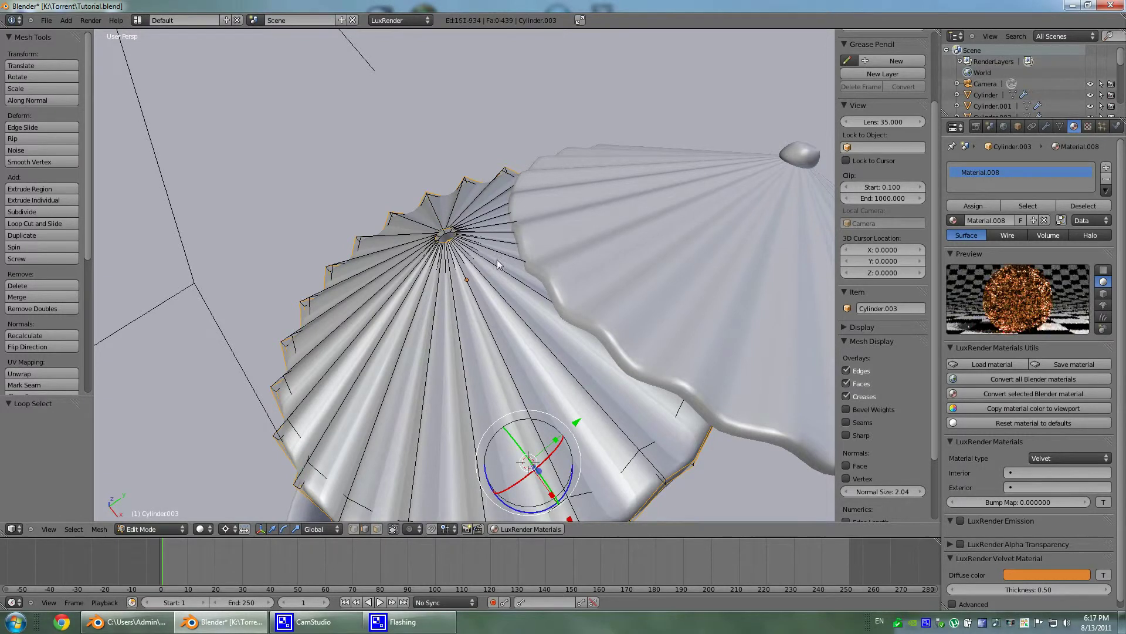
pyautogui.keyDown('alt'); pyautogui.keyDown('shift'); pyautogui.rightClick(446, 234); pyautogui.keyUp('shift'); pyautogui.keyUp('alt')
pyautogui.moveTo(490, 283); pyautogui.dragTo(437, 337, button='middle')
# Step: Mark the selected edge loops as seams
pyautogui.hotkey('ctrl', 'e')
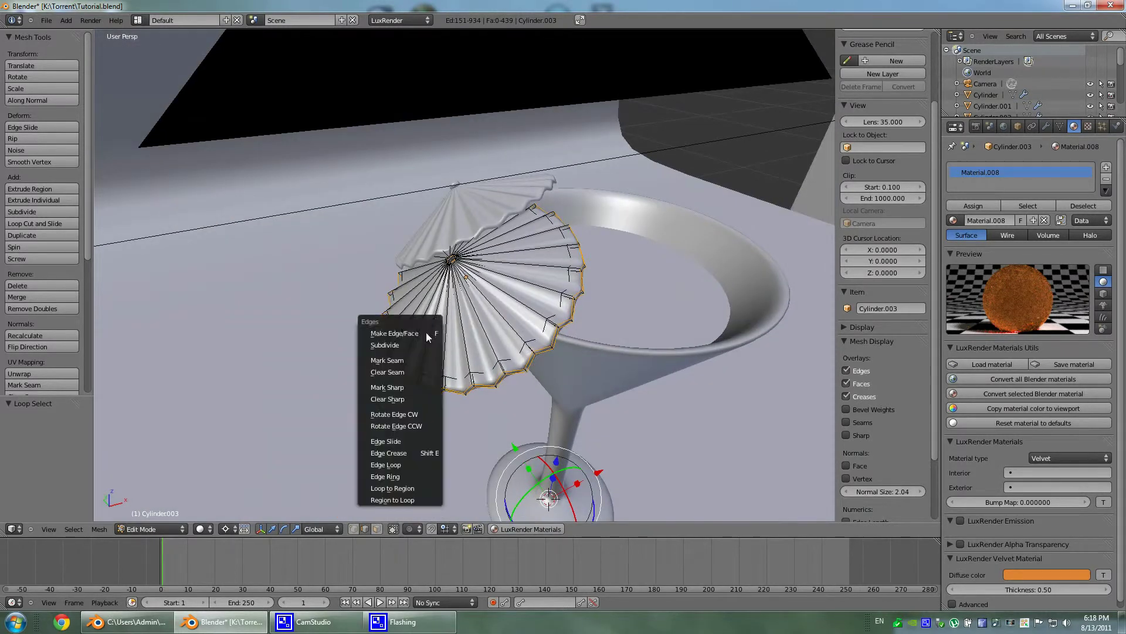
pyautogui.click(403, 334)
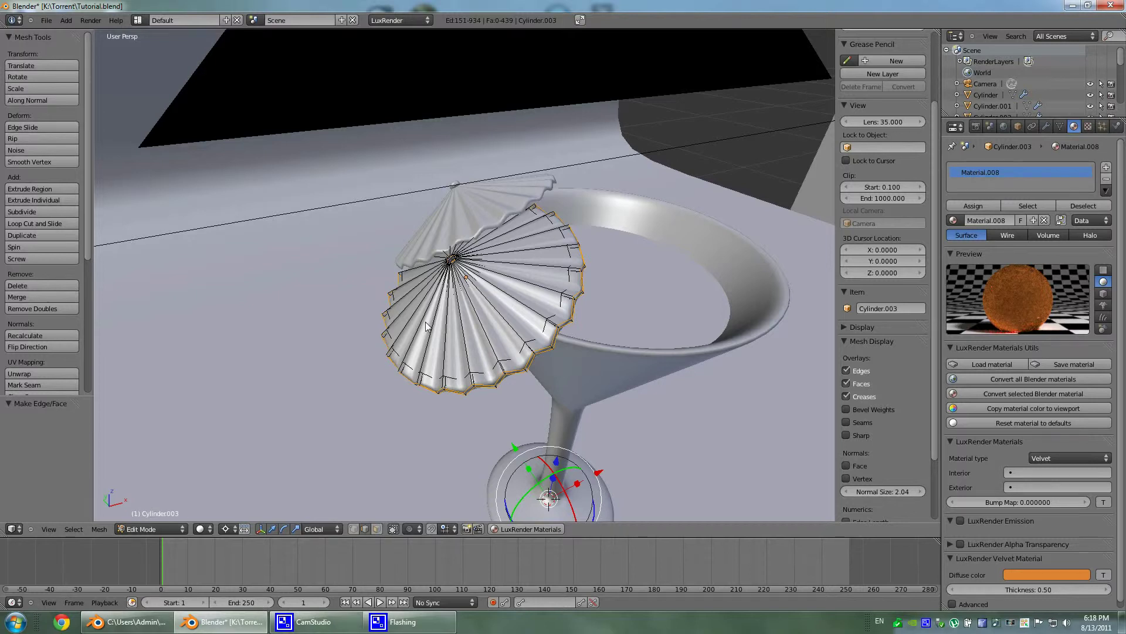
pyautogui.hotkey('ctrl', 'e')
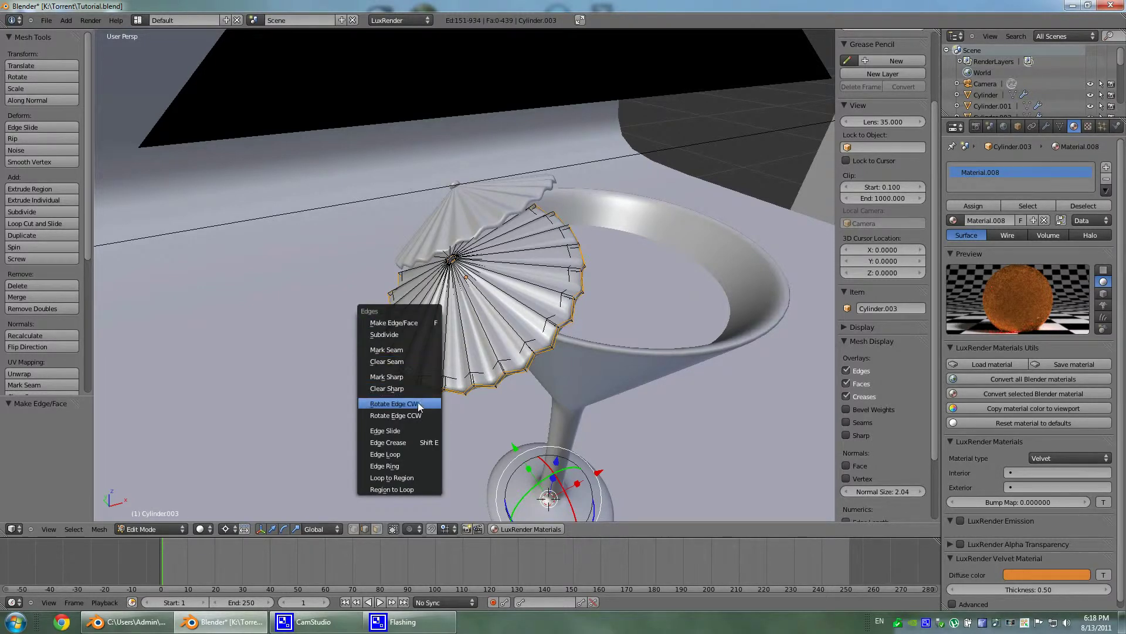
pyautogui.click(413, 350)
pyautogui.moveTo(556, 371)
pyautogui.mouseDown(button='middle')
pyautogui.moveTo(519, 312)
pyautogui.moveTo(544, 358)
pyautogui.mouseUp(button='middle')
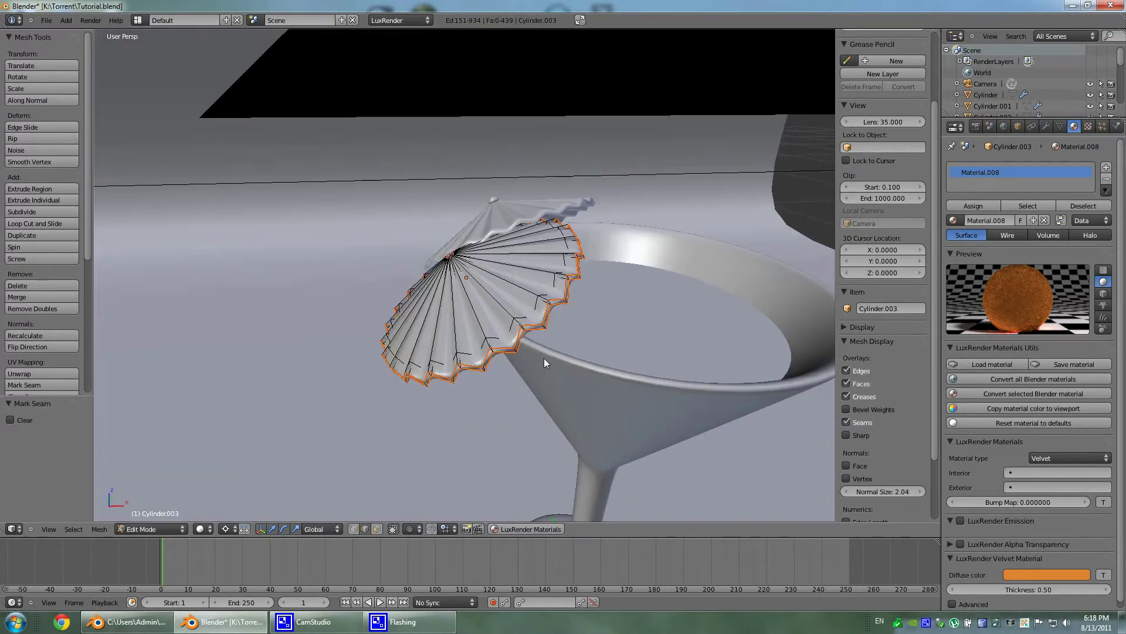
# Step: Select the whole canopy in face mode and unwrap it
pyautogui.click(377, 528)
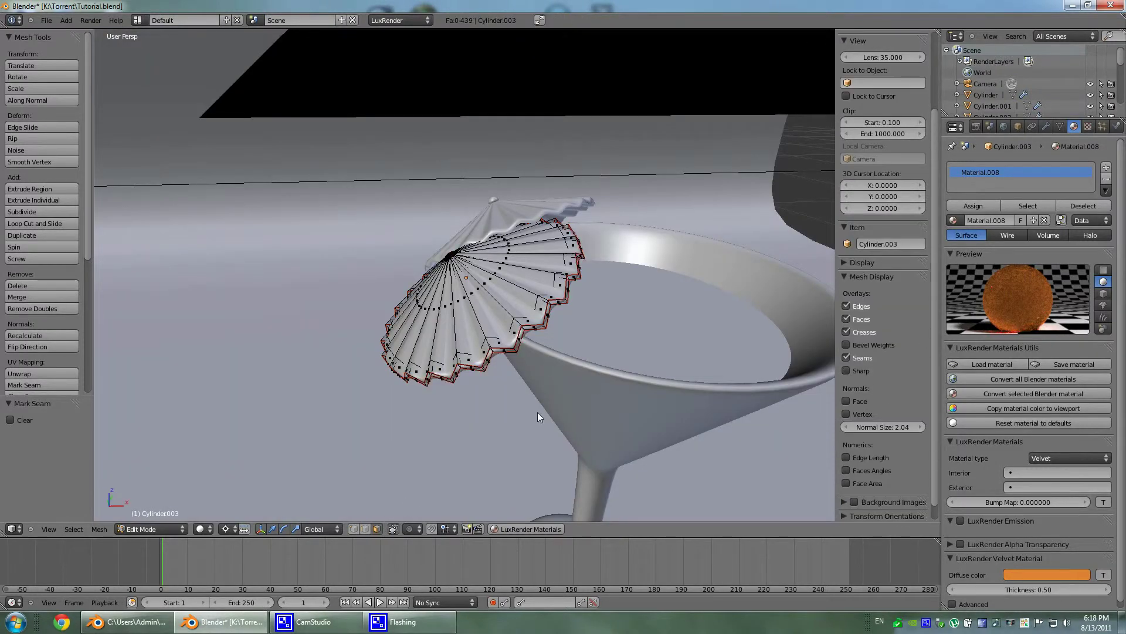
pyautogui.press('a')
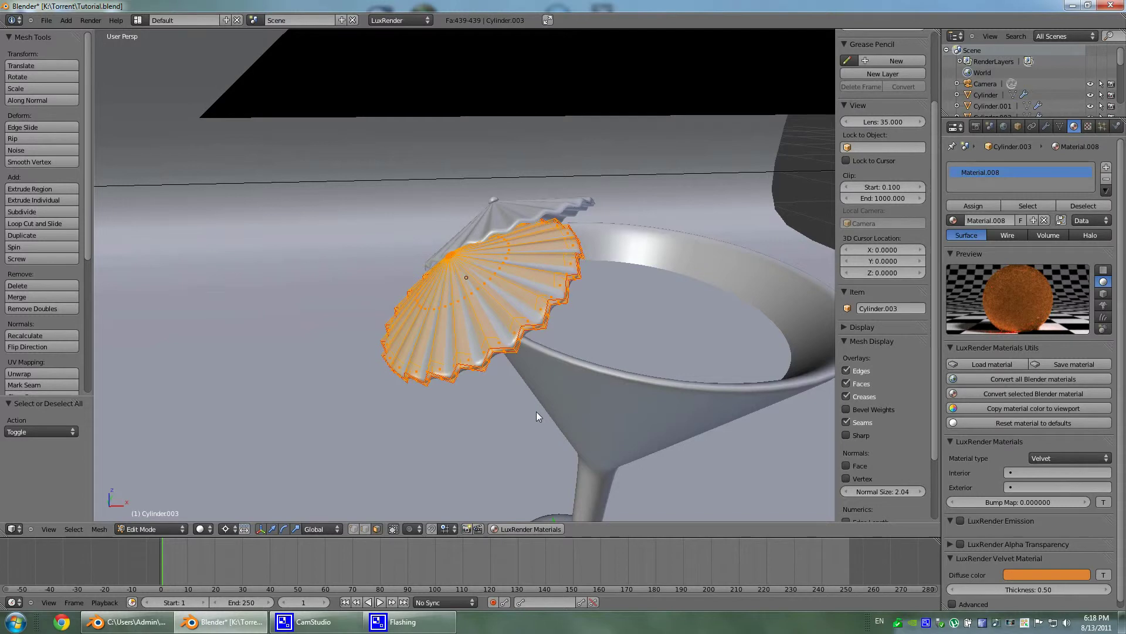
pyautogui.press('u')
pyautogui.click(536, 412)
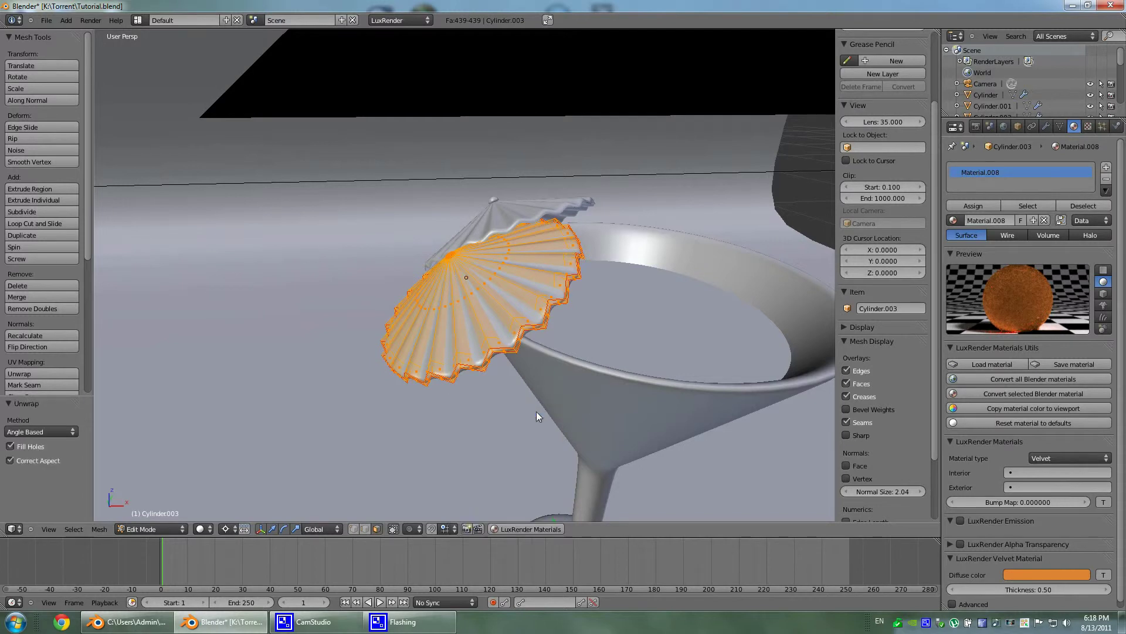
# Step: Split the 3D view and turn the lower area into the UV/Image Editor
pyautogui.rightClick(941, 306)
pyautogui.click(892, 306)
pyautogui.click(851, 271)
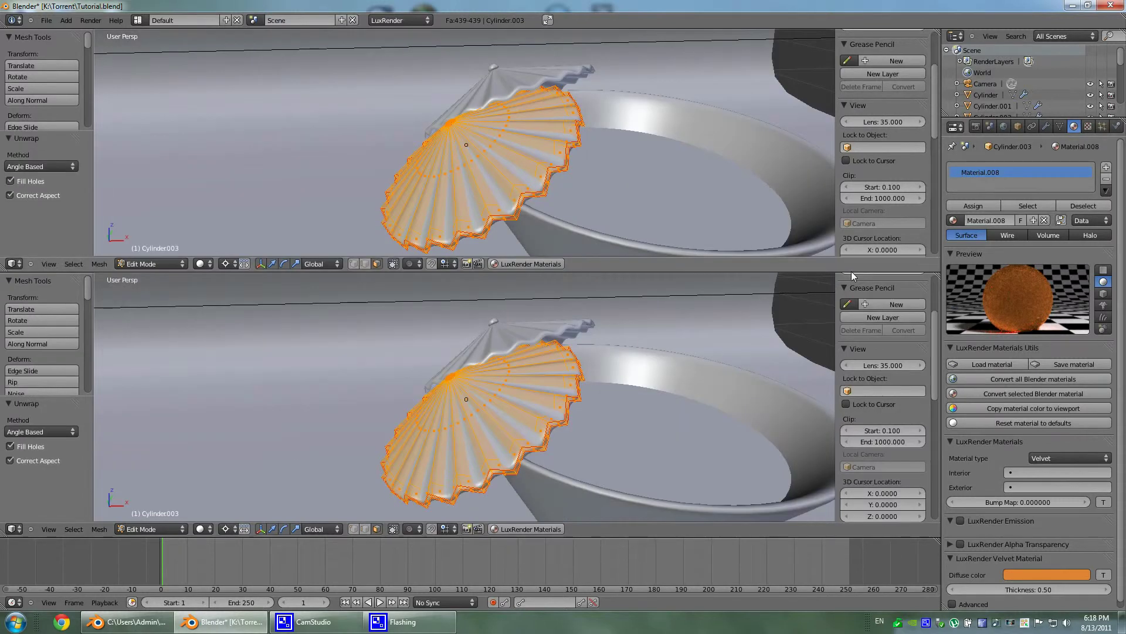
pyautogui.click(12, 529)
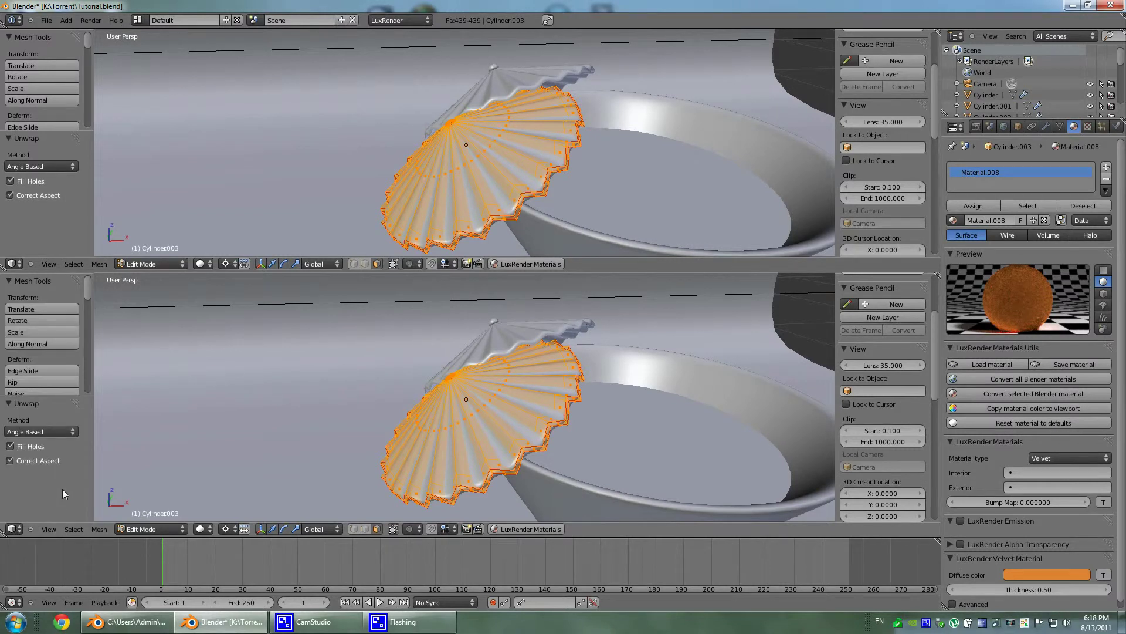
pyautogui.moveTo(18, 538); pyautogui.dragTo(18, 534)
pyautogui.click(13, 524)
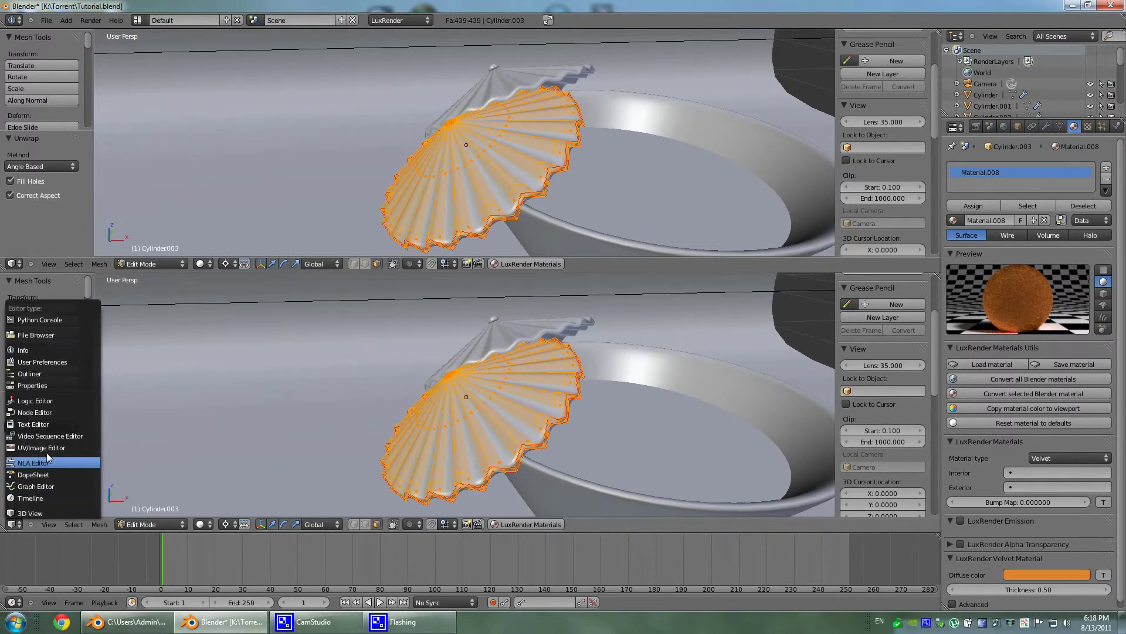
pyautogui.click(48, 447)
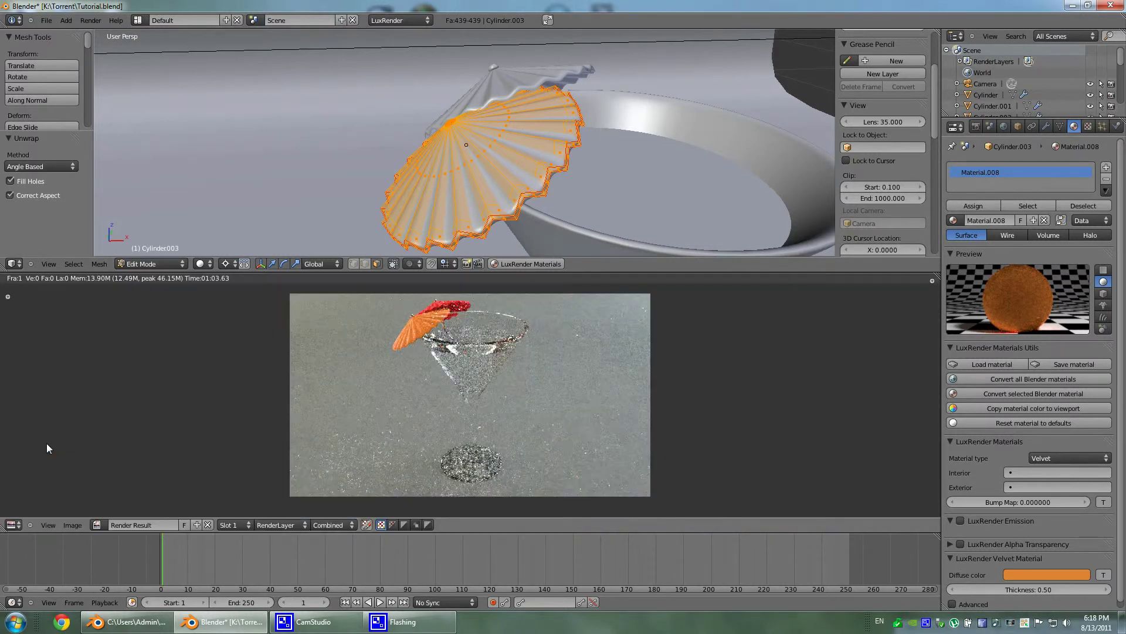
# Step: Create a new 1024×1024 untitled image and select a face loop to see its UVs
pyautogui.click(73, 525)
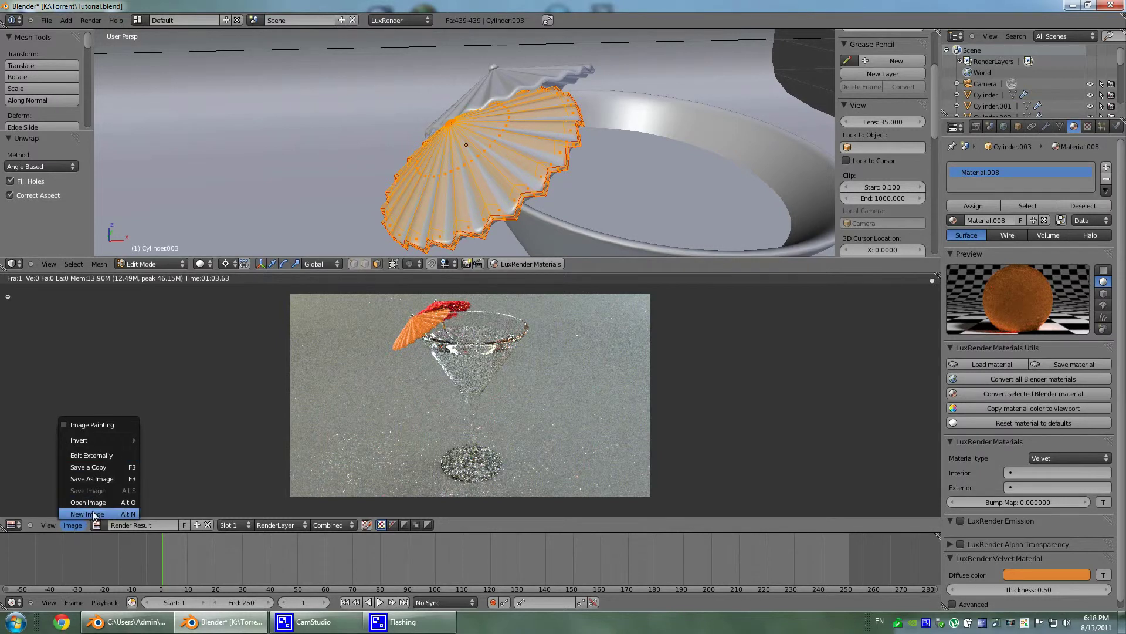
pyautogui.click(97, 514)
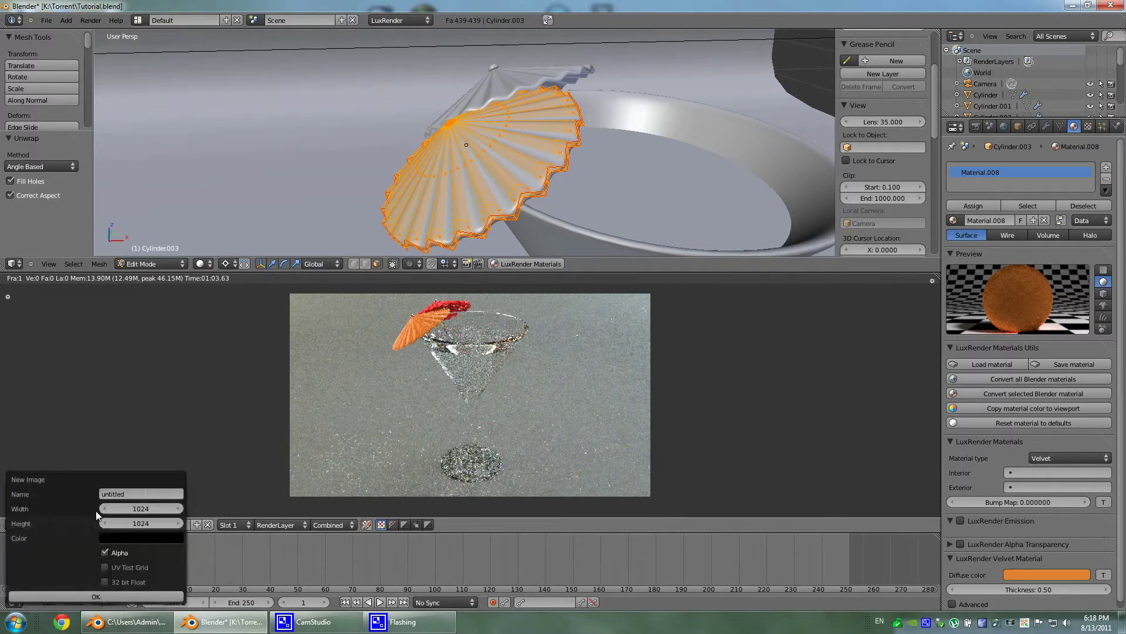
pyautogui.click(138, 596)
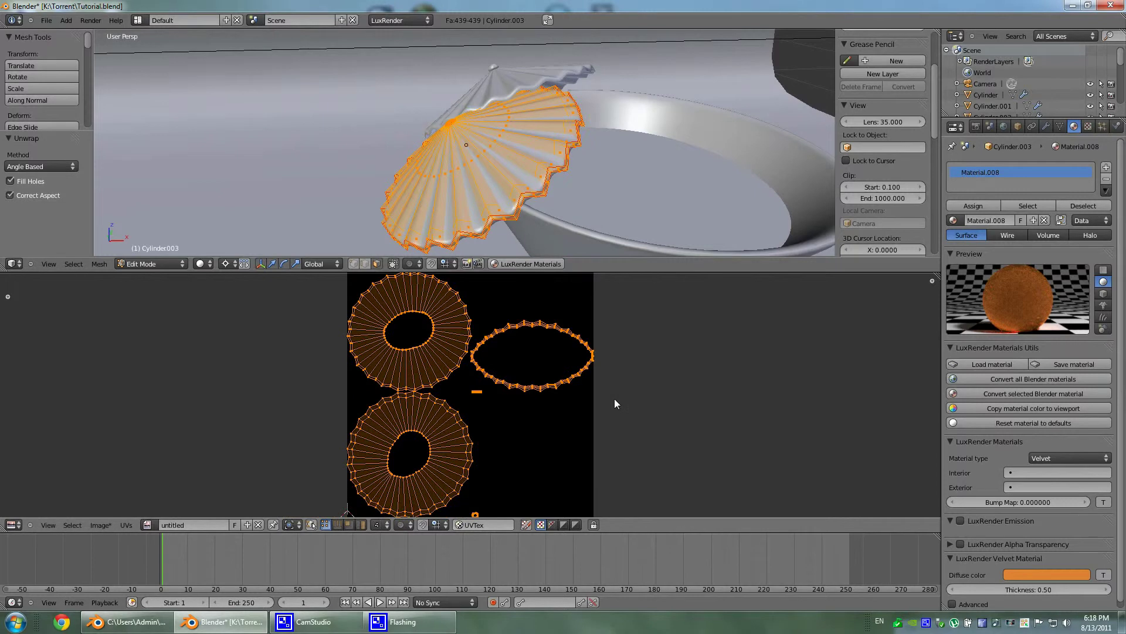
pyautogui.scroll(-1, 601, 348)
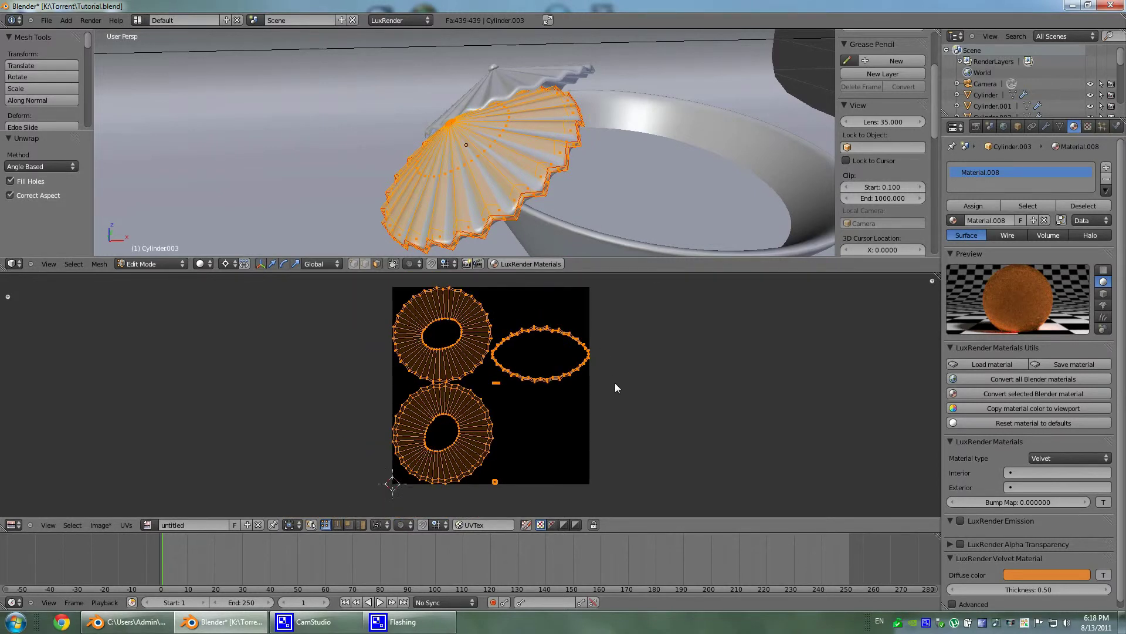
pyautogui.keyDown('alt'); pyautogui.rightClick(488, 153); pyautogui.keyUp('alt')
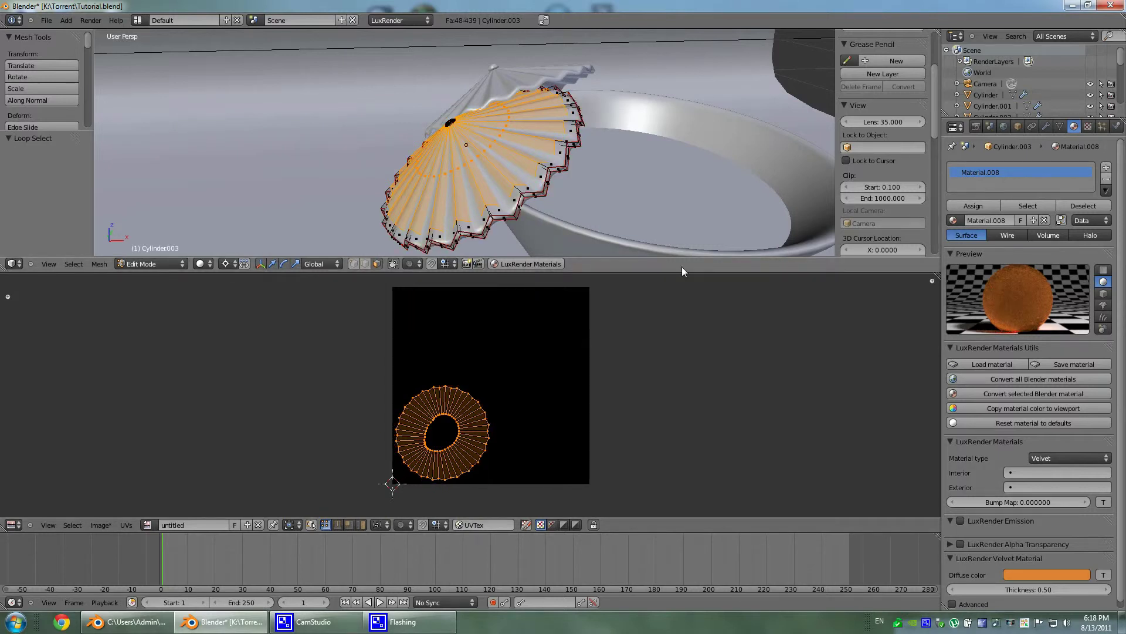